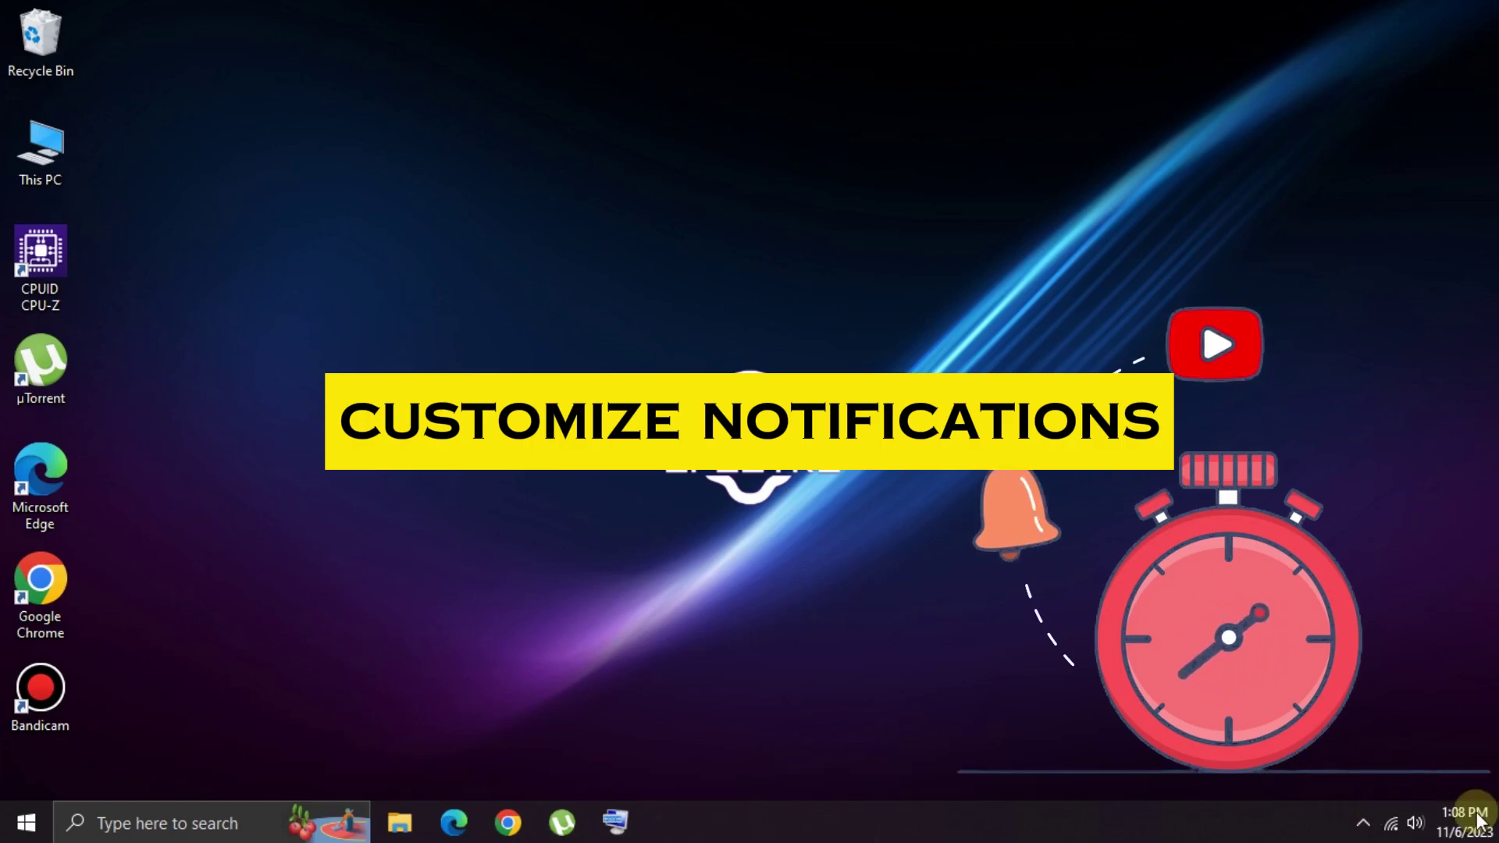
{"action": "right_click", "coordinate": [353, 231]}
{"action": "left_click", "coordinate": [432, 300]}
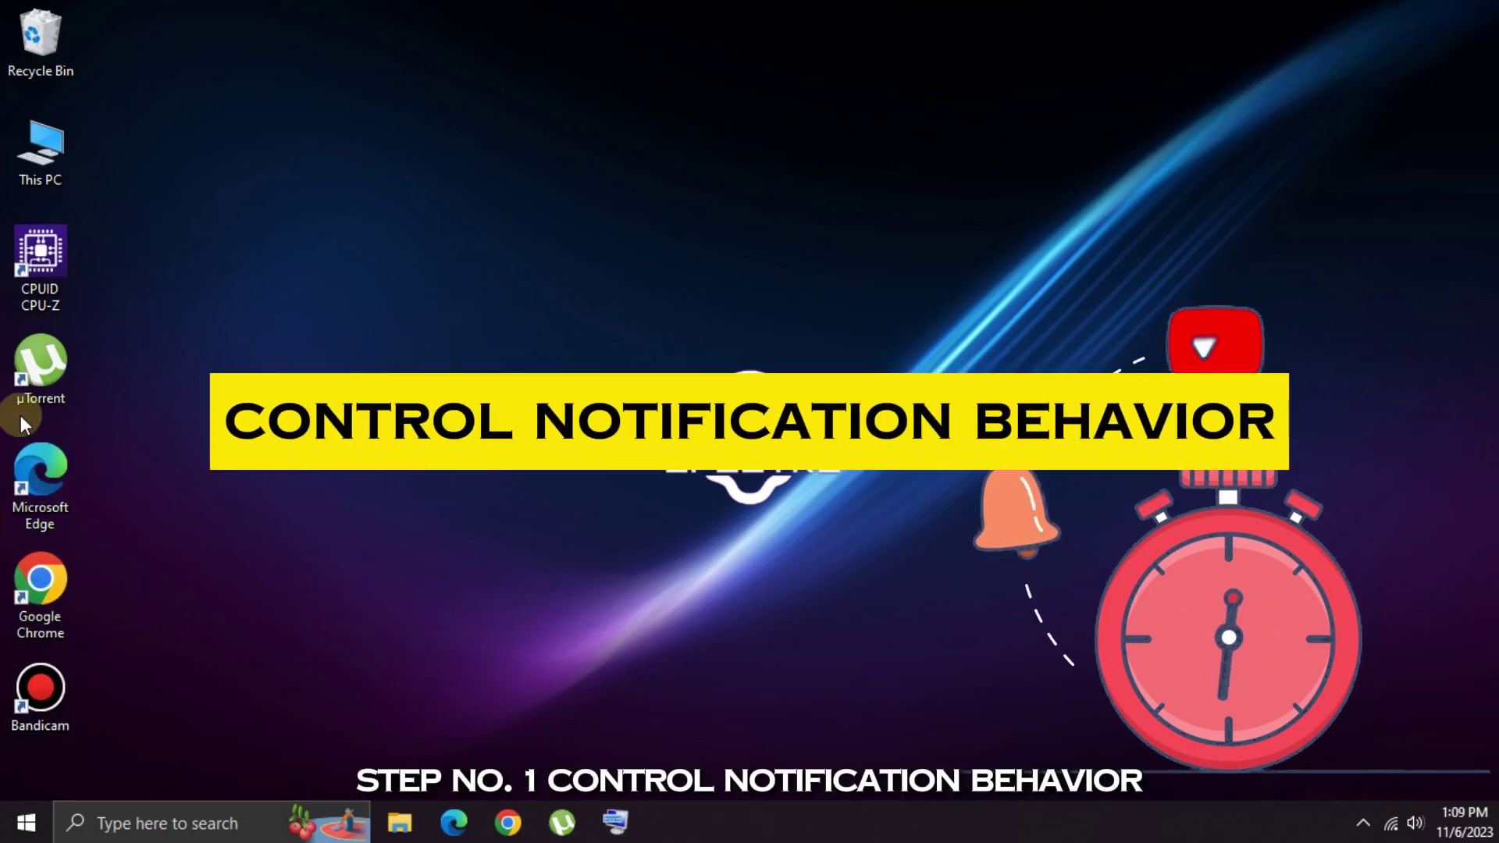
- Open the Notifications & actions page of the Windows System settings
{"action": "left_click", "coordinate": [11, 833]}
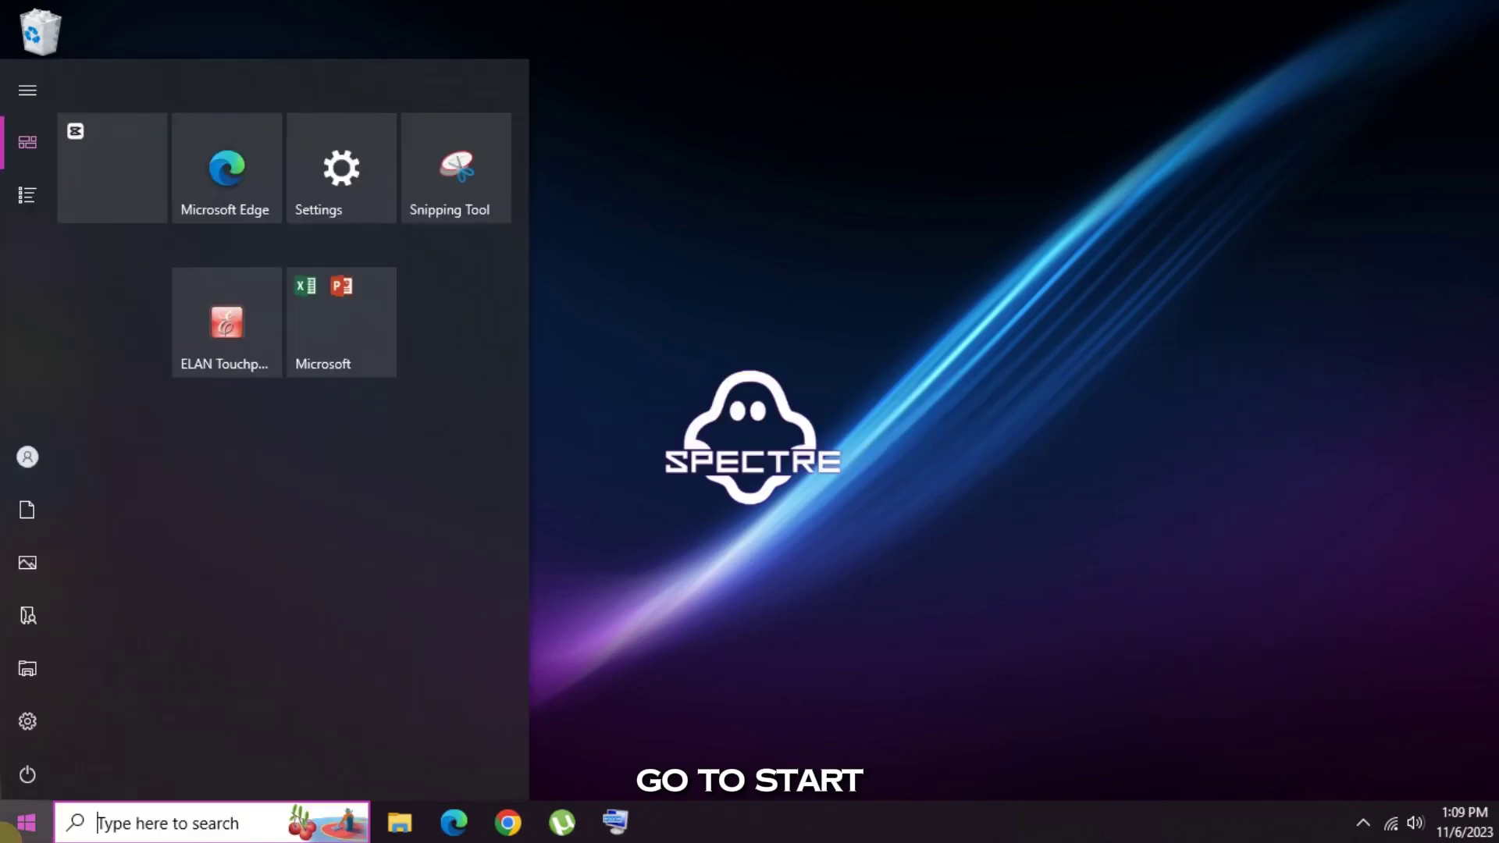
{"action": "left_click", "coordinate": [30, 715]}
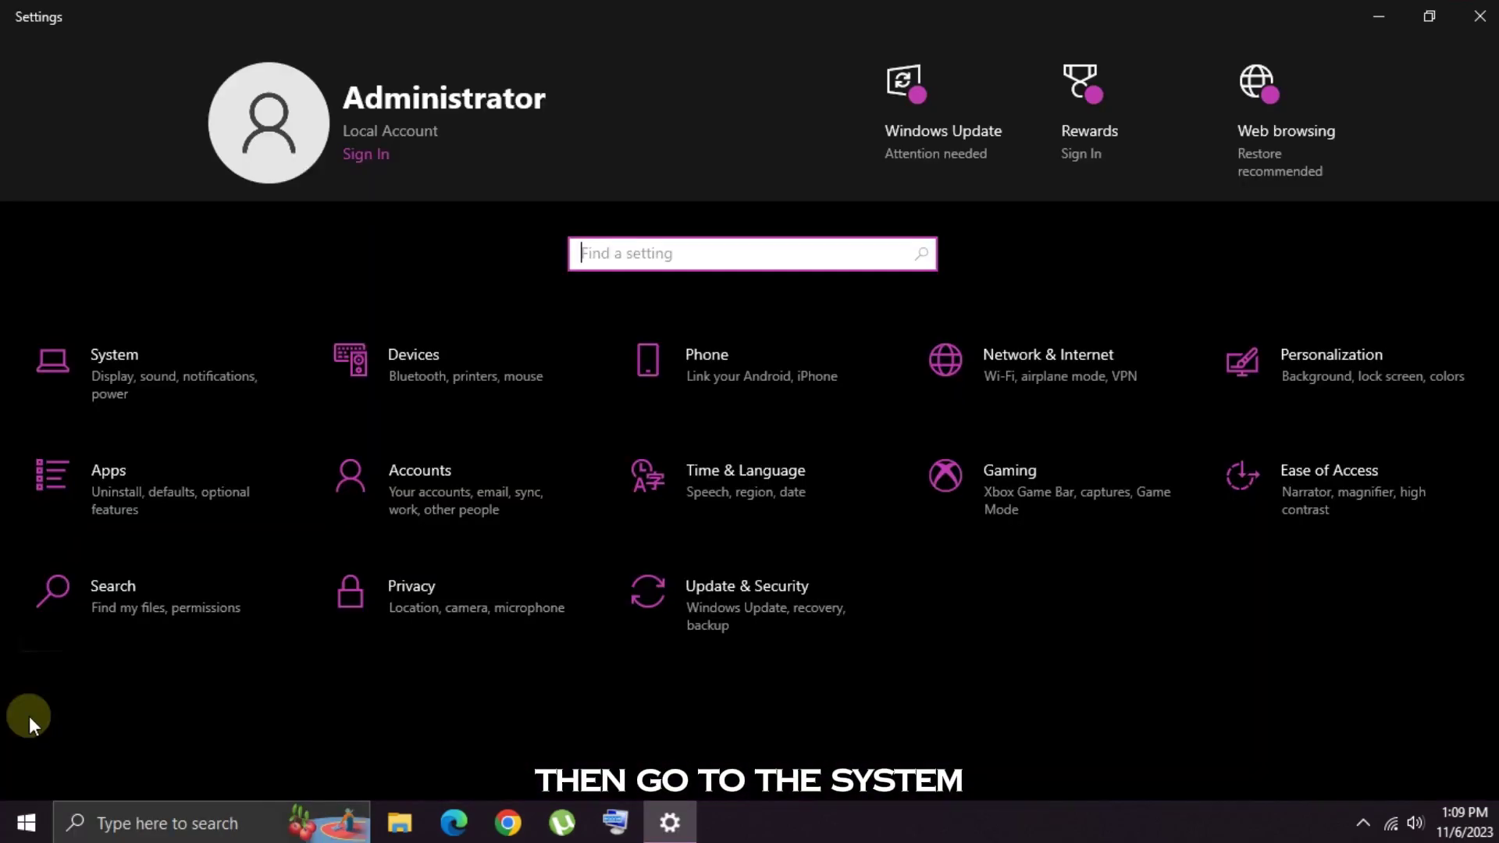
{"action": "left_click", "coordinate": [131, 357]}
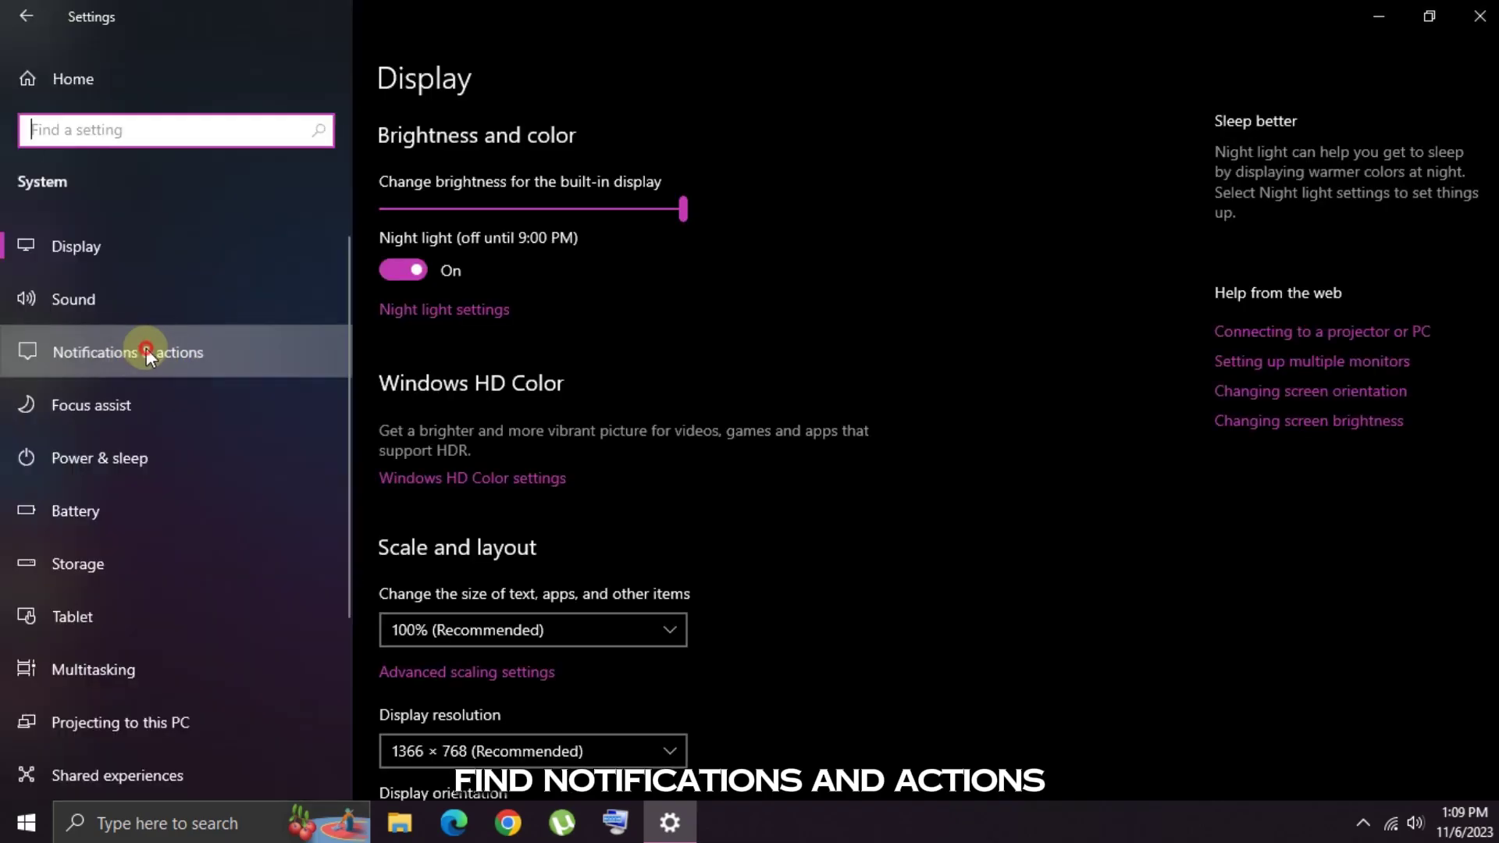
{"action": "left_click", "coordinate": [147, 352]}
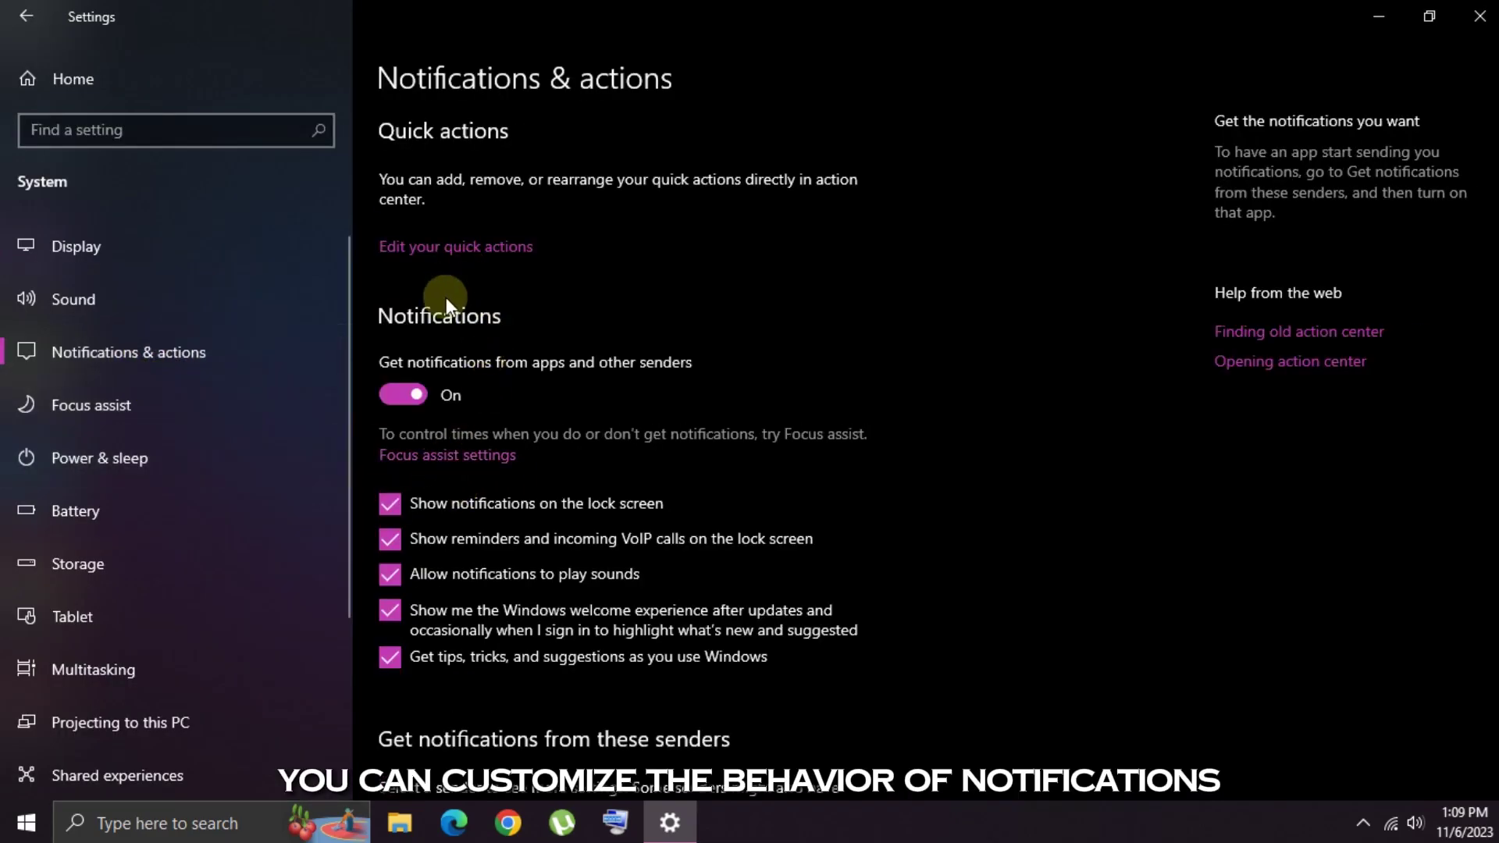
- Turn off notifications from apps and other senders
{"action": "left_click", "coordinate": [390, 397]}
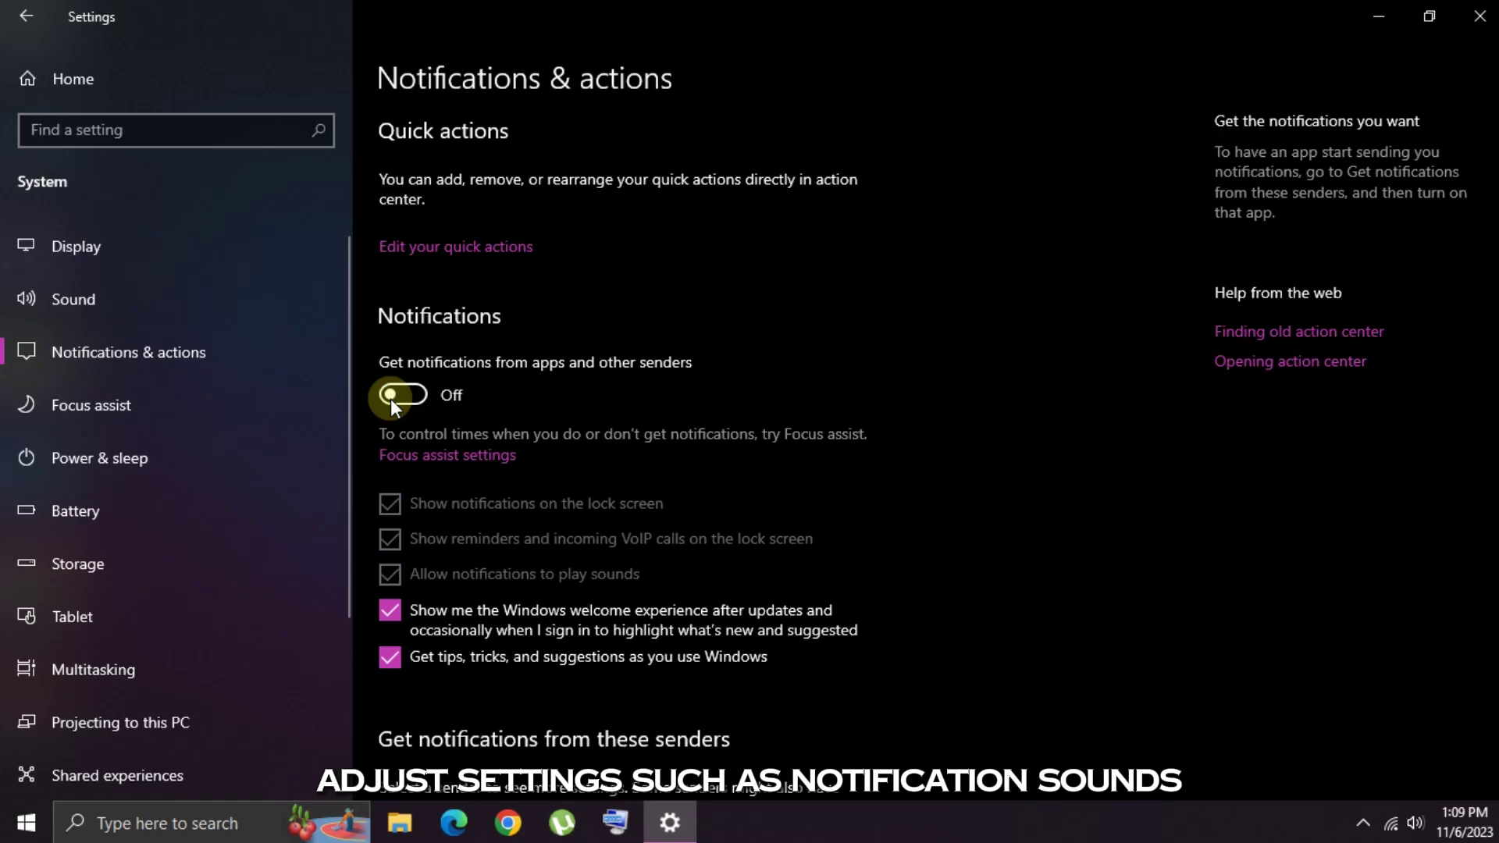
{"action": "left_click", "coordinate": [390, 397]}
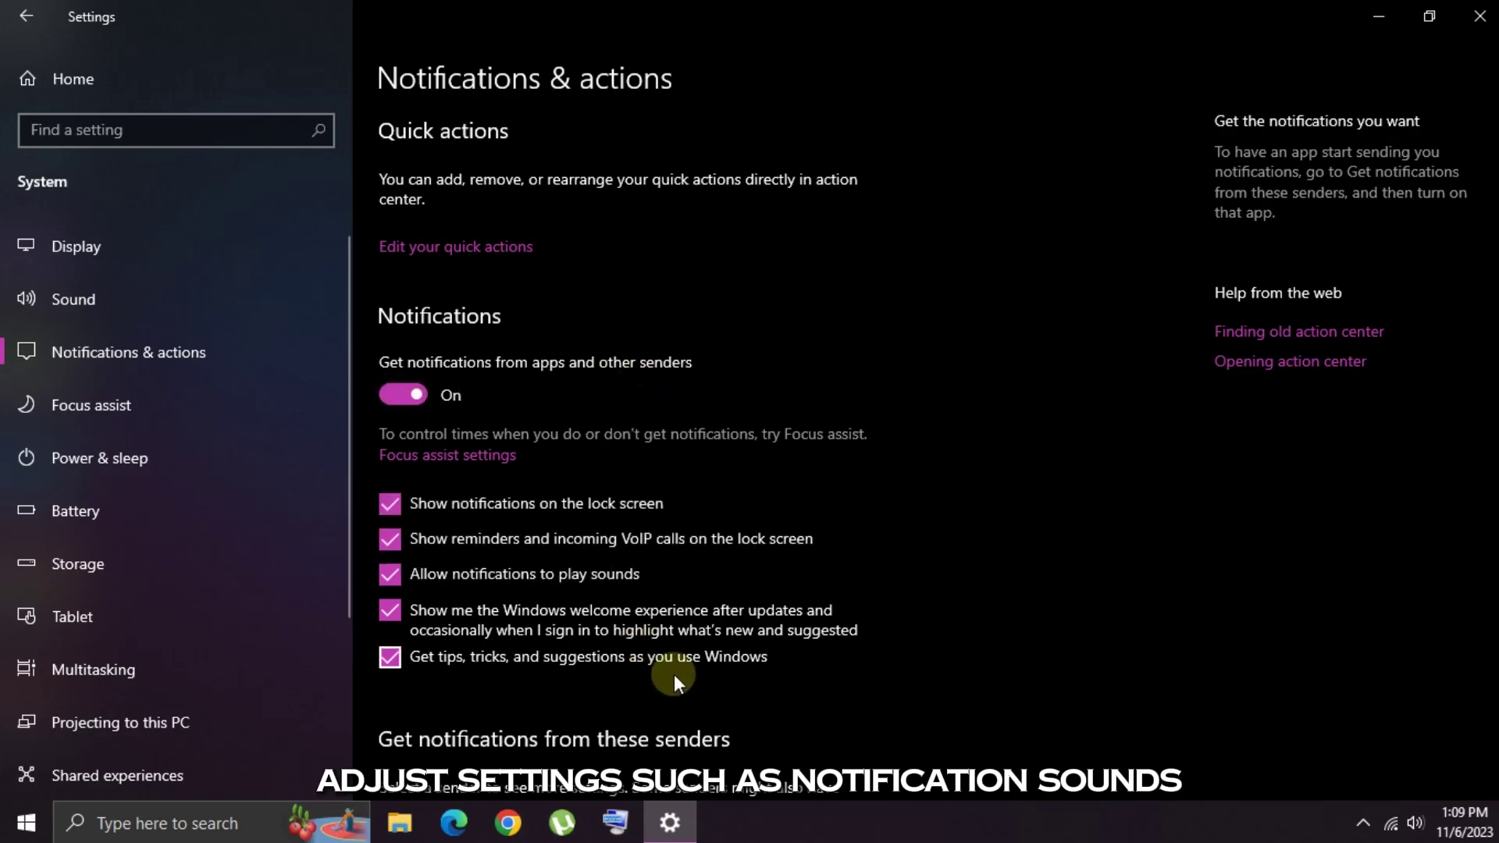
{"action": "scroll", "coordinate": [673, 672], "scroll_direction": "down", "scroll_amount": 5}
{"action": "scroll", "coordinate": [500, 628], "scroll_direction": "down", "scroll_amount": 2}
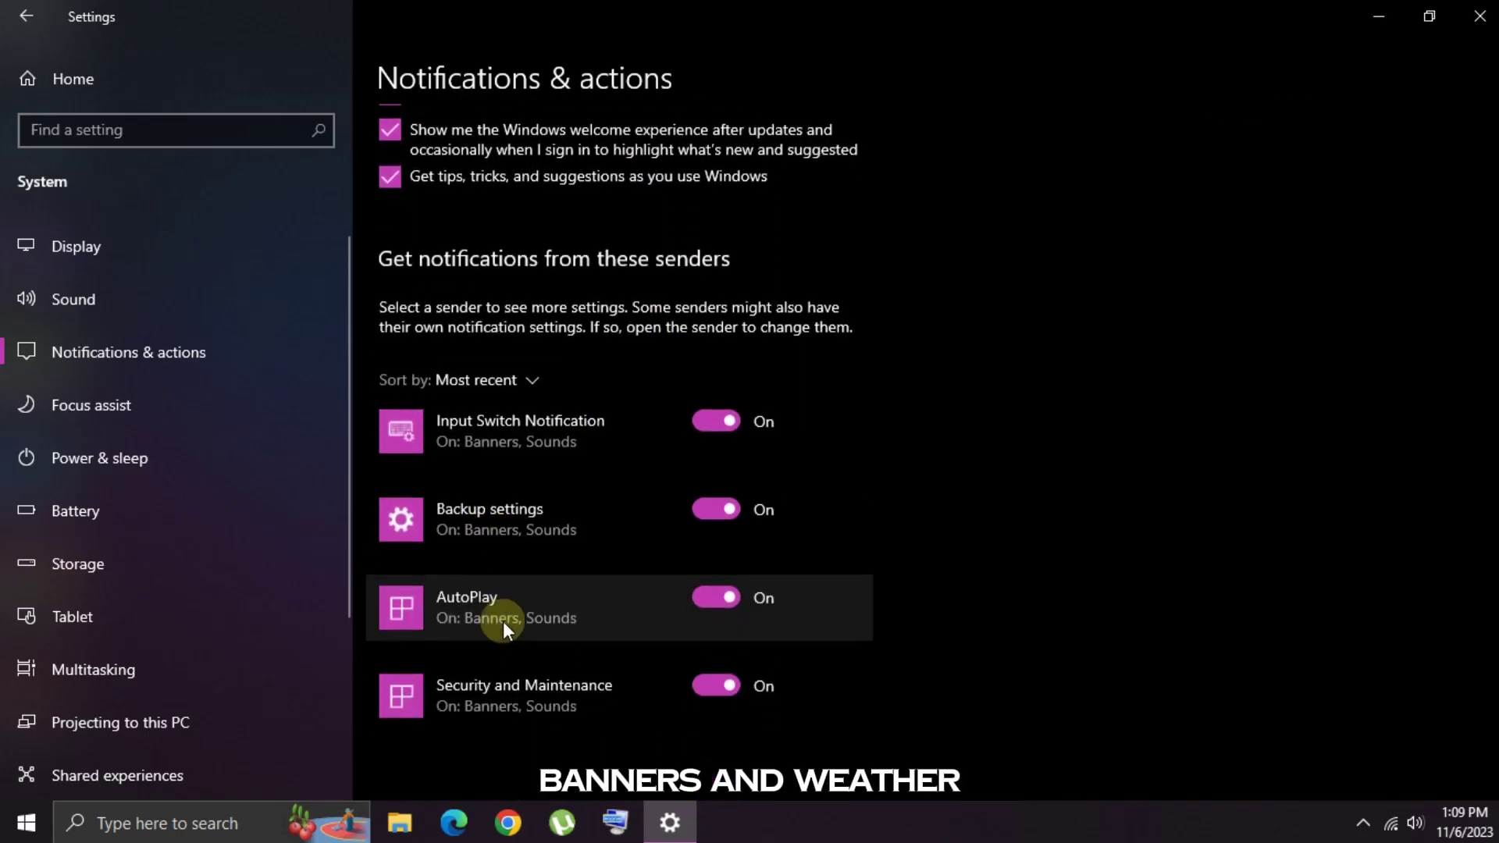
{"action": "scroll", "coordinate": [494, 534], "scroll_direction": "up", "scroll_amount": 6}
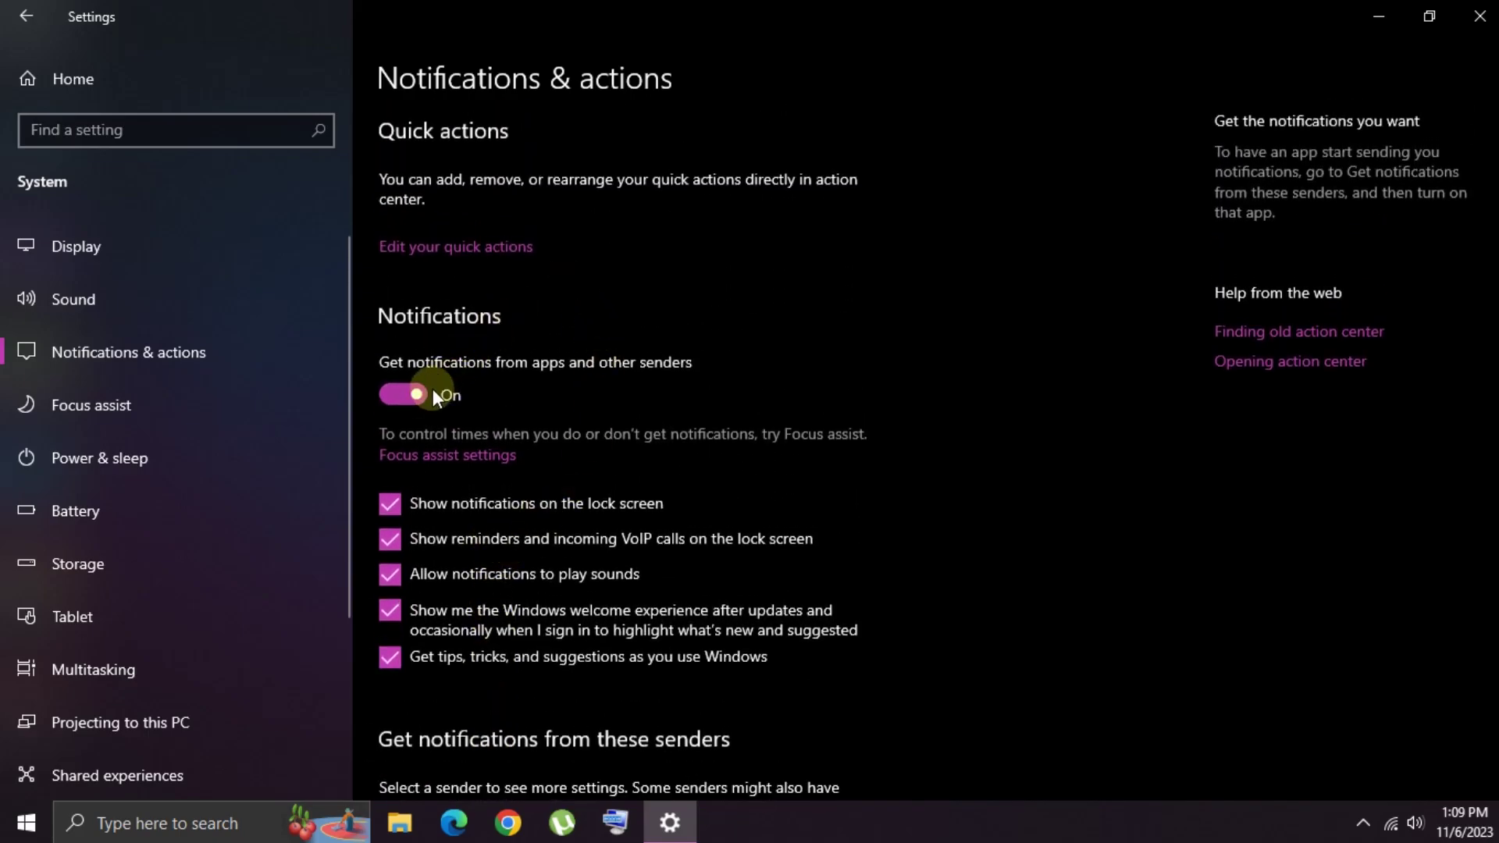
{"action": "left_click", "coordinate": [412, 391]}
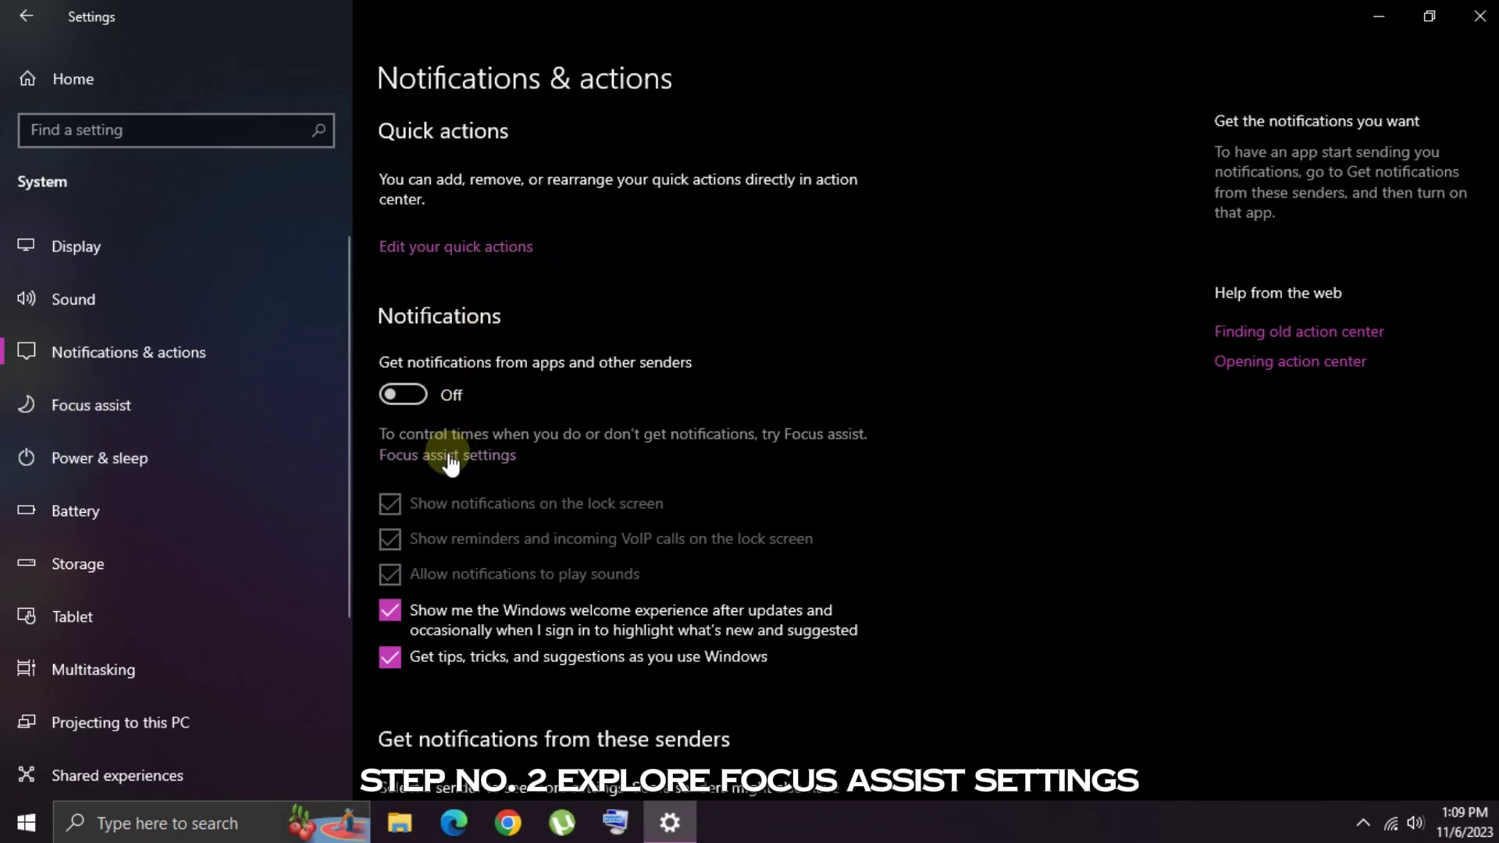
- In Focus assist, try switching the "During these times" and "When I'm duplicating my display" automatic rules off and on again
{"action": "left_click", "coordinate": [205, 406]}
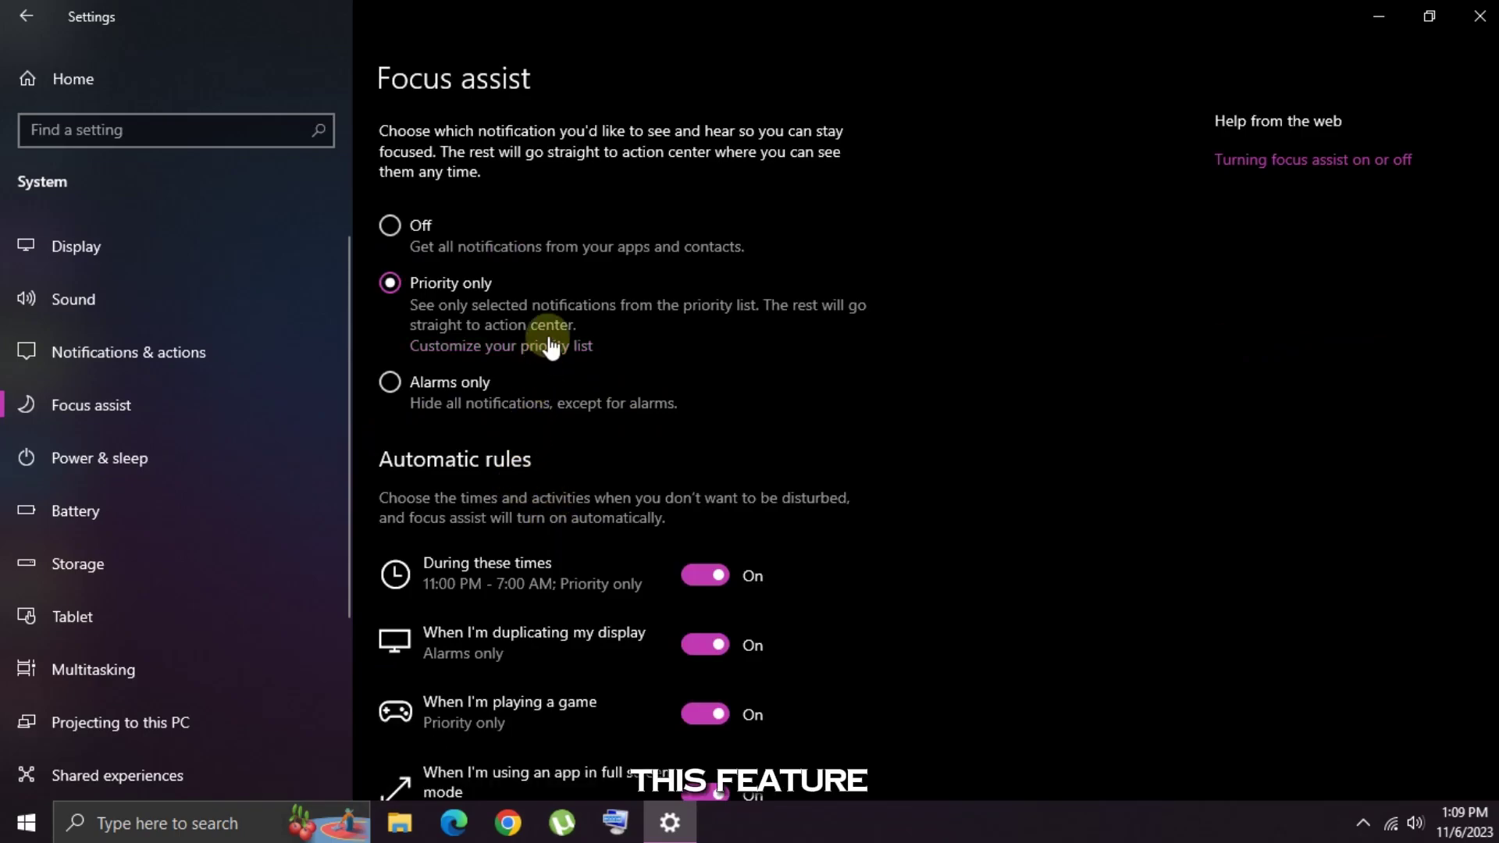
{"action": "scroll", "coordinate": [556, 523], "scroll_direction": "down", "scroll_amount": 2}
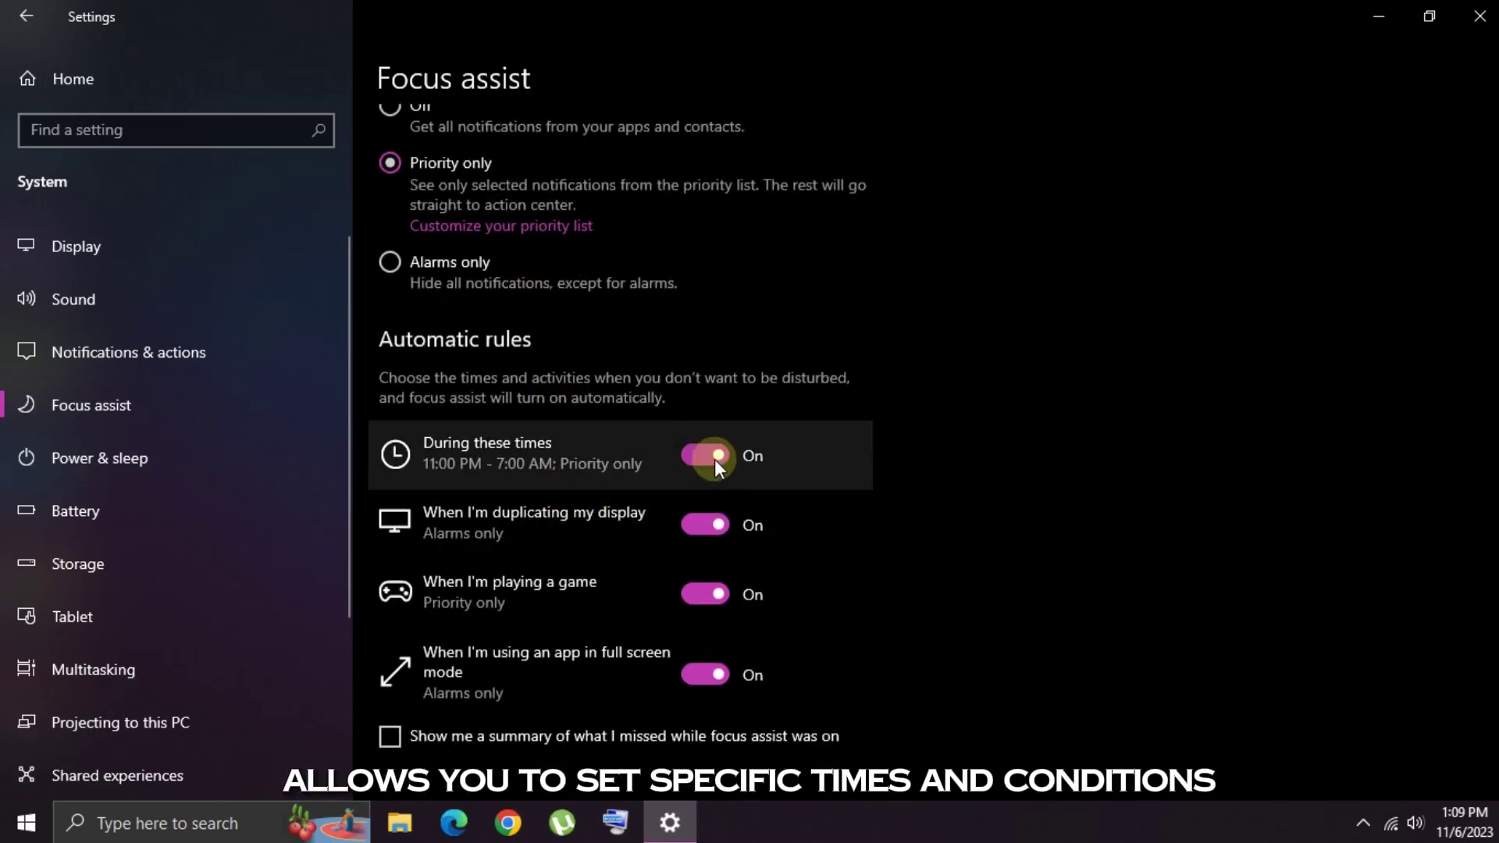
{"action": "left_click", "coordinate": [714, 526]}
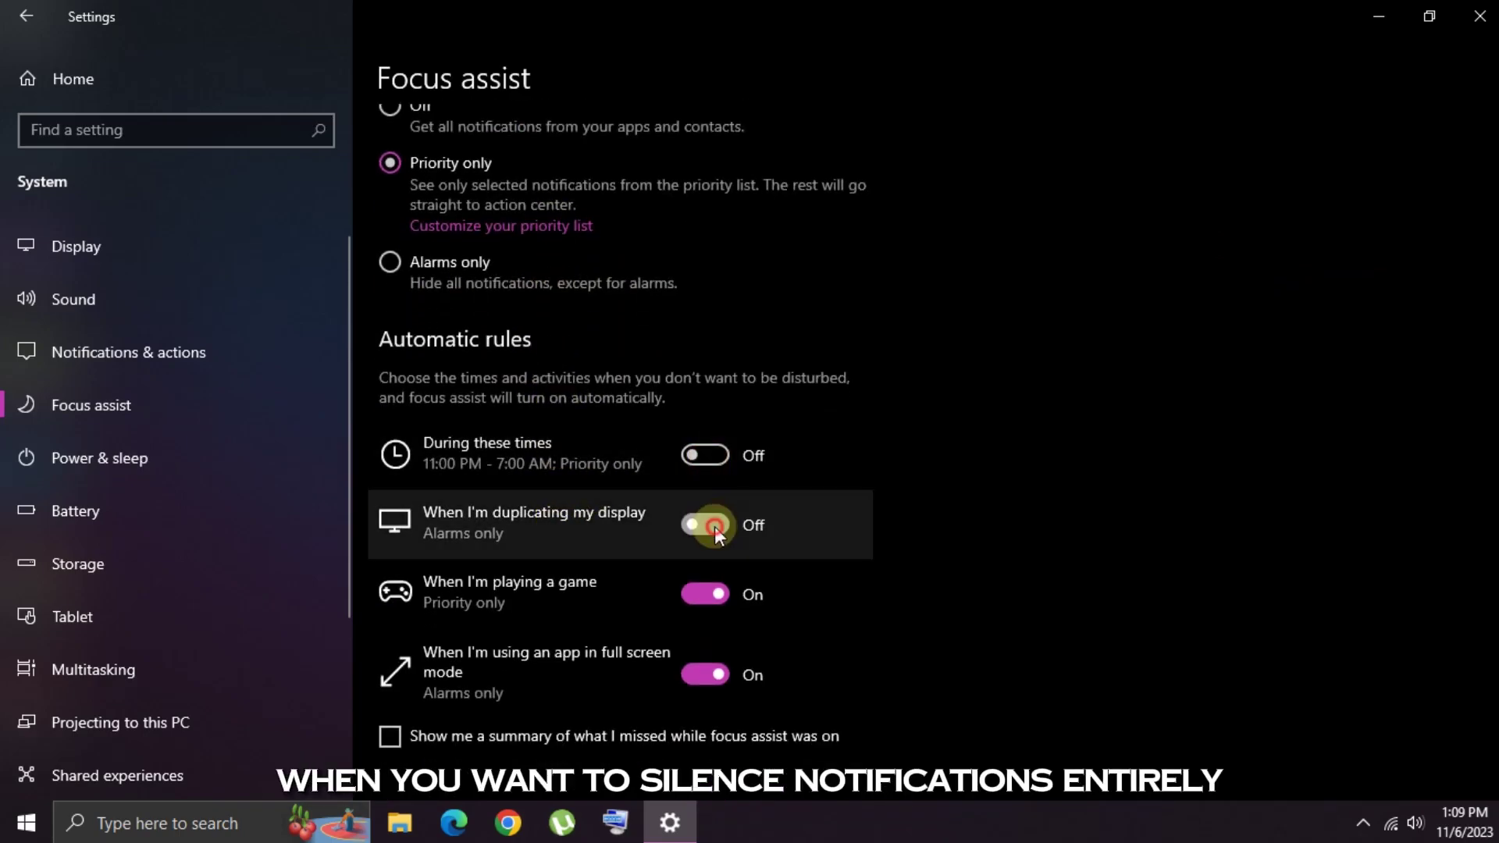
{"action": "left_click", "coordinate": [715, 526]}
{"action": "left_click", "coordinate": [703, 453]}
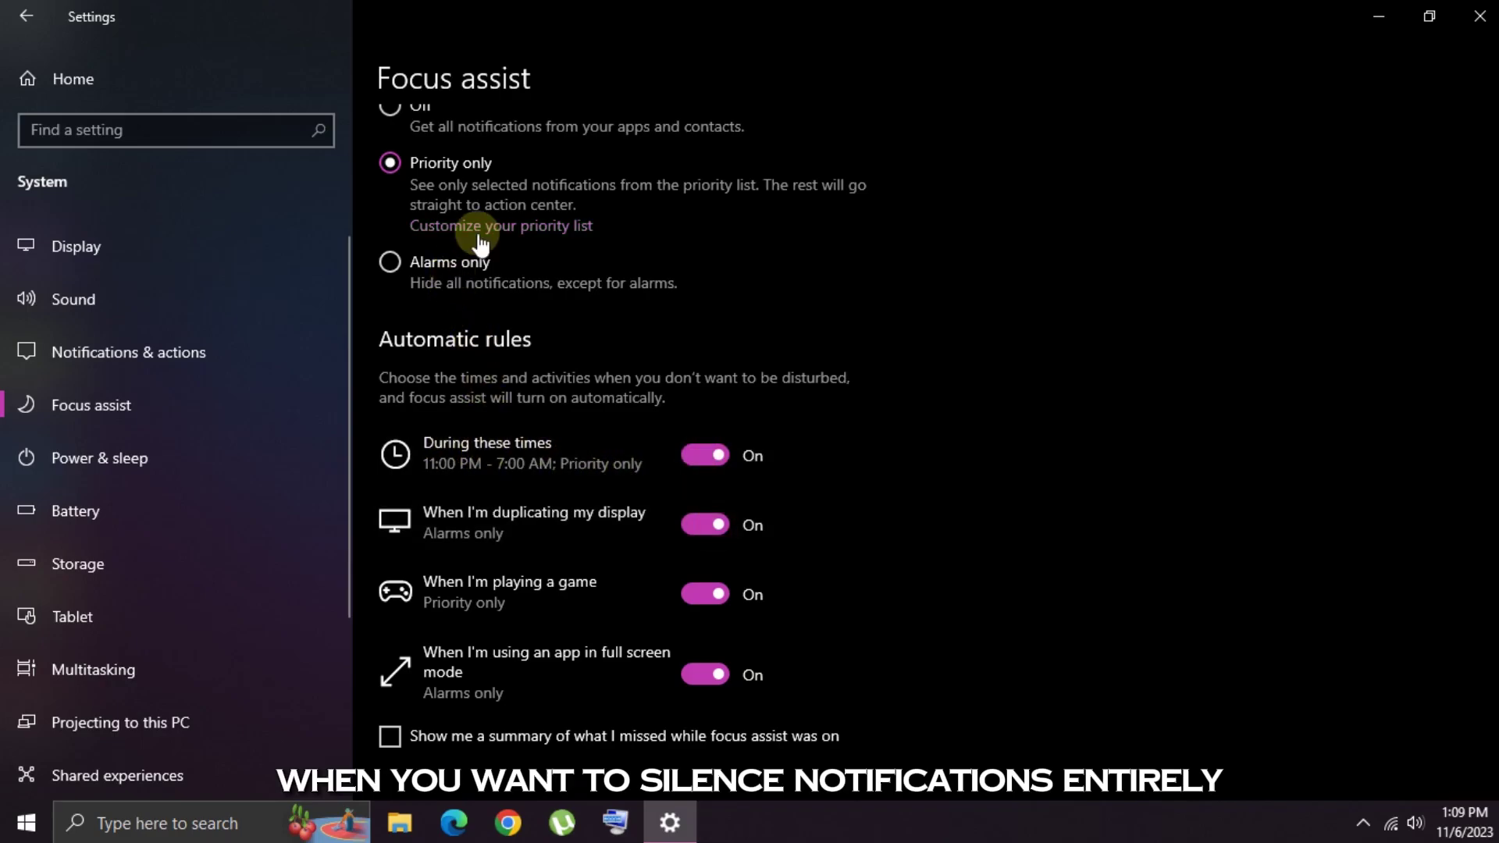
- Try the Alarms only and Off modes of Focus assist and return it to Priority only
{"action": "left_click", "coordinate": [406, 259]}
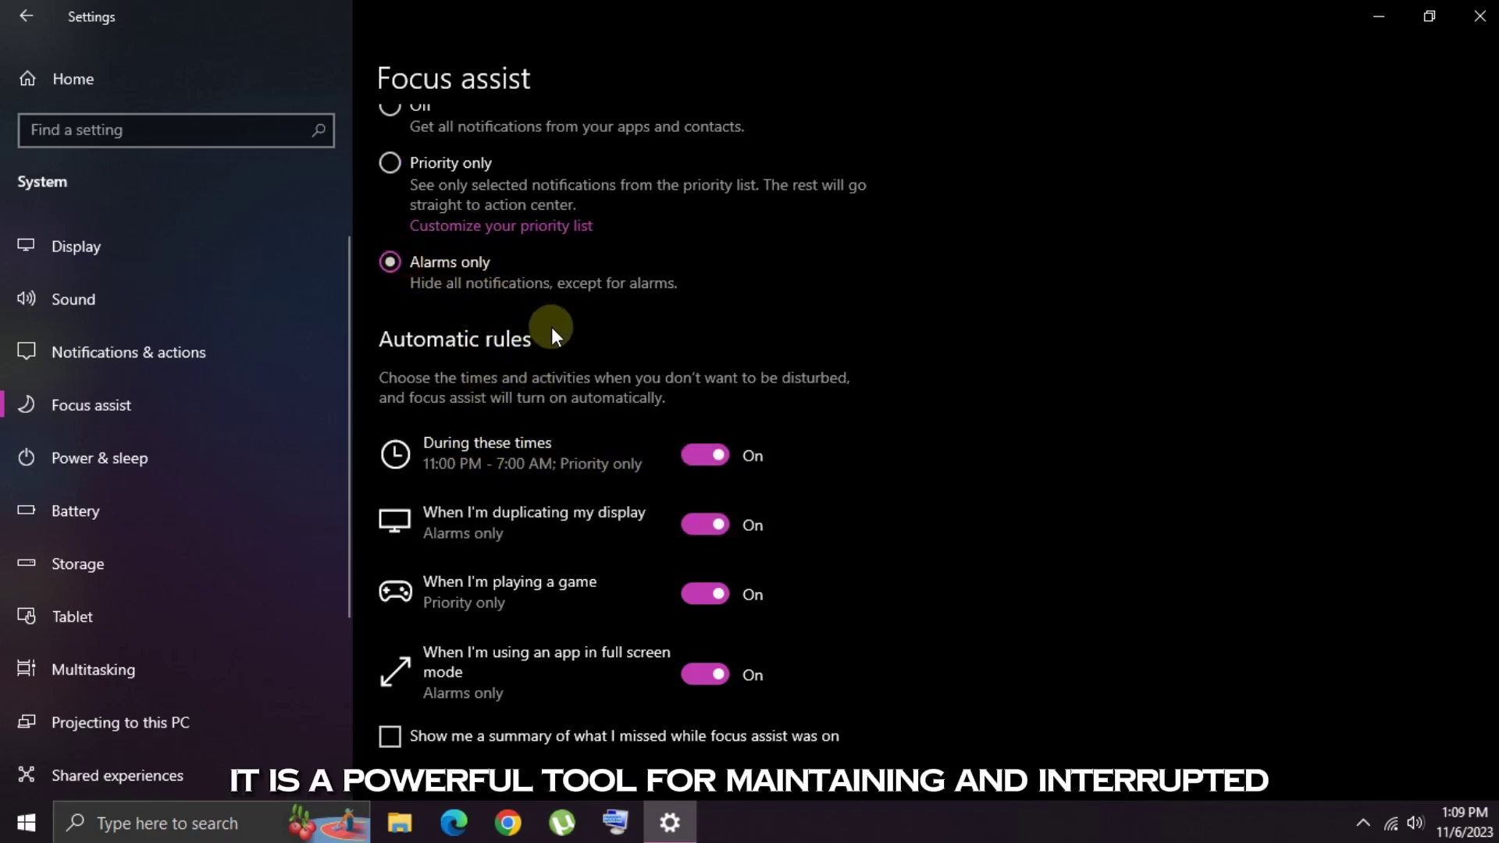
{"action": "scroll", "coordinate": [469, 297], "scroll_direction": "up", "scroll_amount": 2}
{"action": "left_click", "coordinate": [400, 225]}
{"action": "left_click", "coordinate": [387, 292]}
- Open the Focus assist priority list and review its options for calls, reminders, people and apps
{"action": "left_click", "coordinate": [483, 347]}
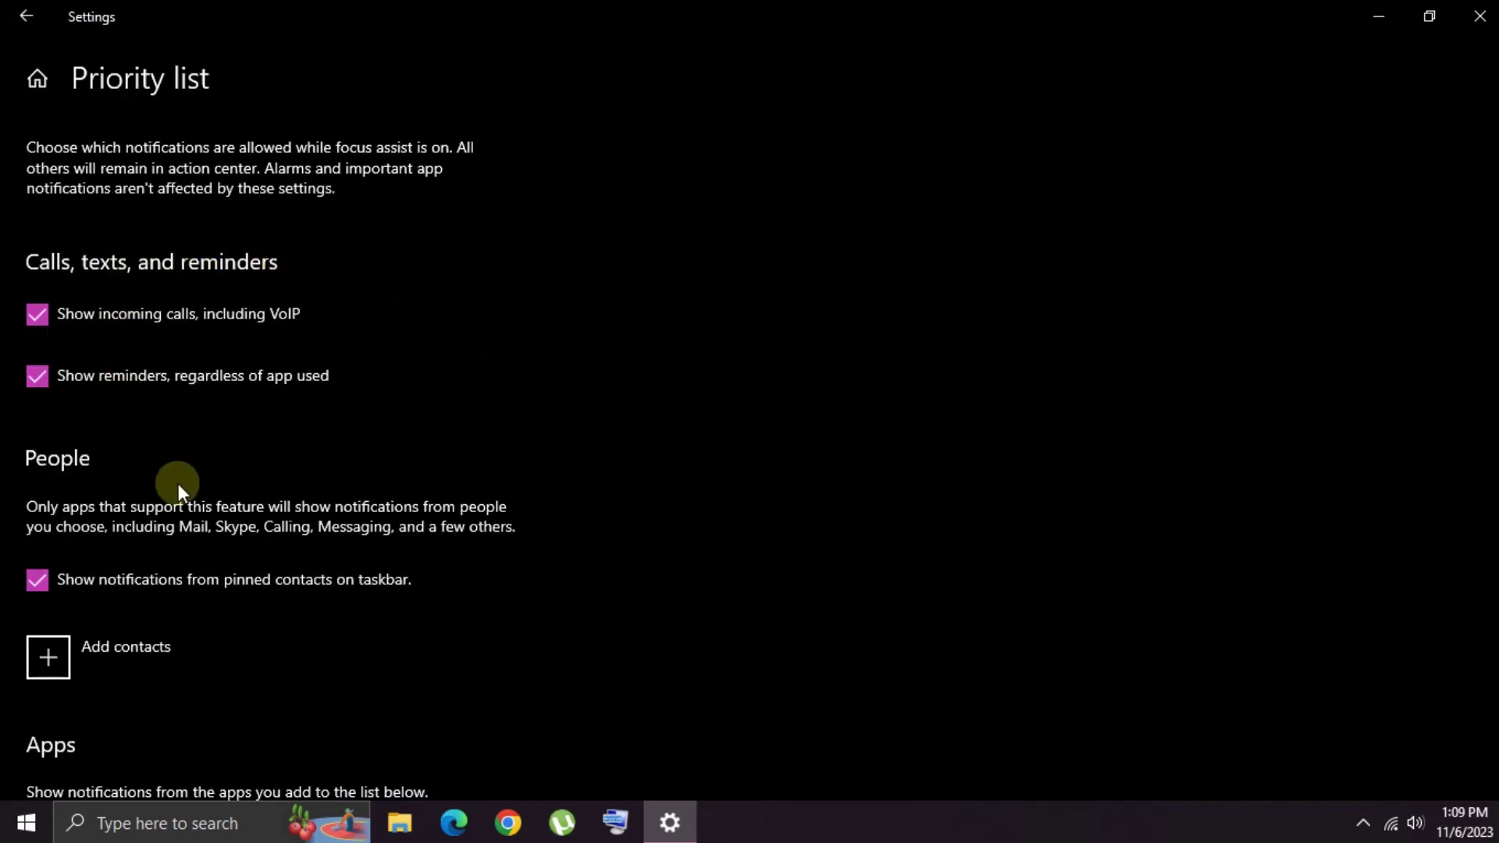
{"action": "scroll", "coordinate": [177, 502], "scroll_direction": "down", "scroll_amount": 6}
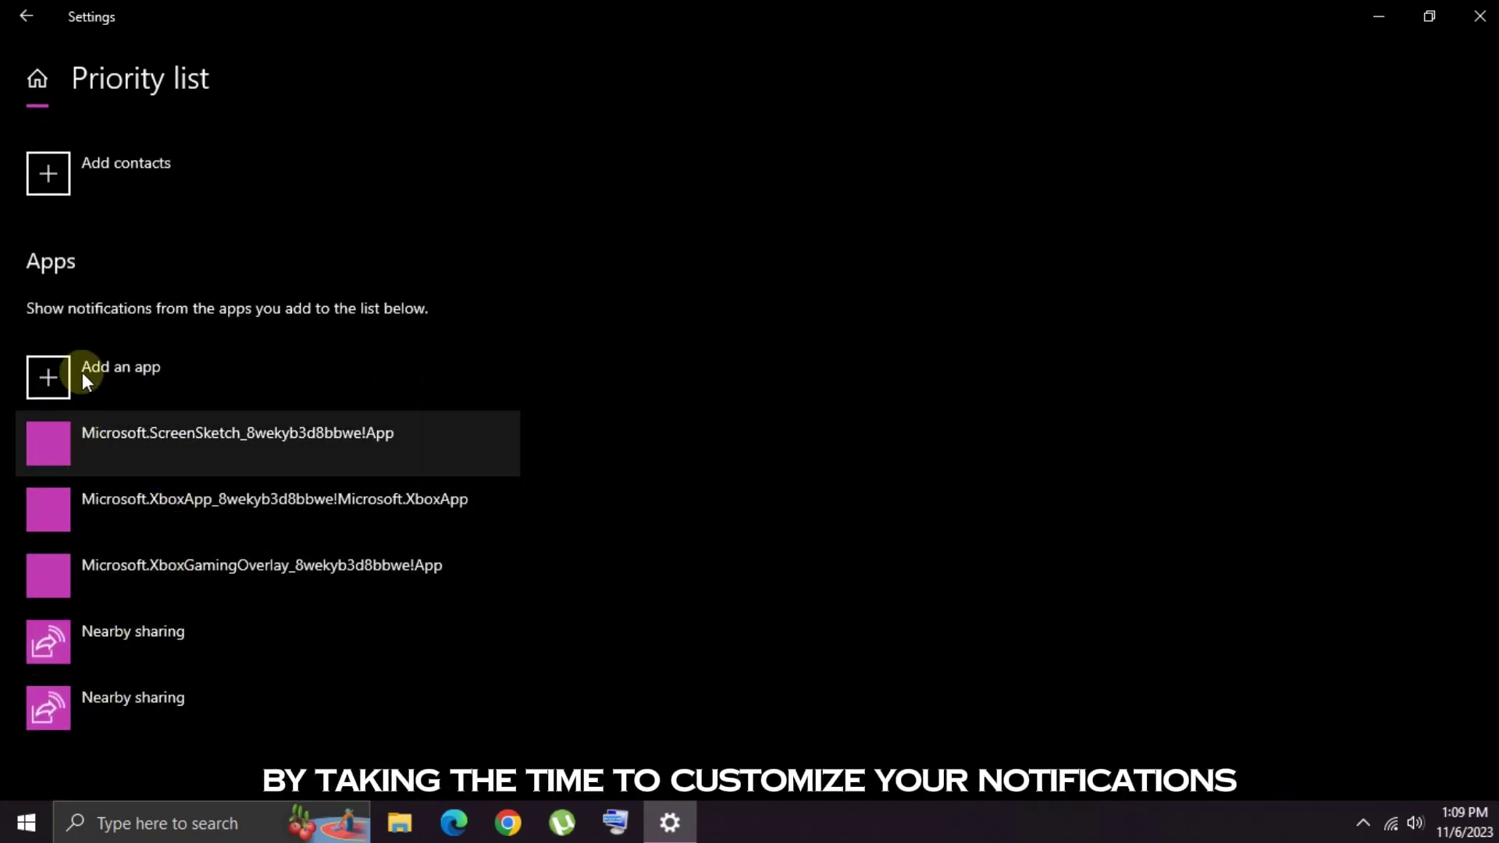
{"action": "scroll", "coordinate": [125, 368], "scroll_direction": "up", "scroll_amount": 1}
{"action": "scroll", "coordinate": [78, 328], "scroll_direction": "up", "scroll_amount": 5}
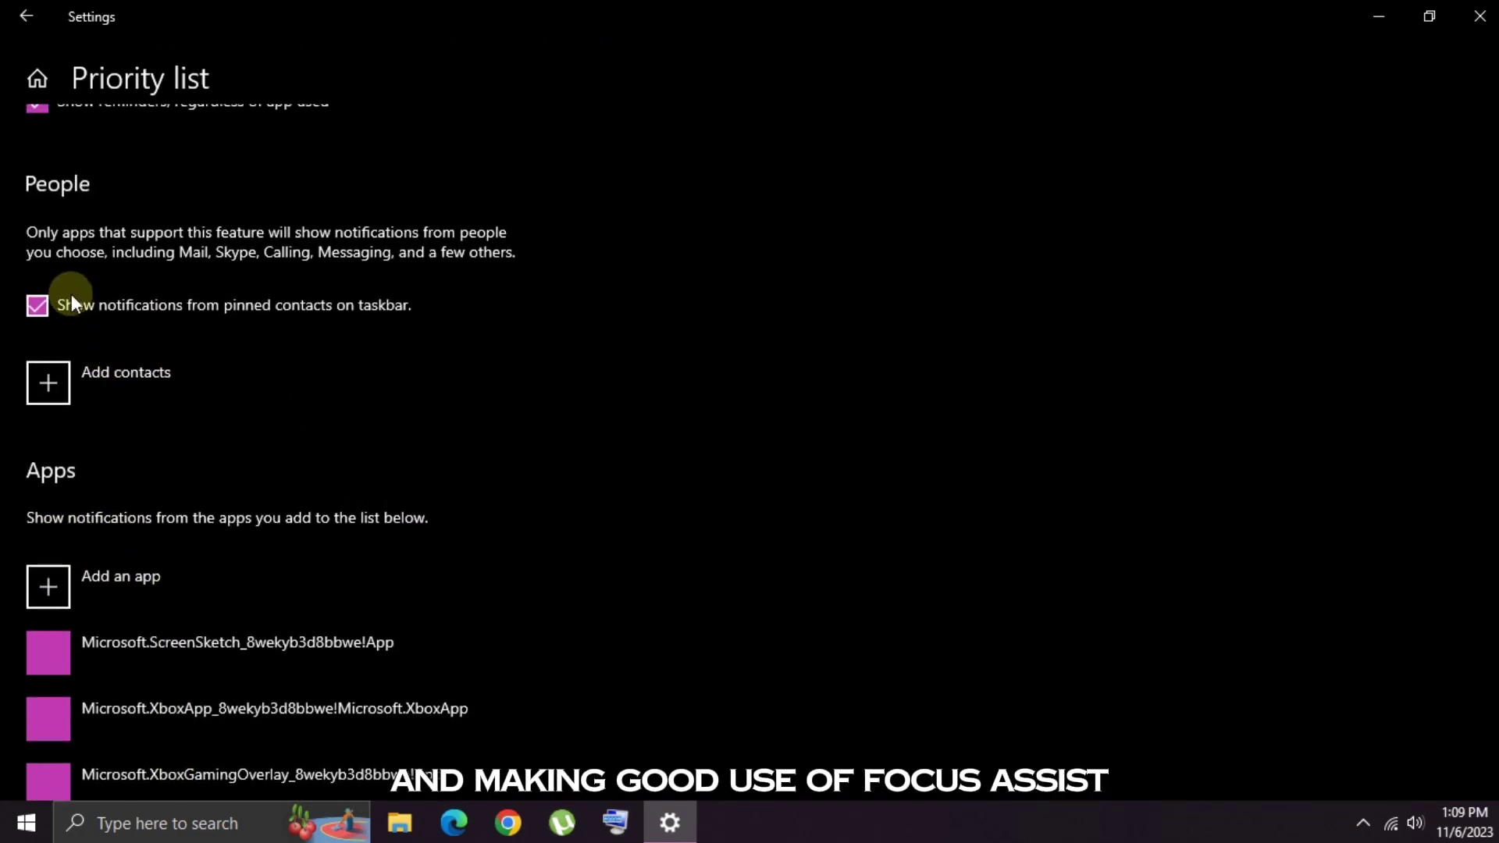
{"action": "scroll", "coordinate": [78, 311], "scroll_direction": "up", "scroll_amount": 1}
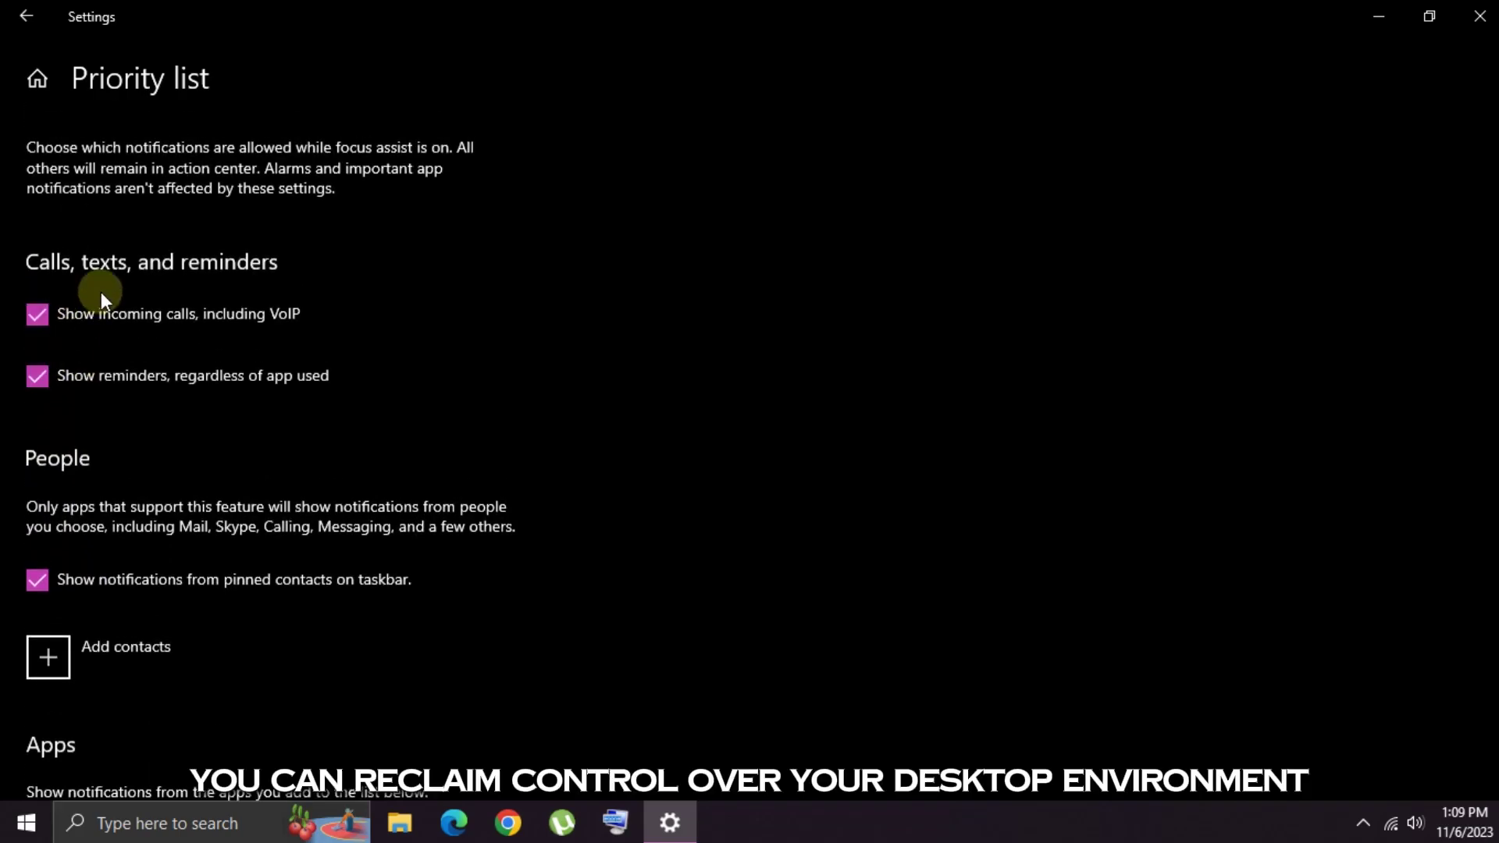
- Return to the Focus assist page and review its notification modes and automatic rules
{"action": "left_click", "coordinate": [27, 16]}
{"action": "scroll", "coordinate": [601, 562], "scroll_direction": "down", "scroll_amount": 2}
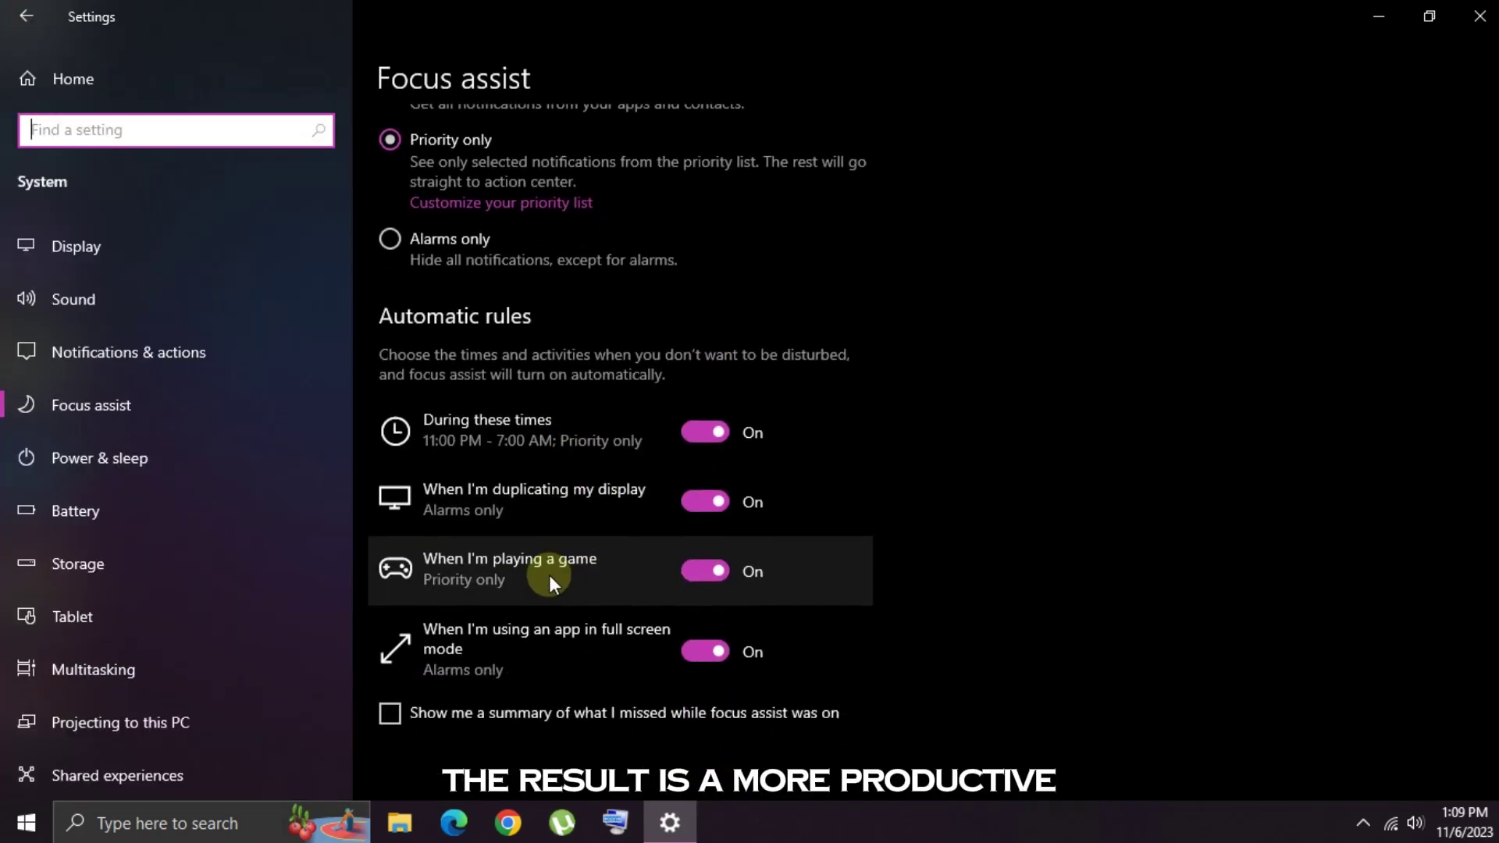
{"action": "scroll", "coordinate": [515, 541], "scroll_direction": "up", "scroll_amount": 2}
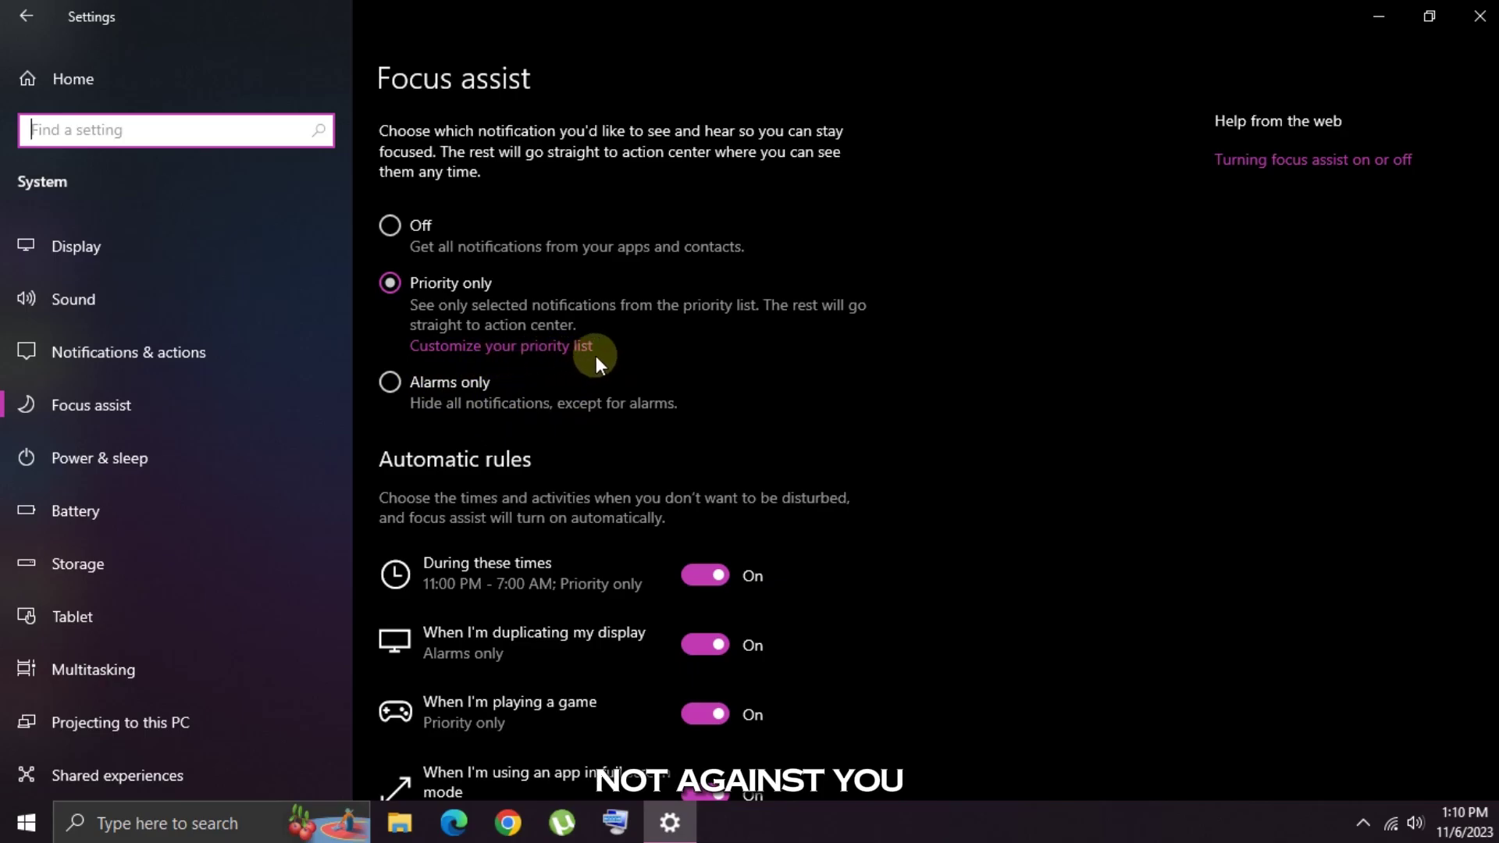
{"action": "scroll", "coordinate": [626, 434], "scroll_direction": "down", "scroll_amount": 2}
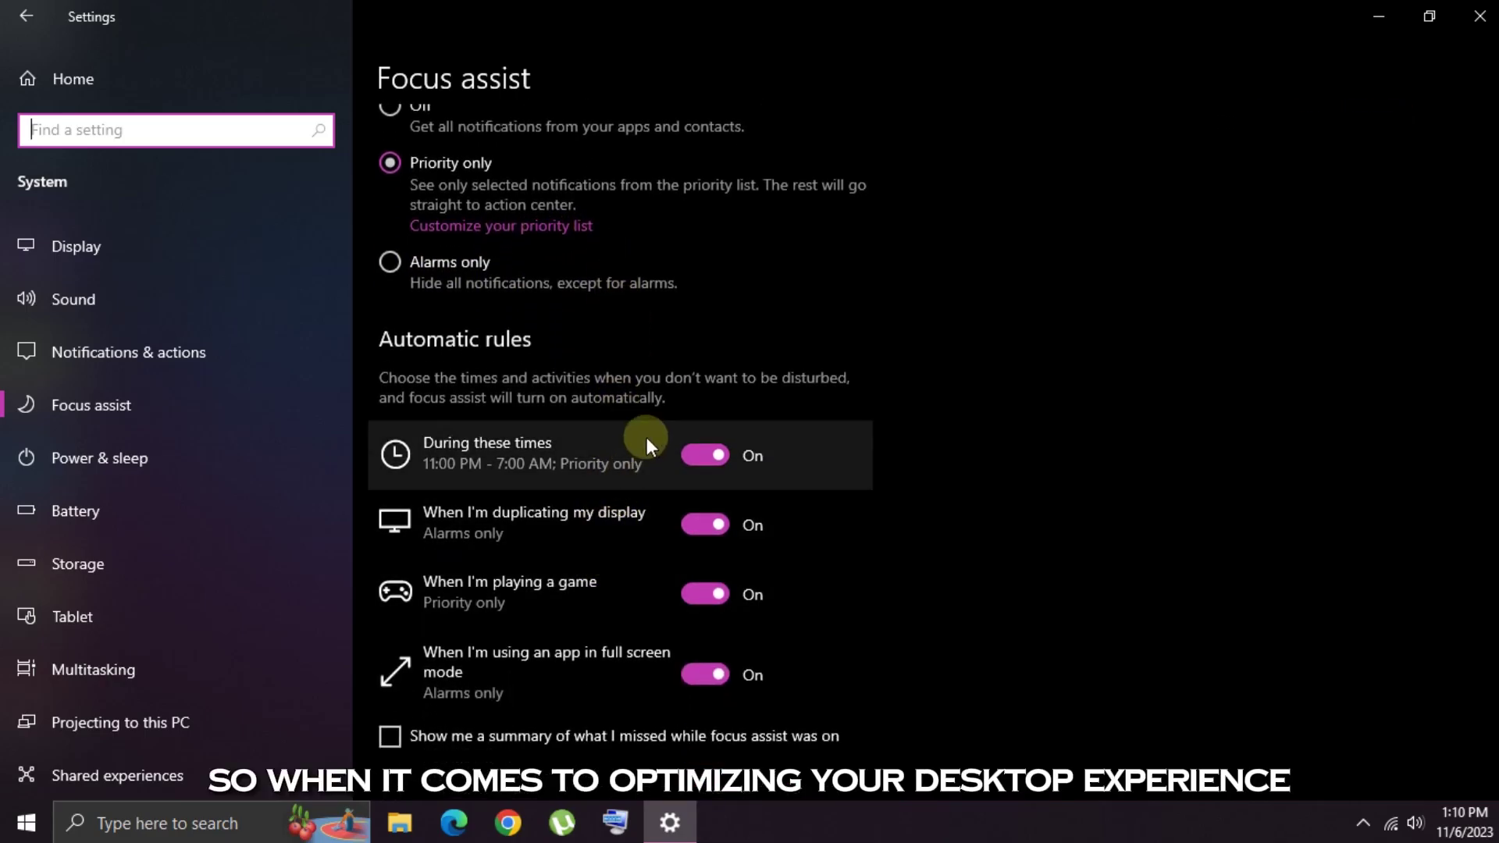
{"action": "scroll", "coordinate": [653, 452], "scroll_direction": "up", "scroll_amount": 2}
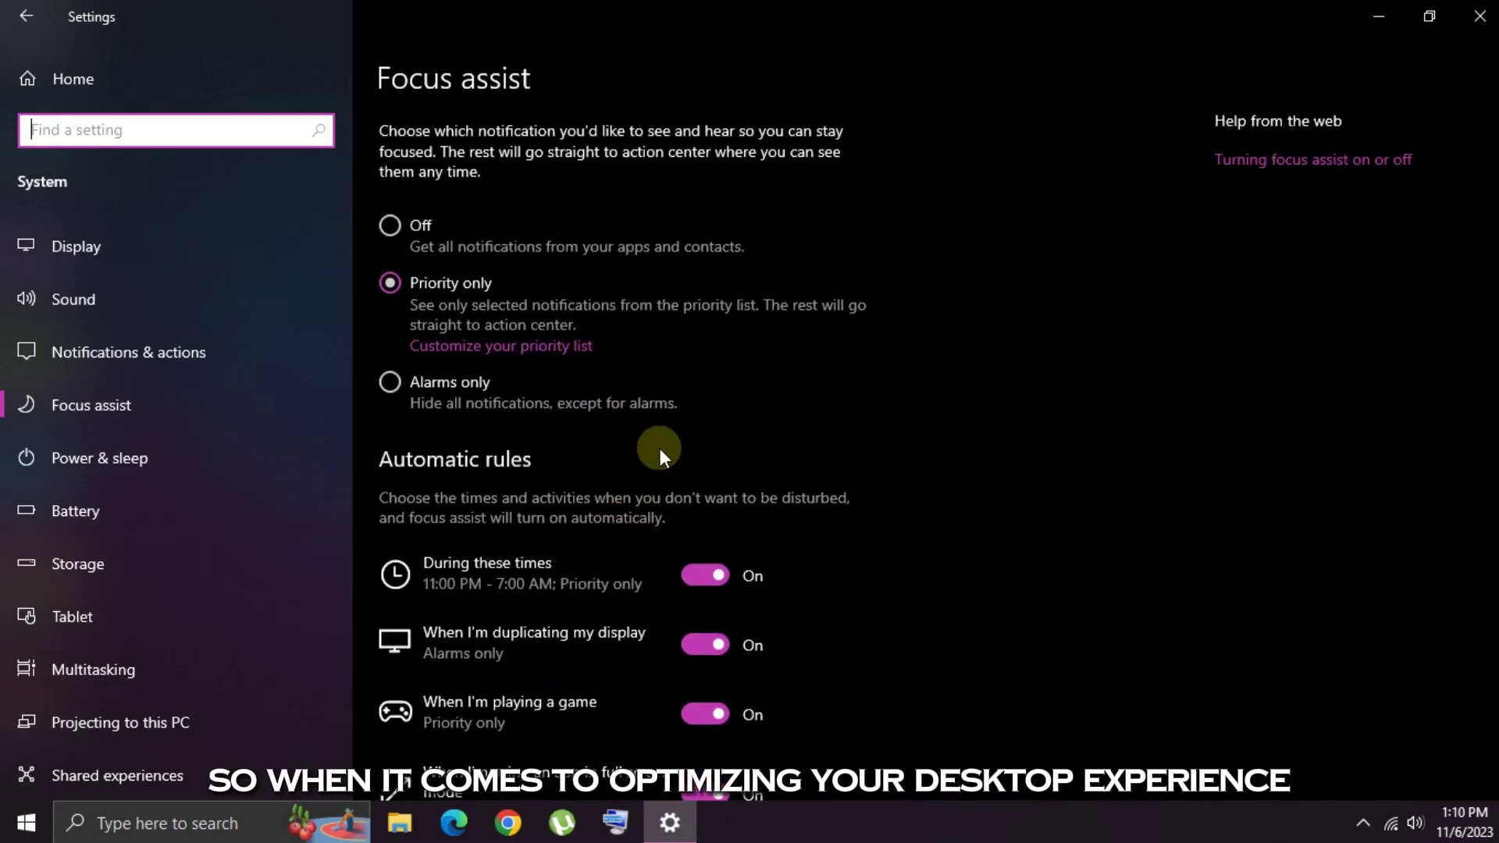
{"action": "scroll", "coordinate": [659, 448], "scroll_direction": "down", "scroll_amount": 2}
{"action": "scroll", "coordinate": [660, 449], "scroll_direction": "up", "scroll_amount": 2}
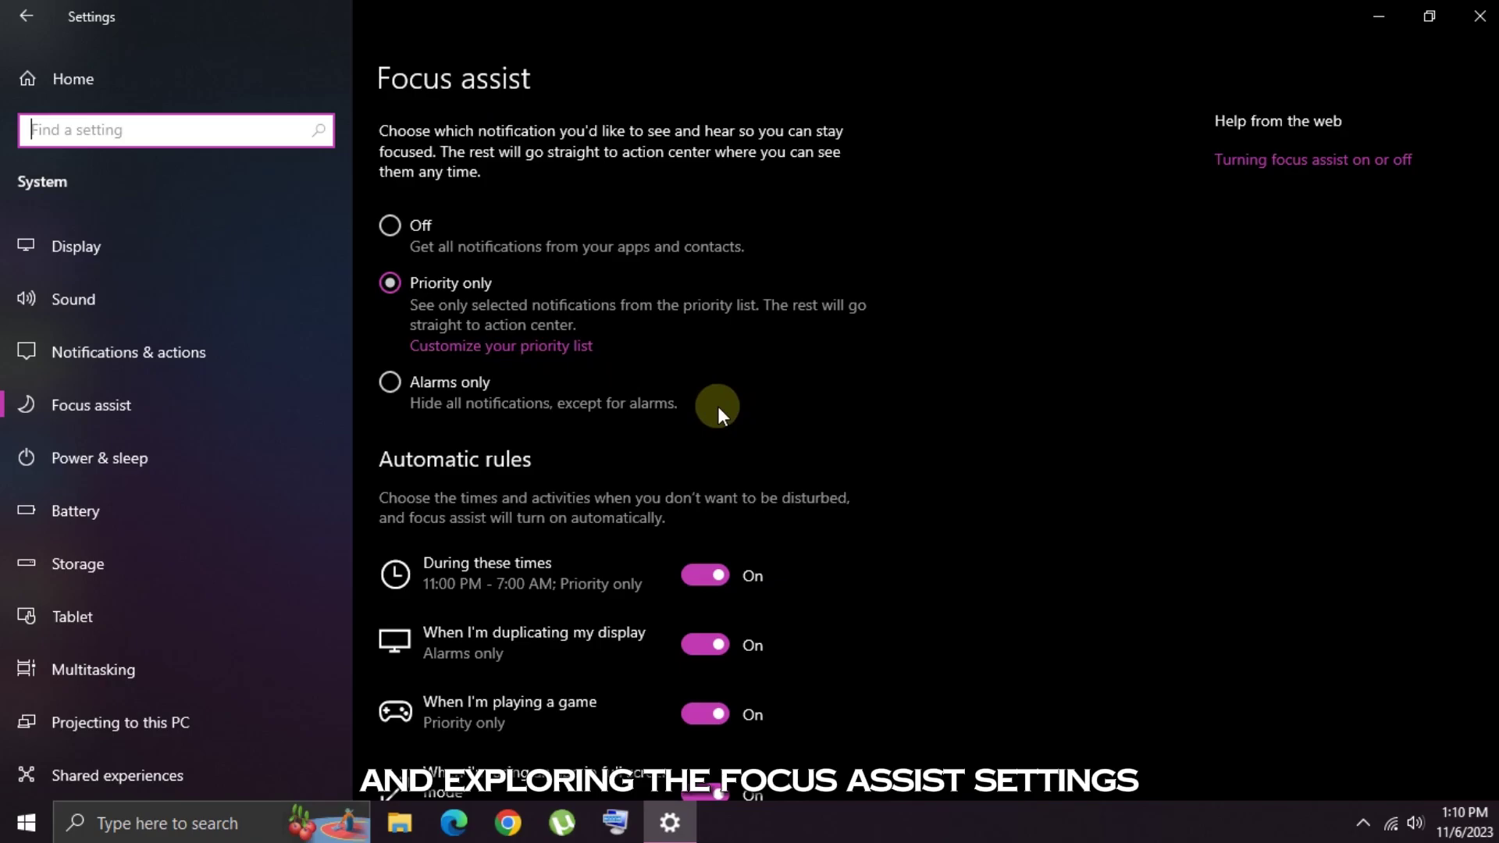
{"action": "scroll", "coordinate": [466, 473], "scroll_direction": "down", "scroll_amount": 2}
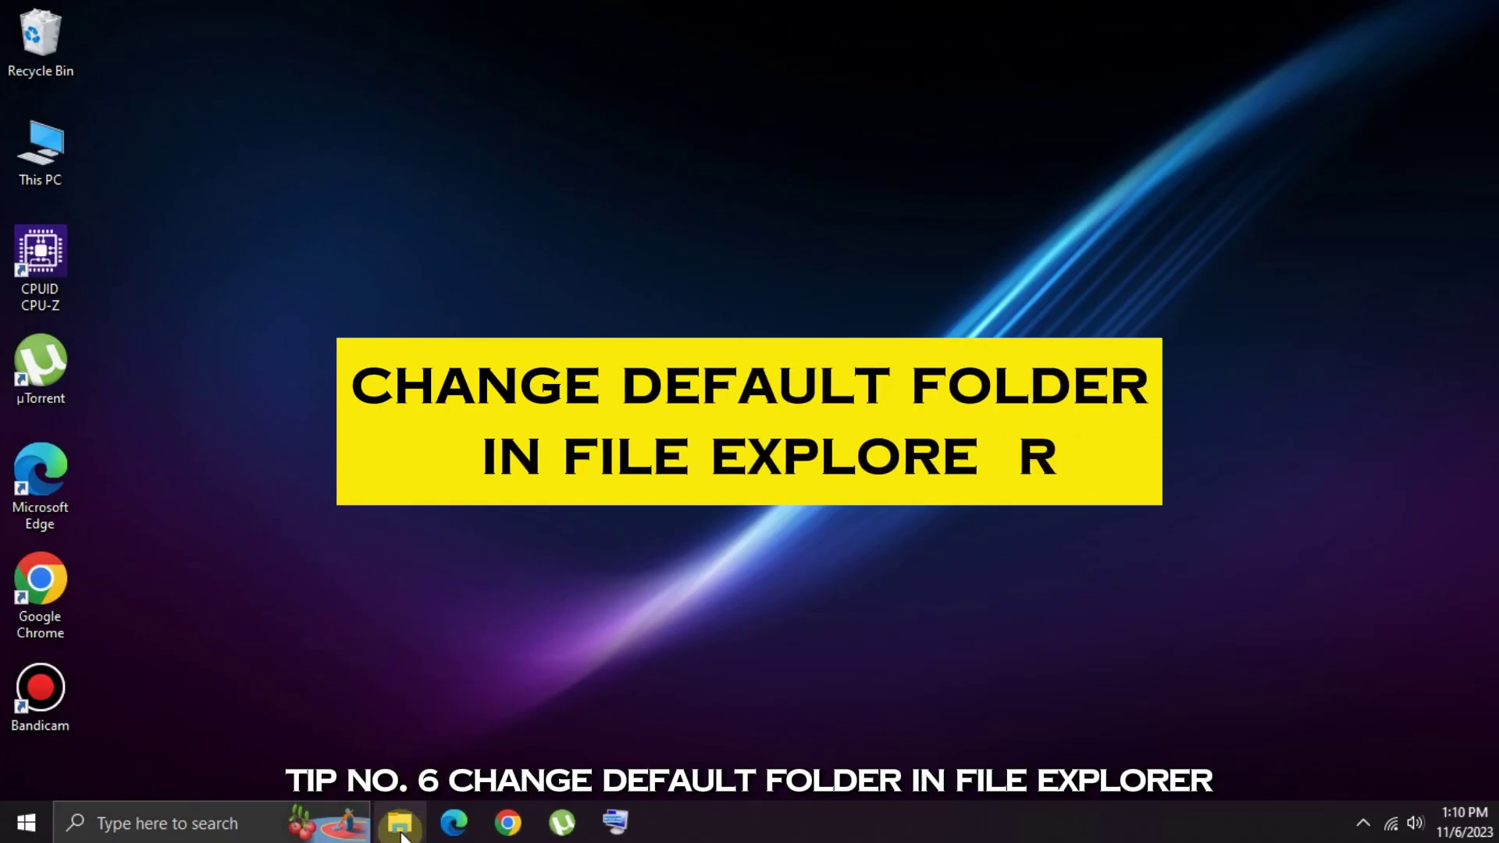
- Open File Explorer to check which folder it starts in and close it again
{"action": "left_click", "coordinate": [401, 830]}
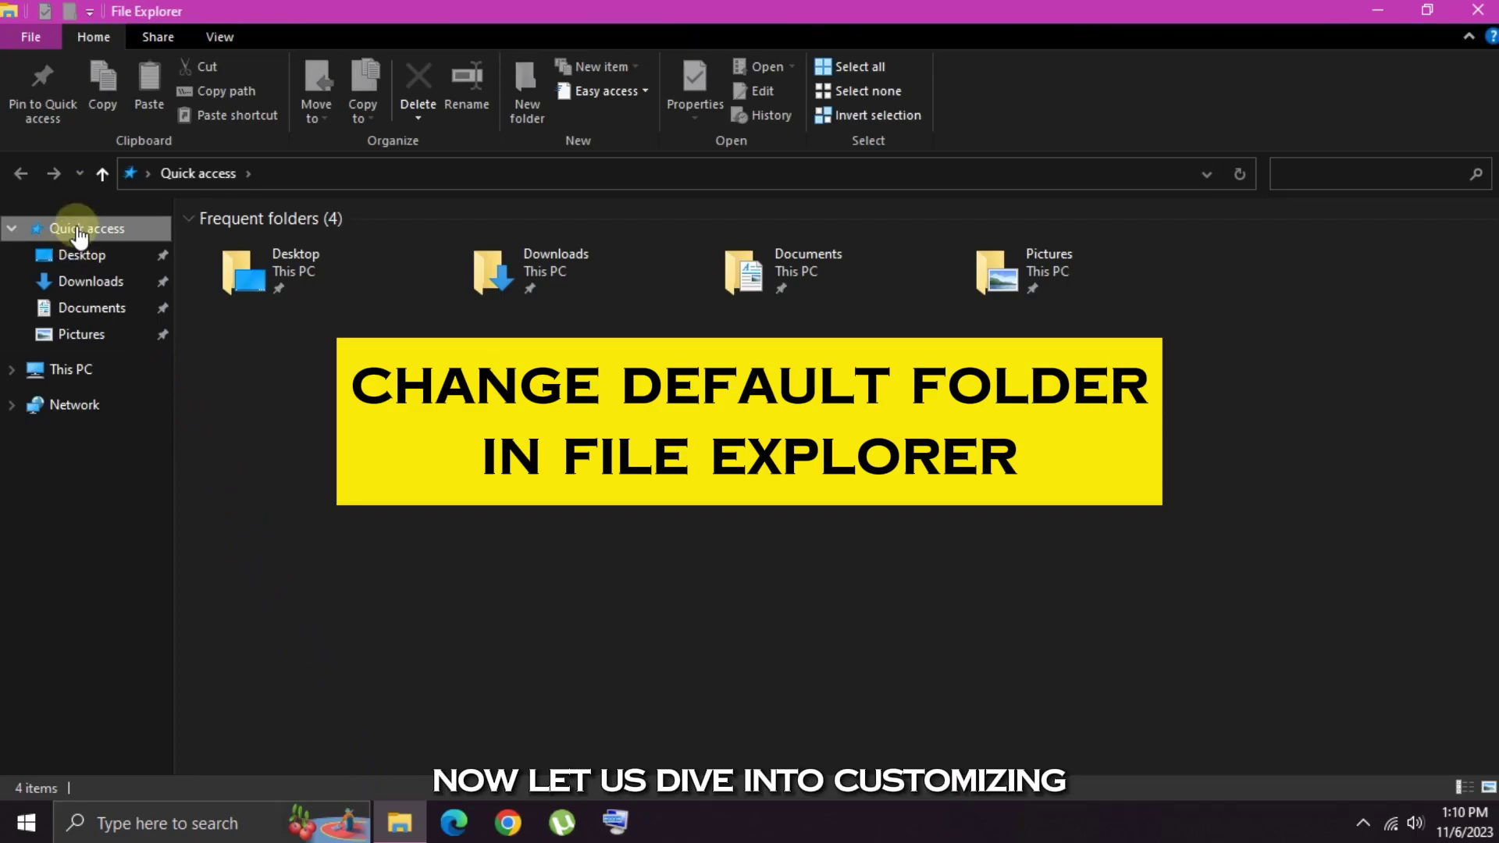
{"action": "left_click", "coordinate": [1478, 10]}
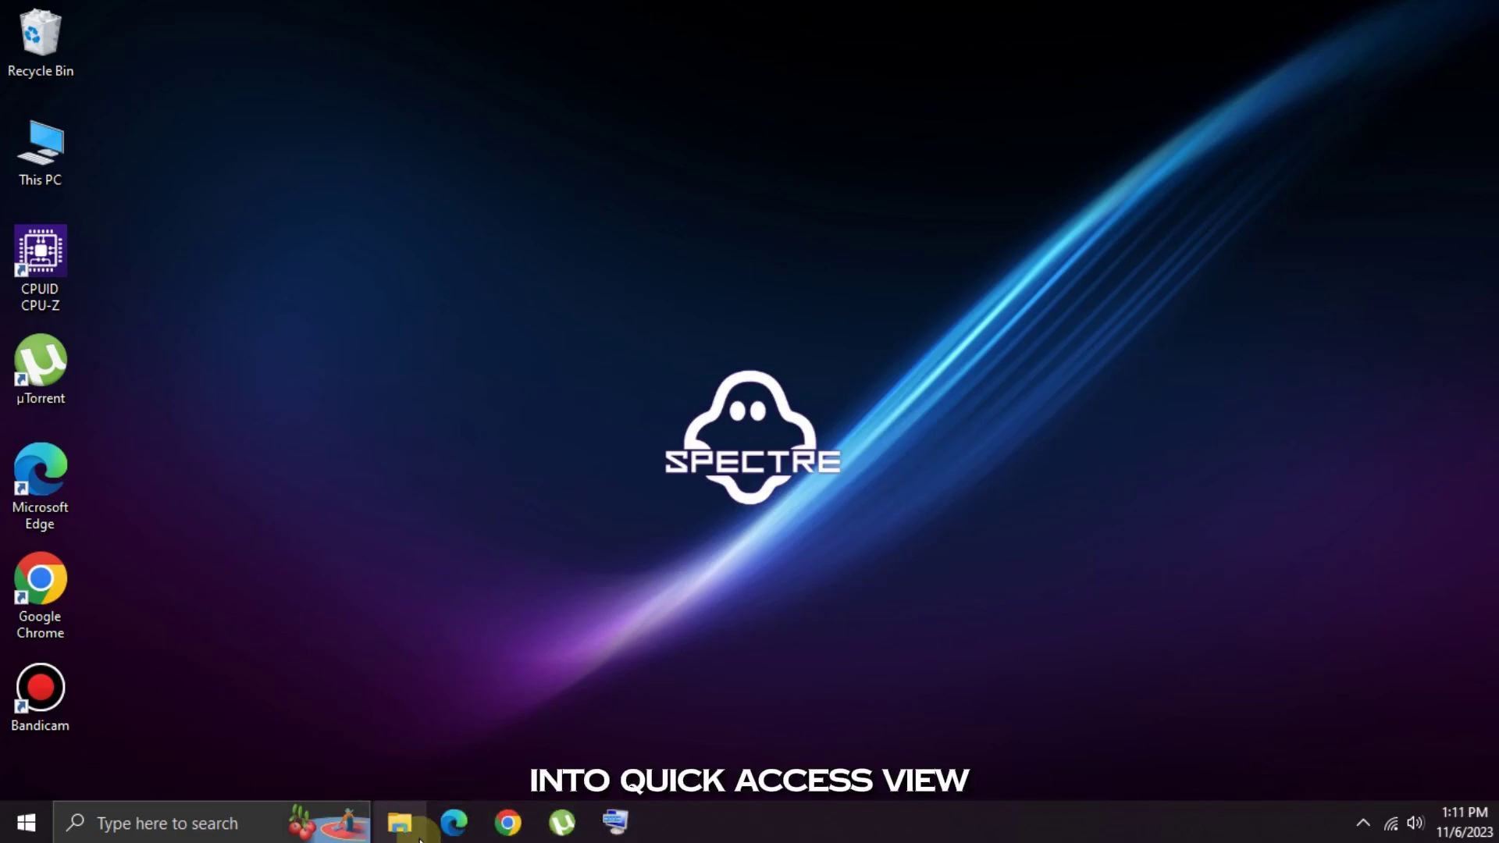
{"action": "left_click", "coordinate": [400, 829]}
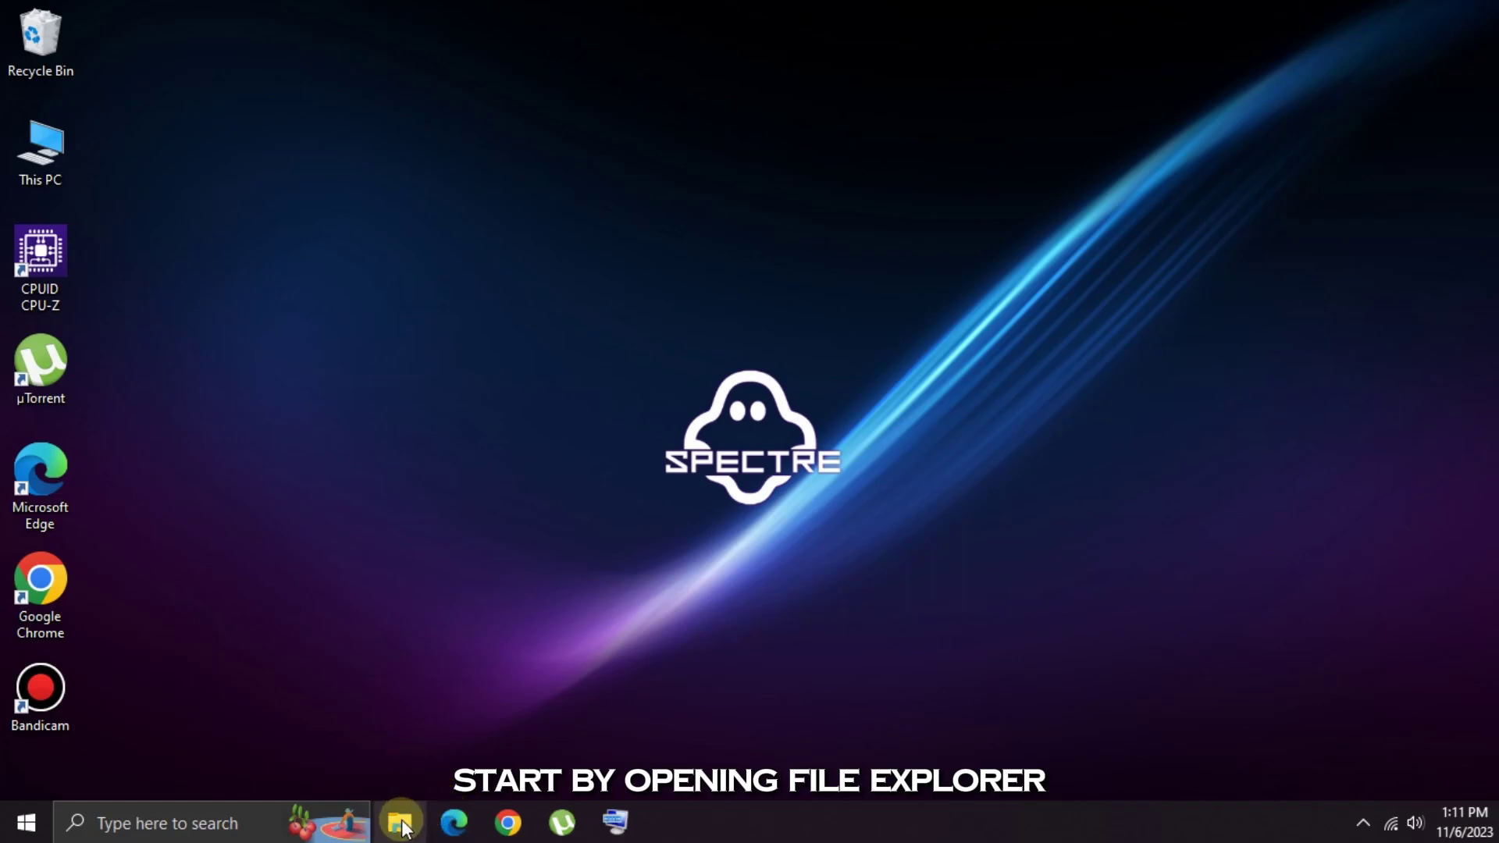
{"action": "left_click", "coordinate": [401, 825]}
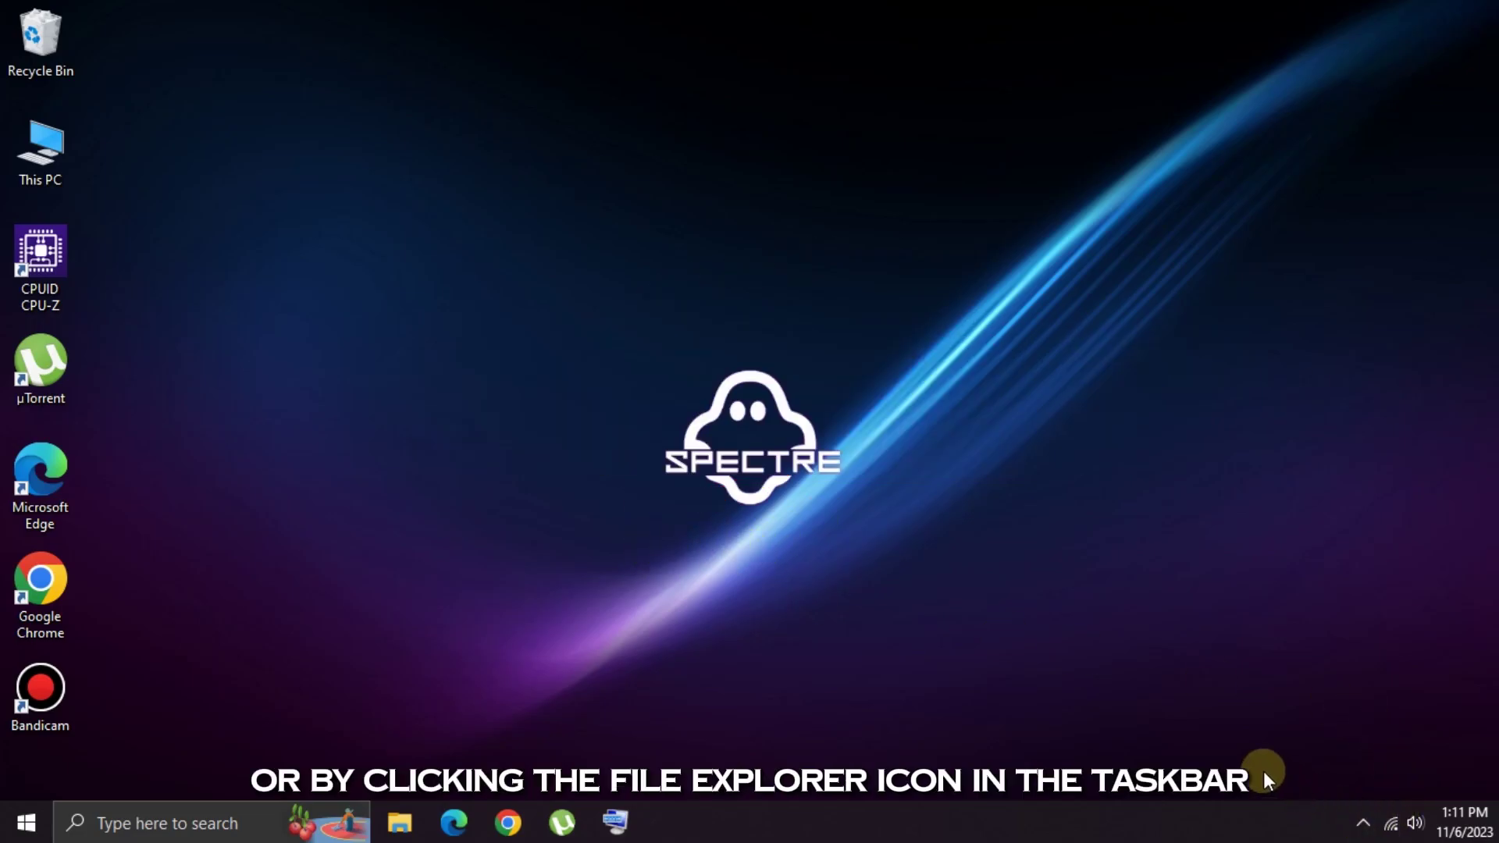
- In File Explorer's Folder Options, set File Explorer to open to This PC and apply the change
{"action": "left_click", "coordinate": [404, 816]}
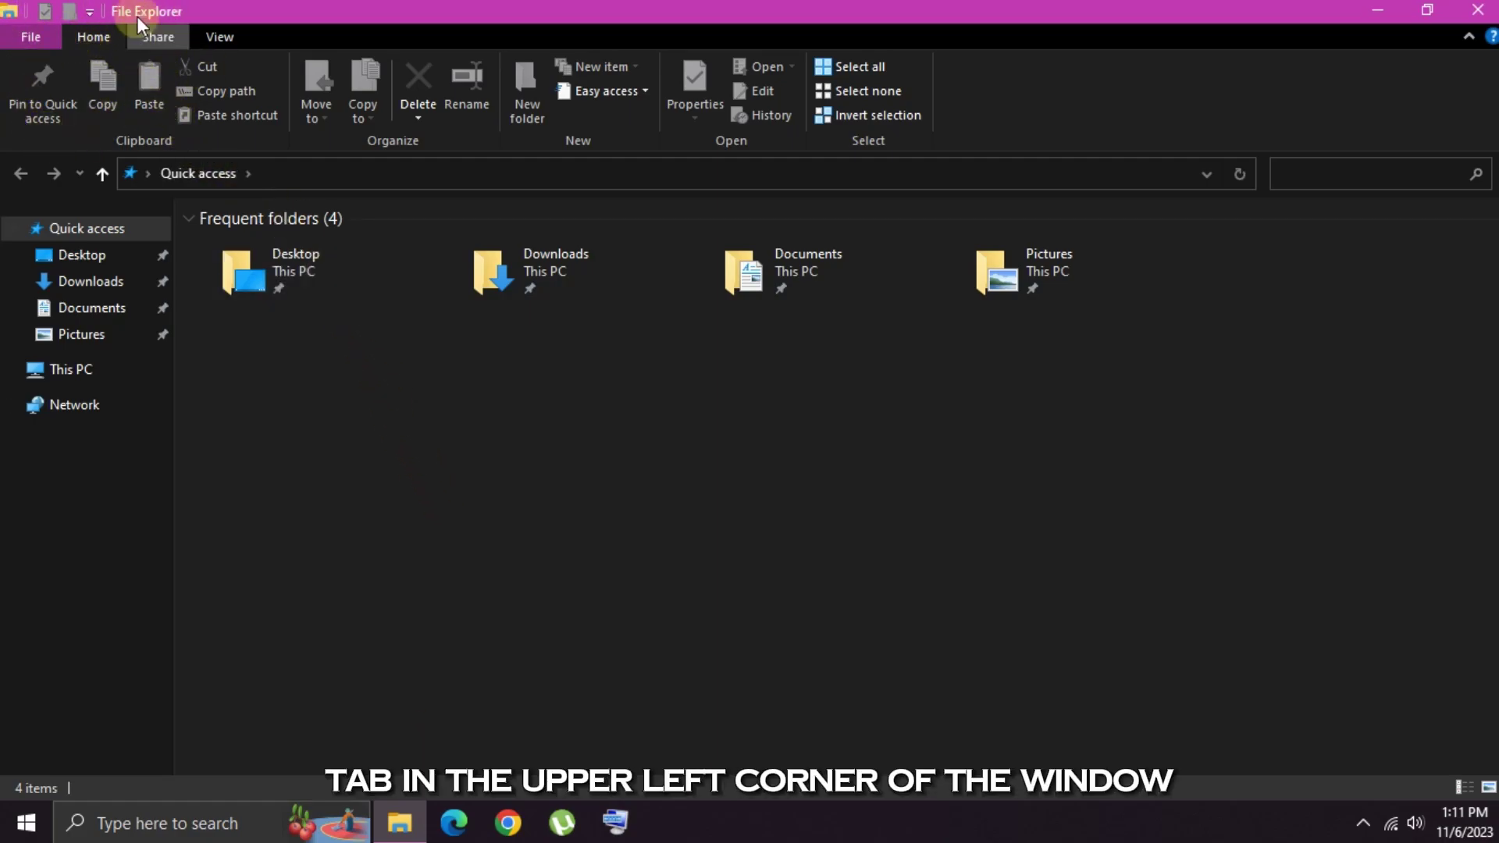
{"action": "left_click", "coordinate": [227, 36]}
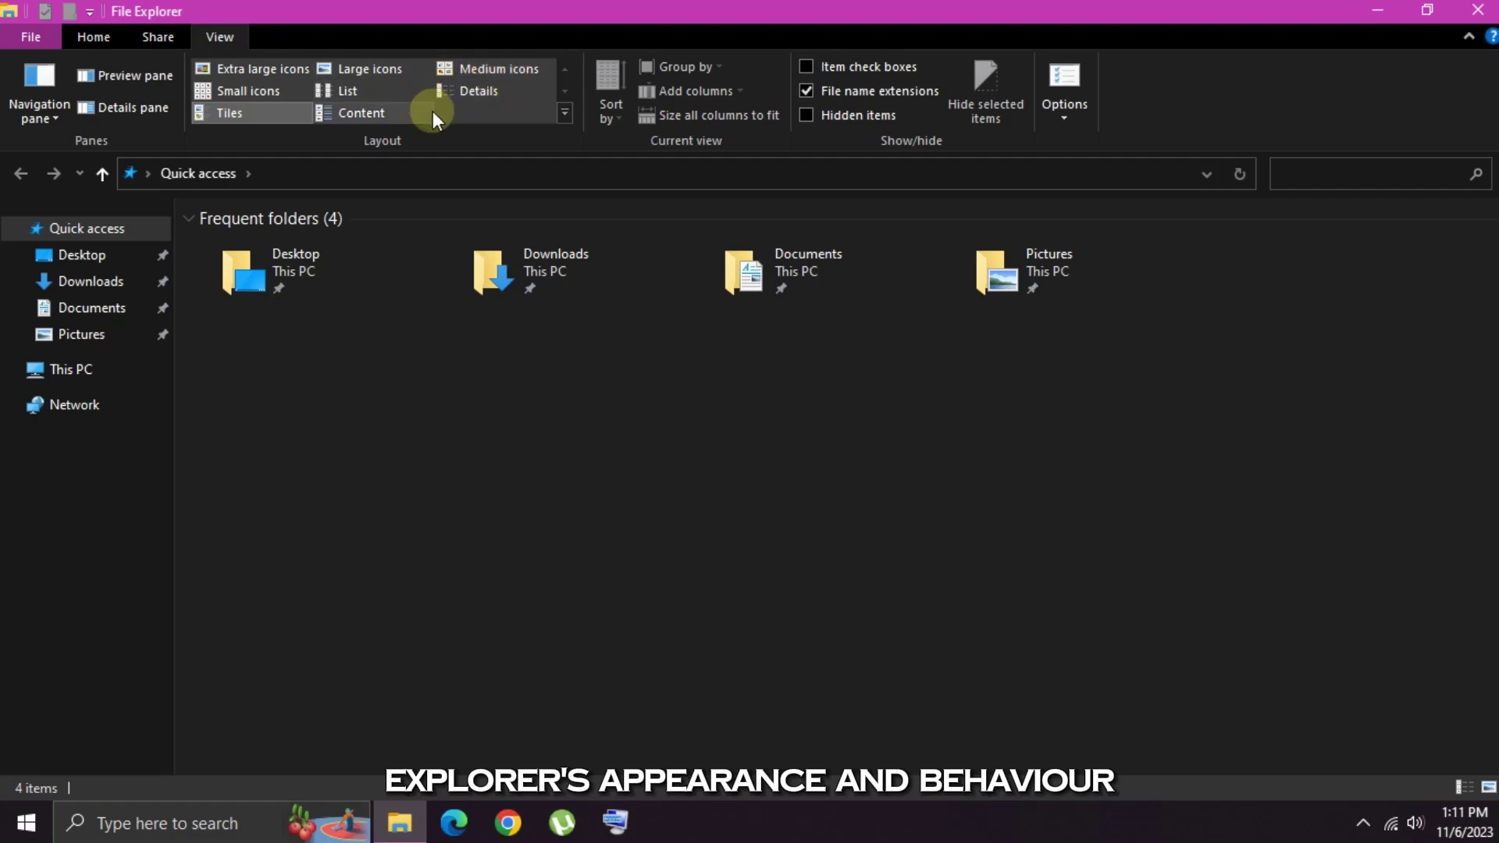
{"action": "left_click", "coordinate": [1063, 90]}
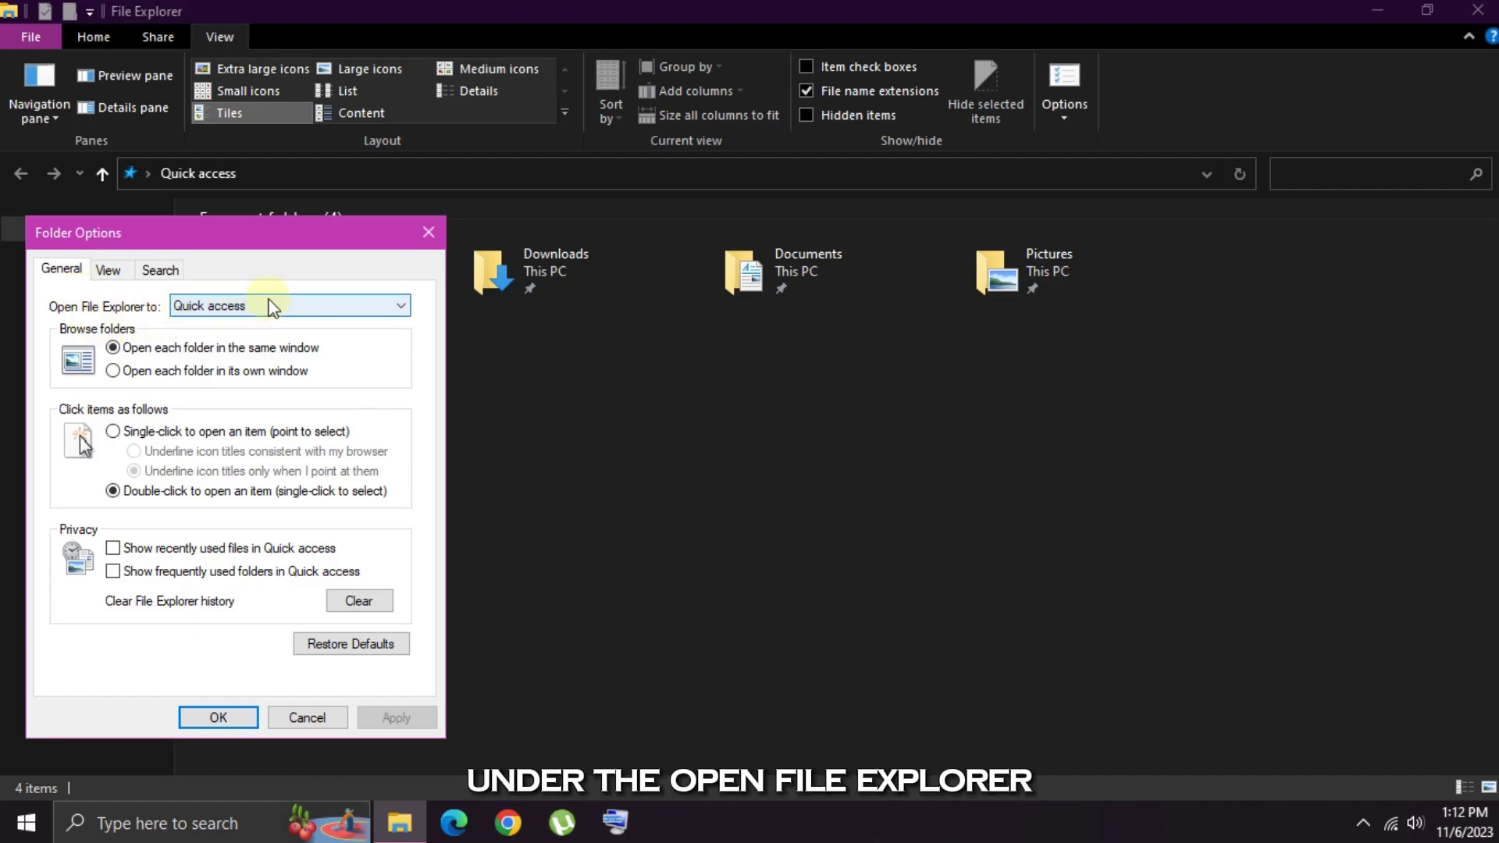
{"action": "left_click", "coordinate": [245, 310]}
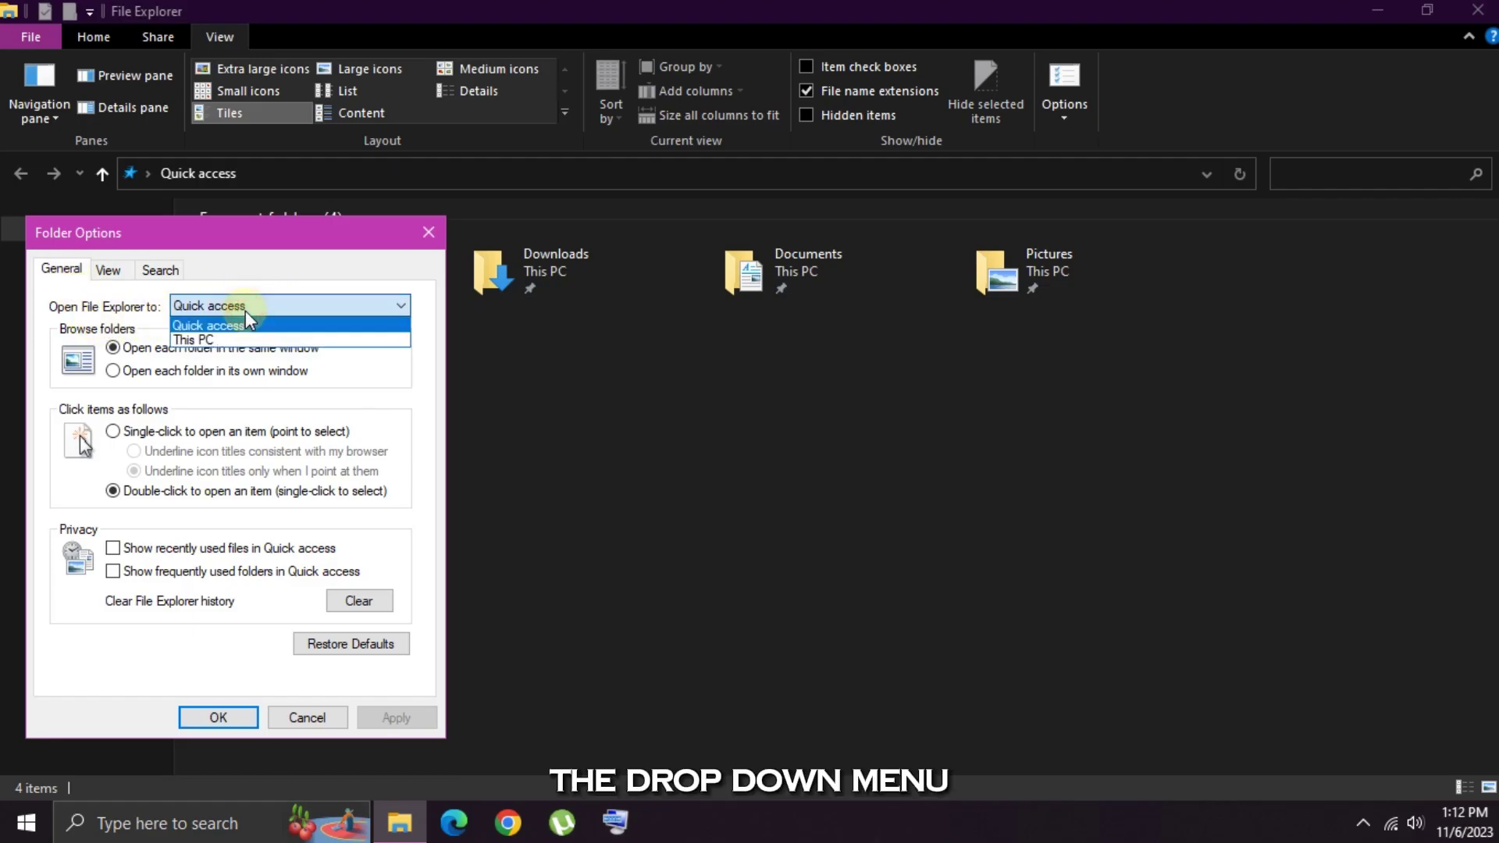
{"action": "left_click", "coordinate": [242, 341]}
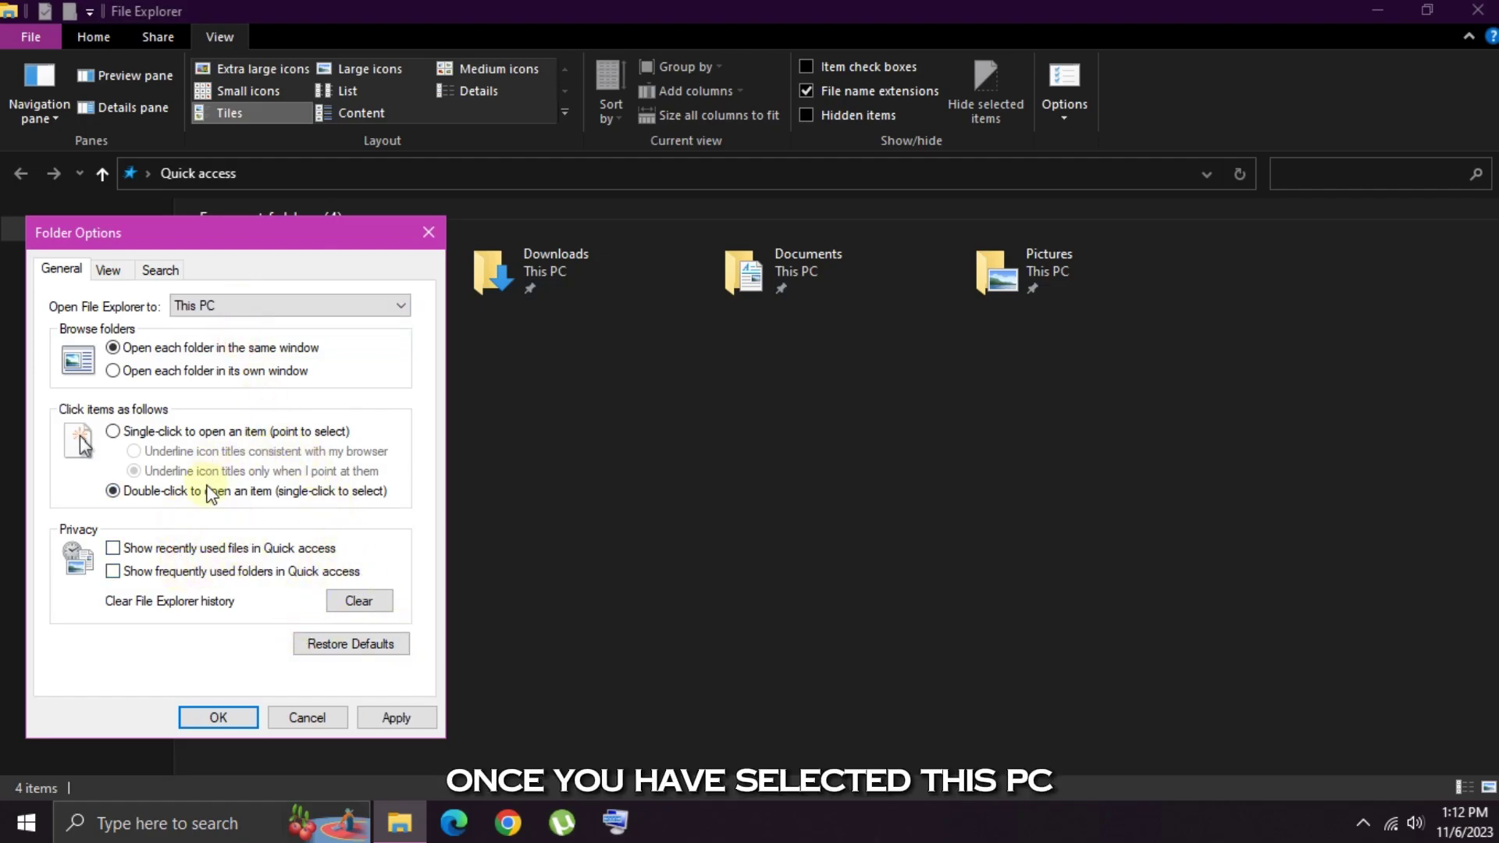
{"action": "left_click", "coordinate": [392, 717]}
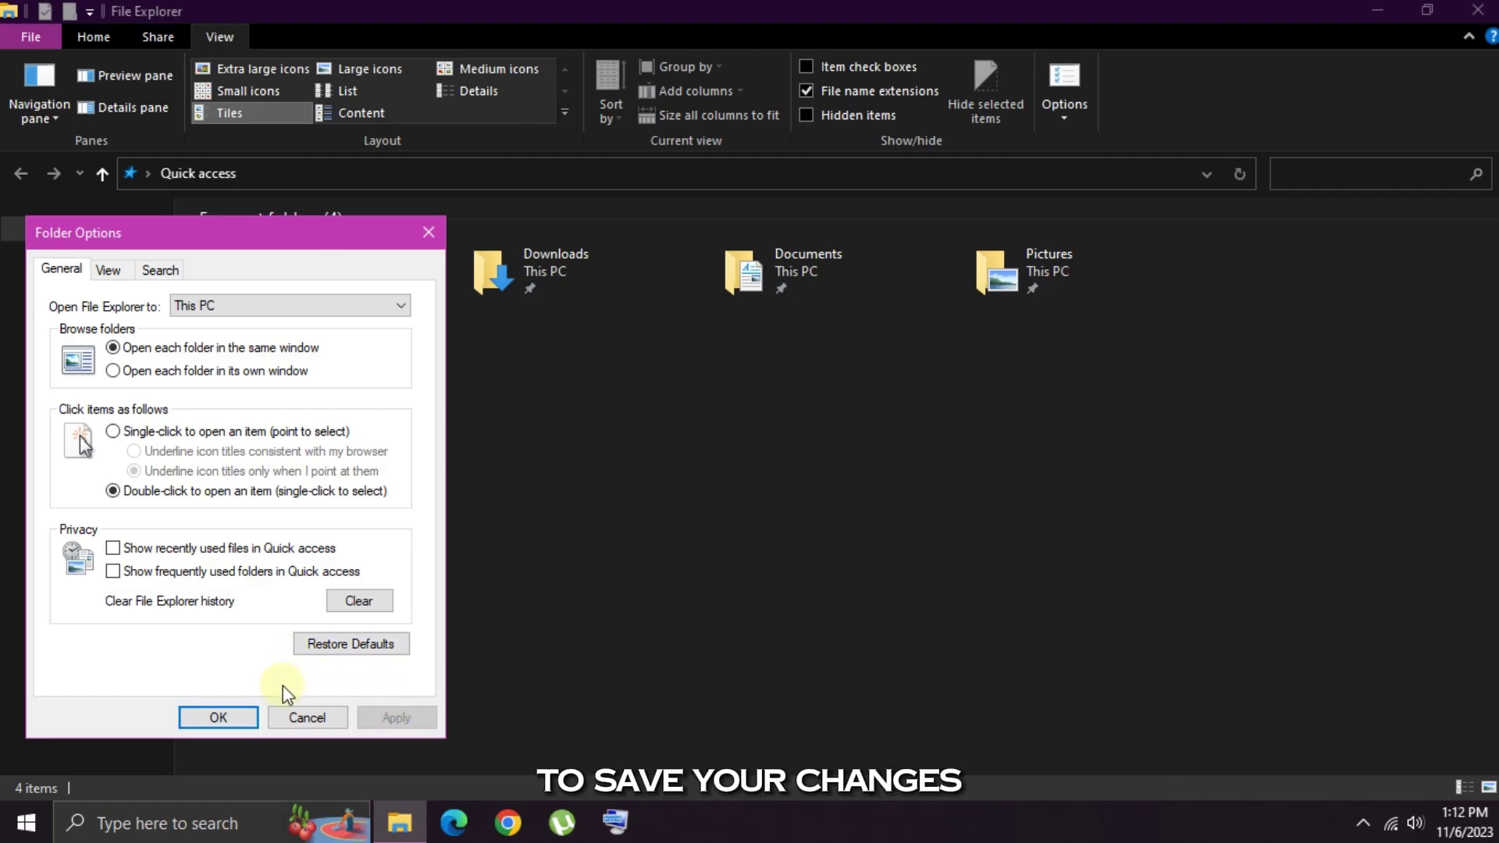
- Confirm the Folder Options and reopen File Explorer to check its new start folder, closing it again
{"action": "left_click", "coordinate": [218, 718]}
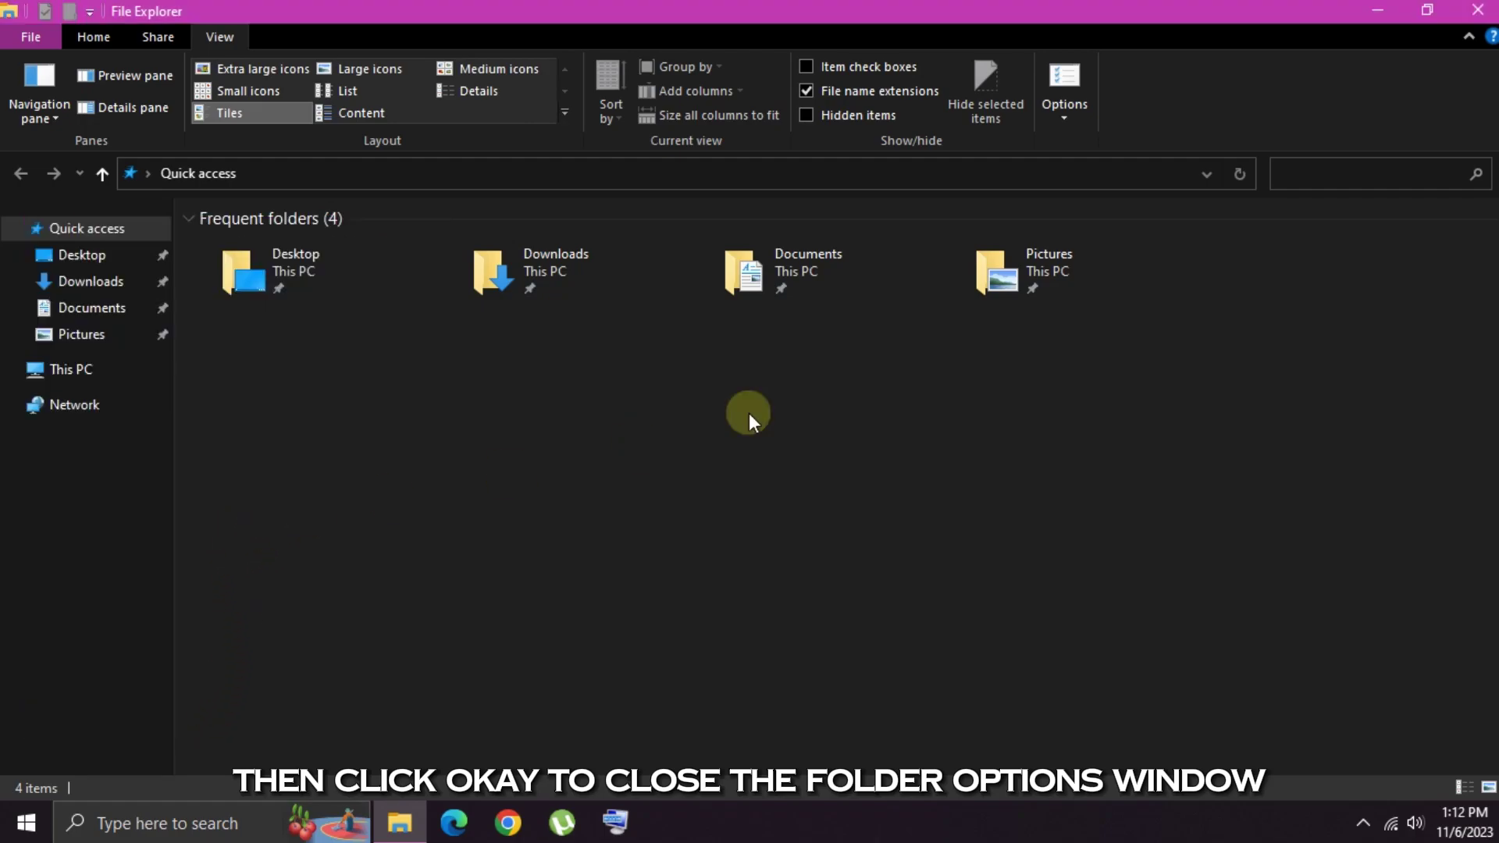
{"action": "left_click", "coordinate": [1482, 8]}
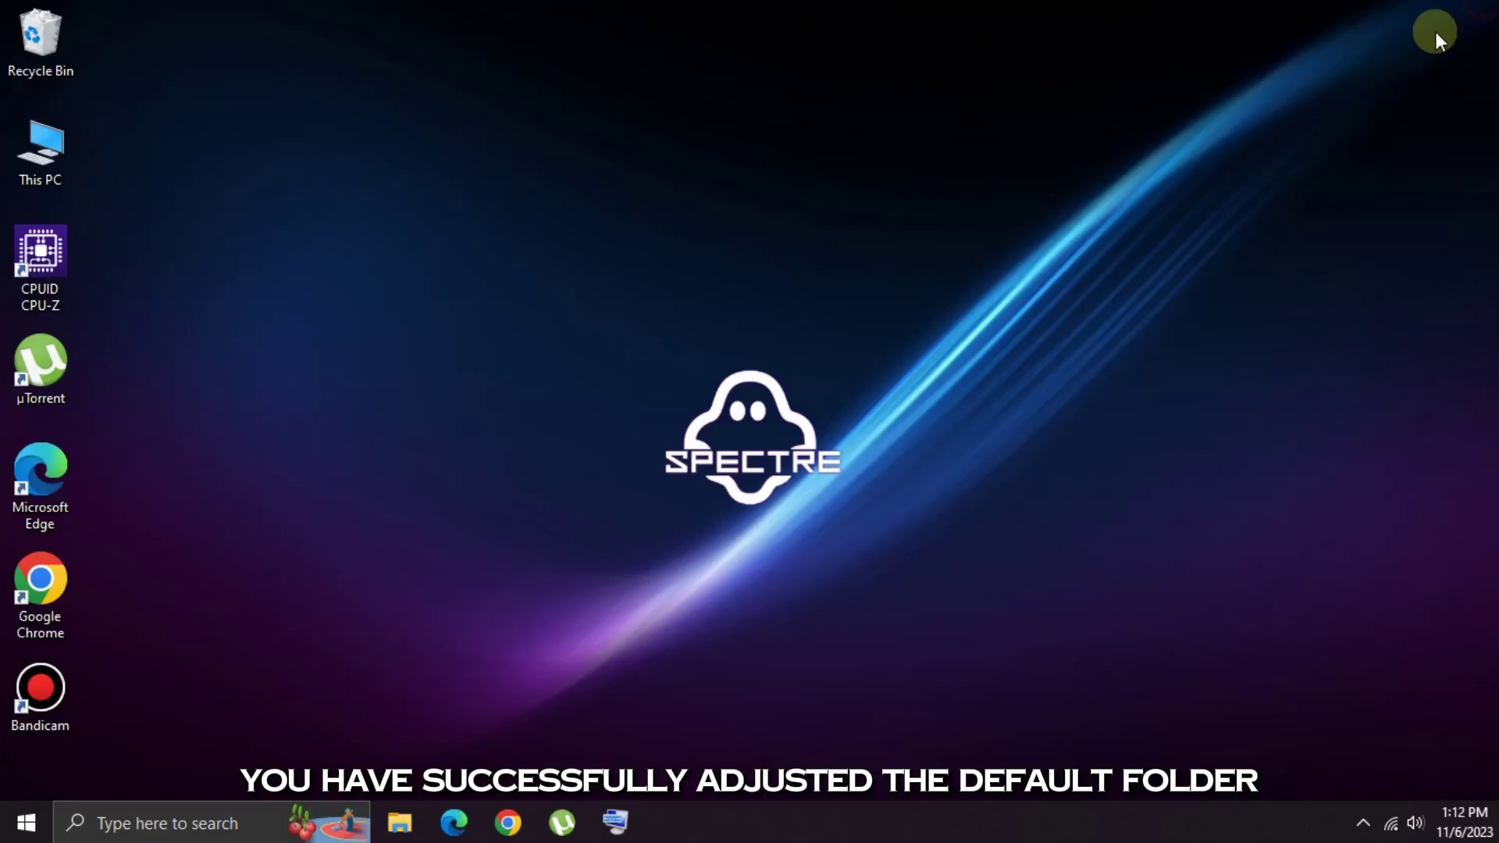
{"action": "left_click", "coordinate": [399, 830]}
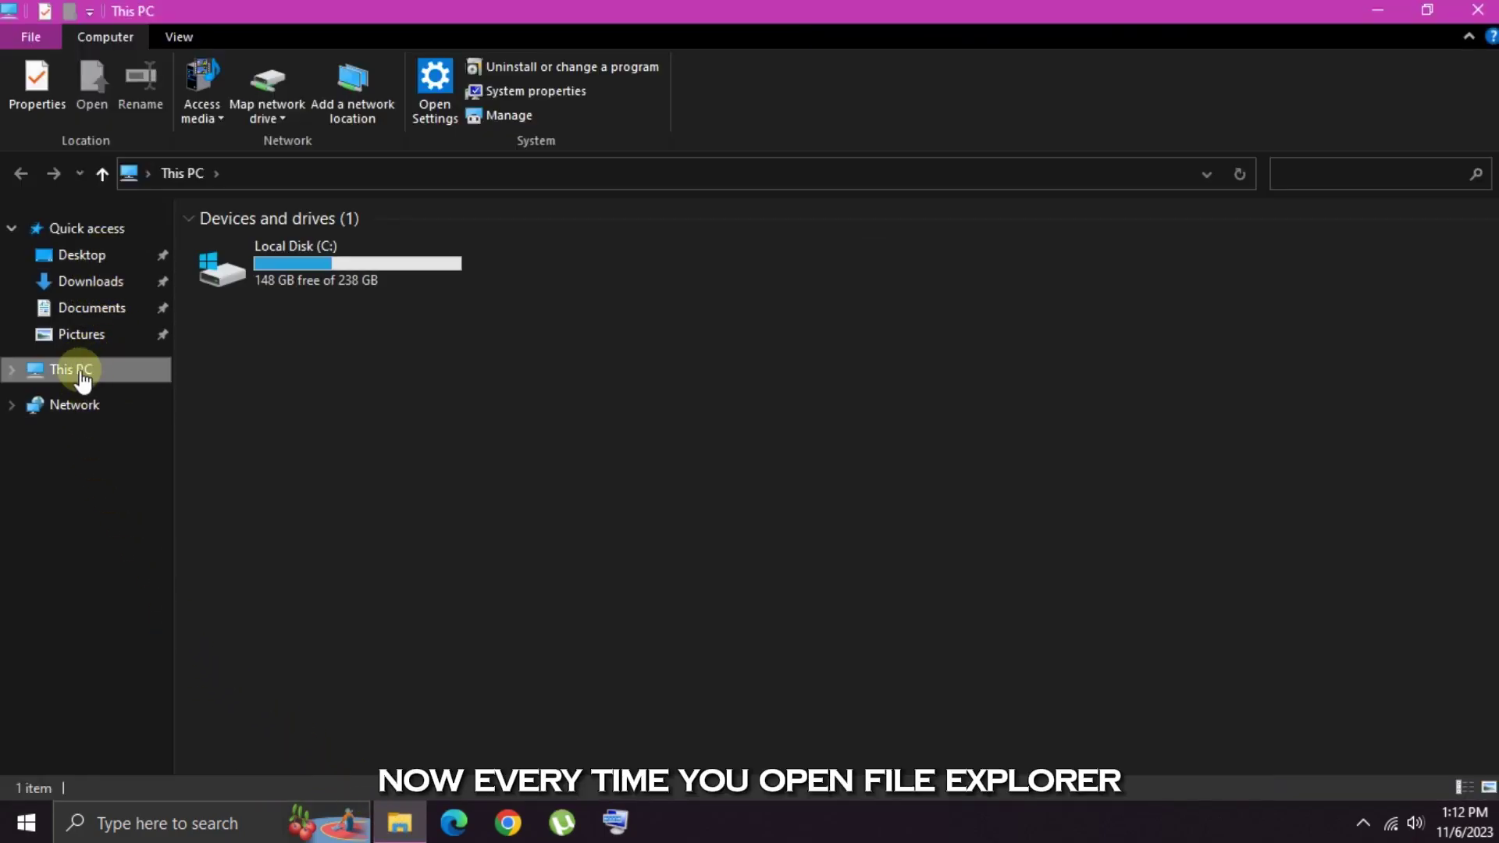
{"action": "left_click", "coordinate": [1478, 9]}
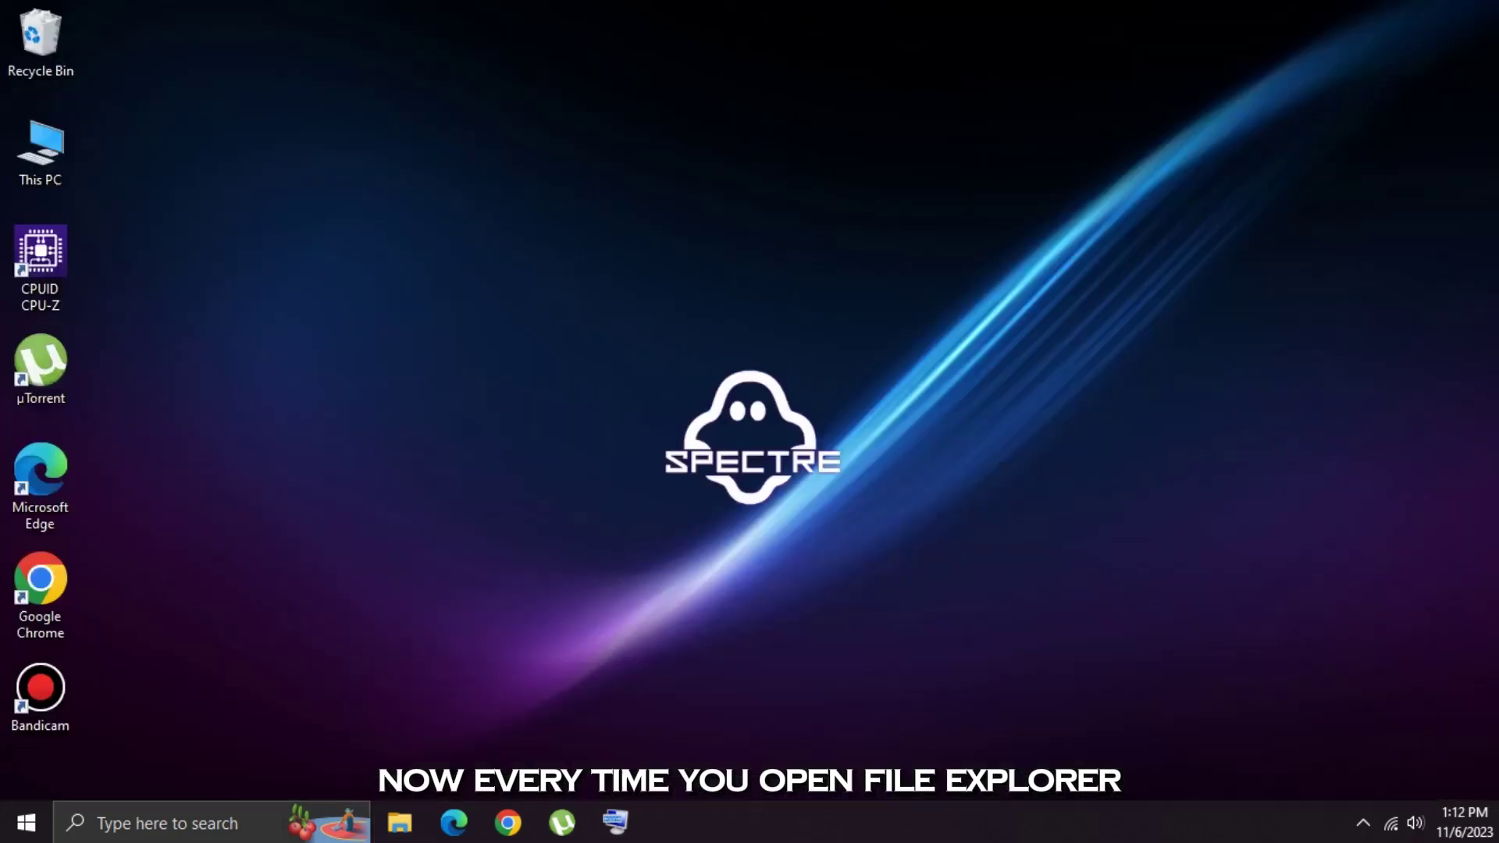
- Set File Explorer to open to Quick access in Folder Options, apply the change, and reopen File Explorer to check it
{"action": "left_click", "coordinate": [387, 827]}
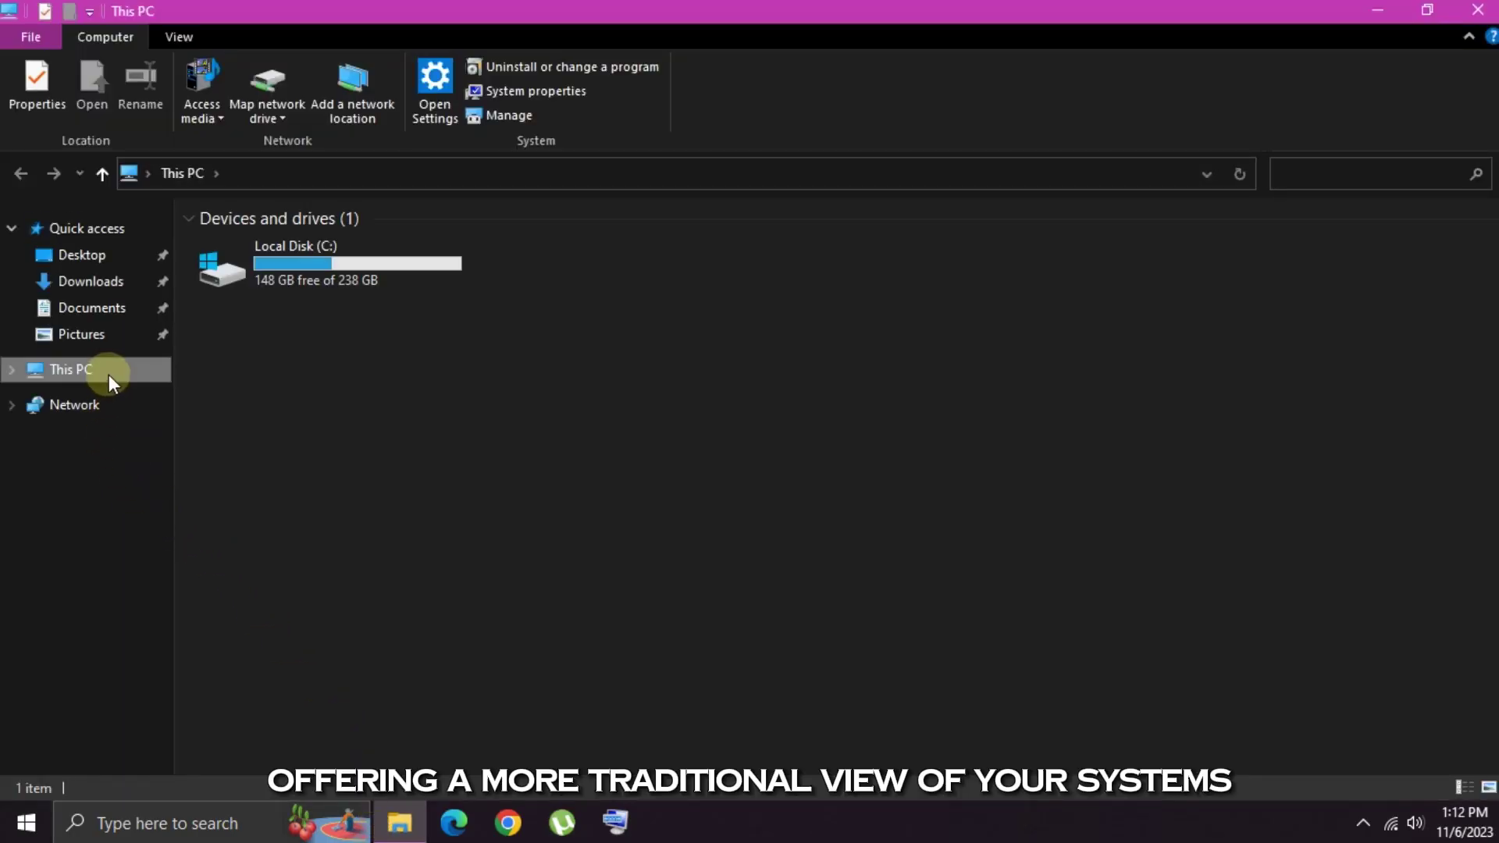
{"action": "left_click", "coordinate": [175, 36]}
{"action": "left_click", "coordinate": [1070, 82]}
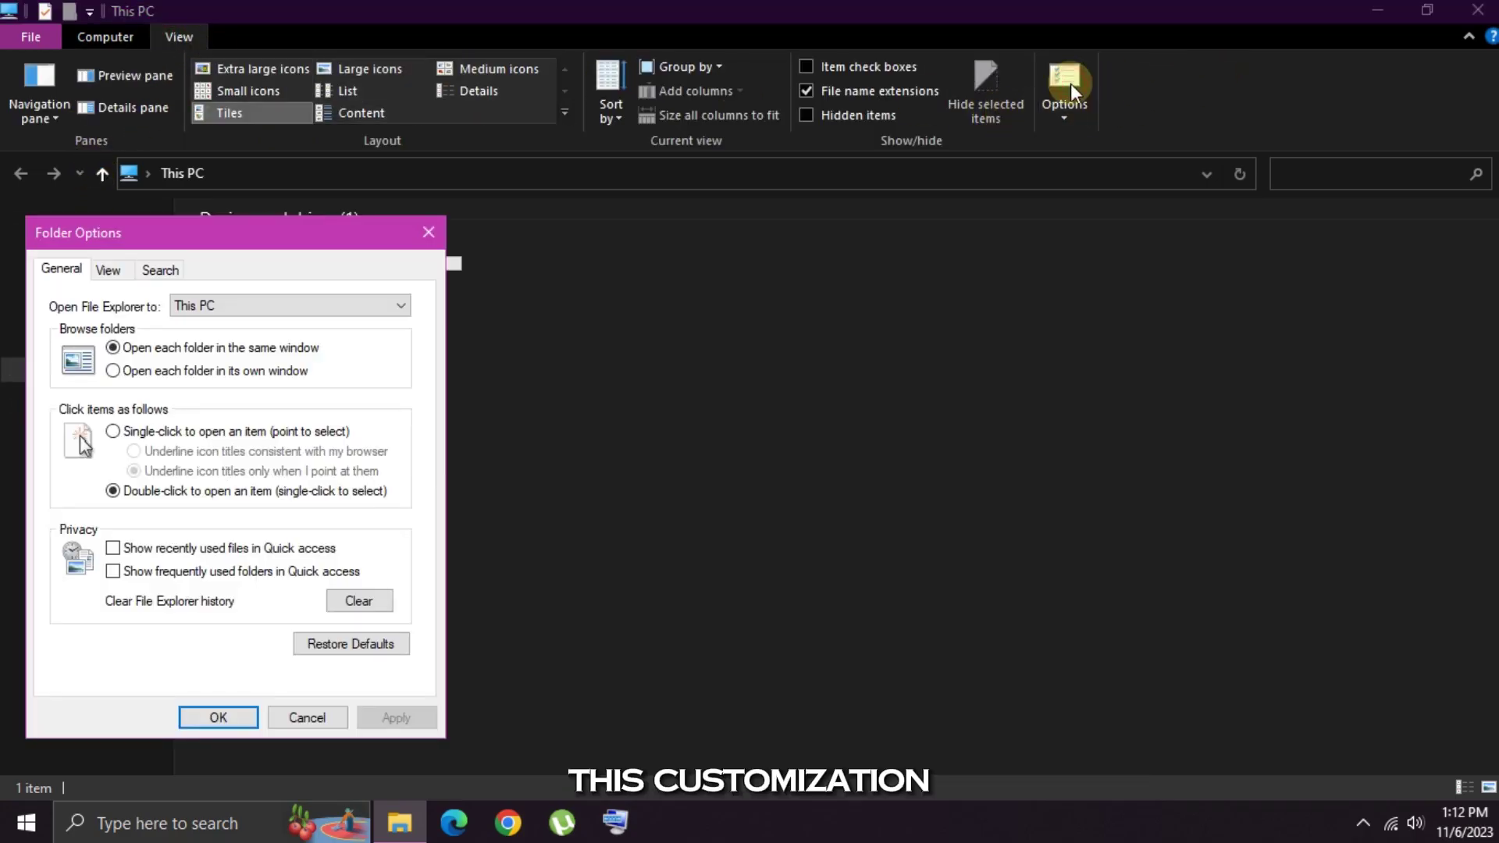
{"action": "left_click", "coordinate": [202, 305]}
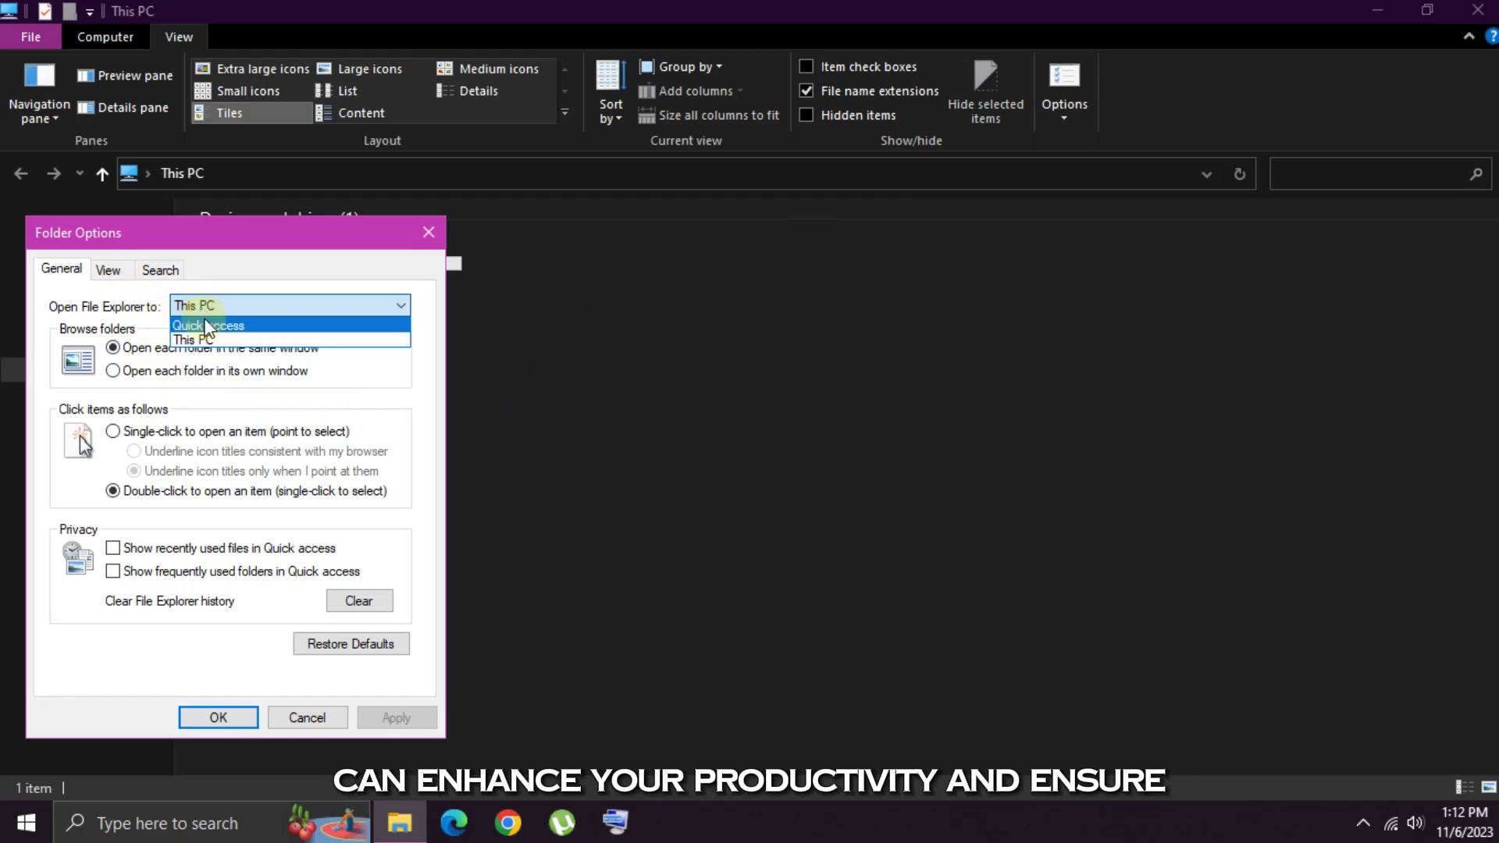
{"action": "left_click", "coordinate": [207, 326]}
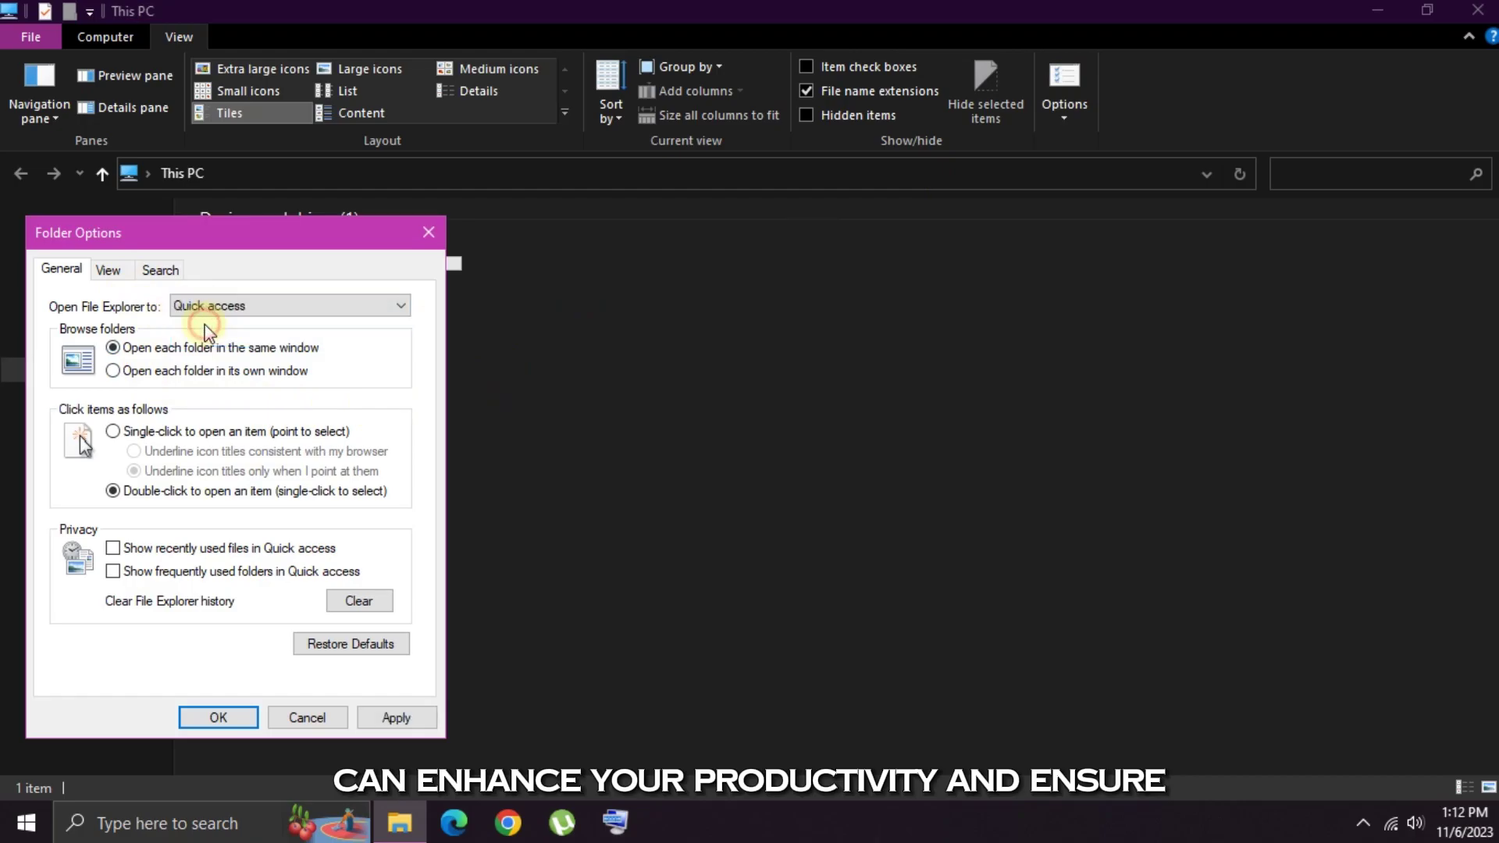
{"action": "left_click", "coordinate": [396, 718]}
{"action": "left_click", "coordinate": [218, 717]}
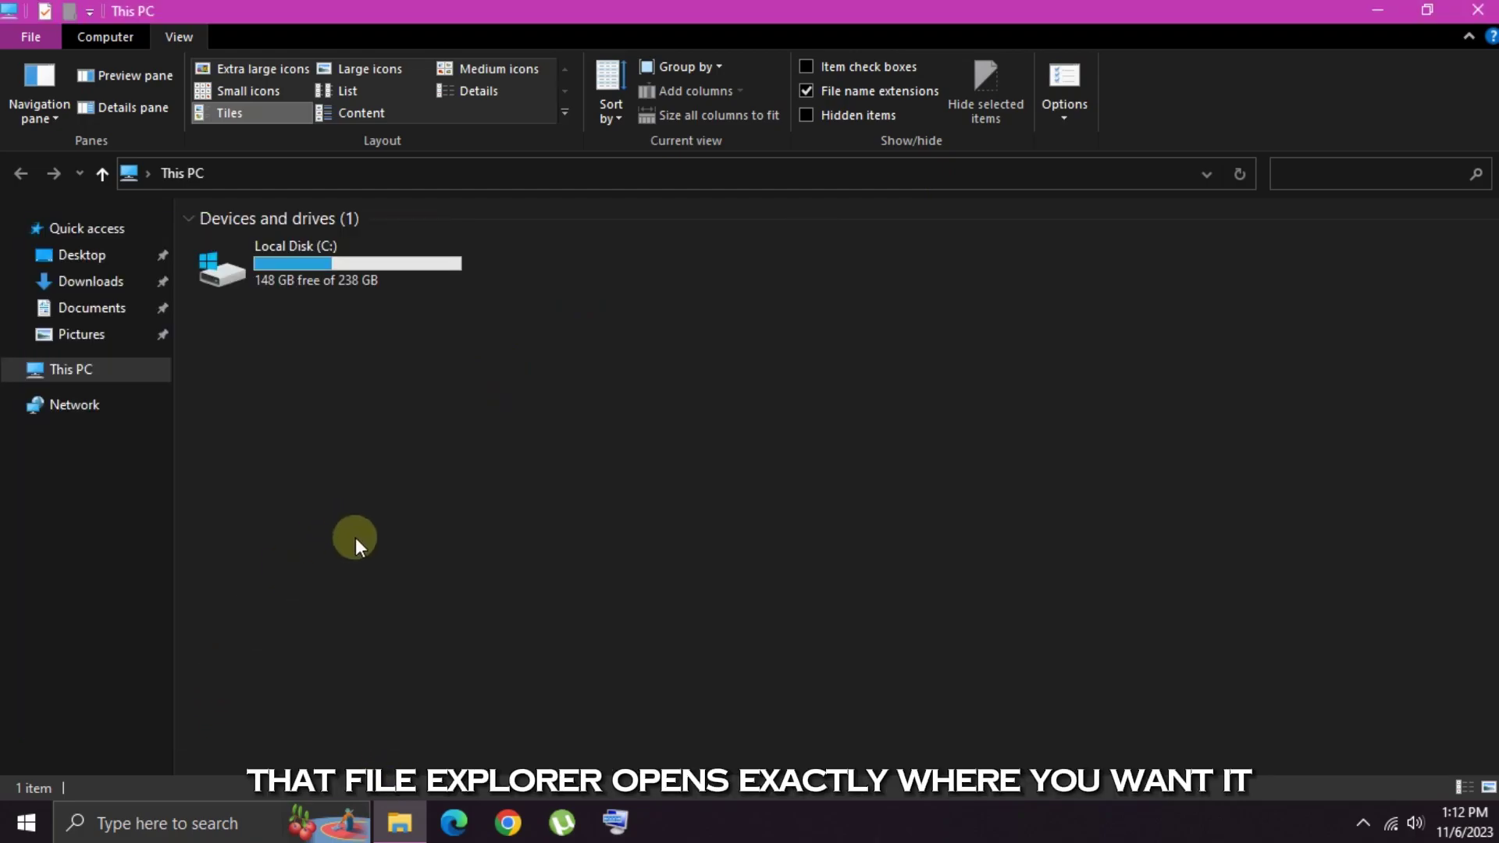
{"action": "left_click", "coordinate": [1478, 9]}
{"action": "left_click", "coordinate": [405, 823]}
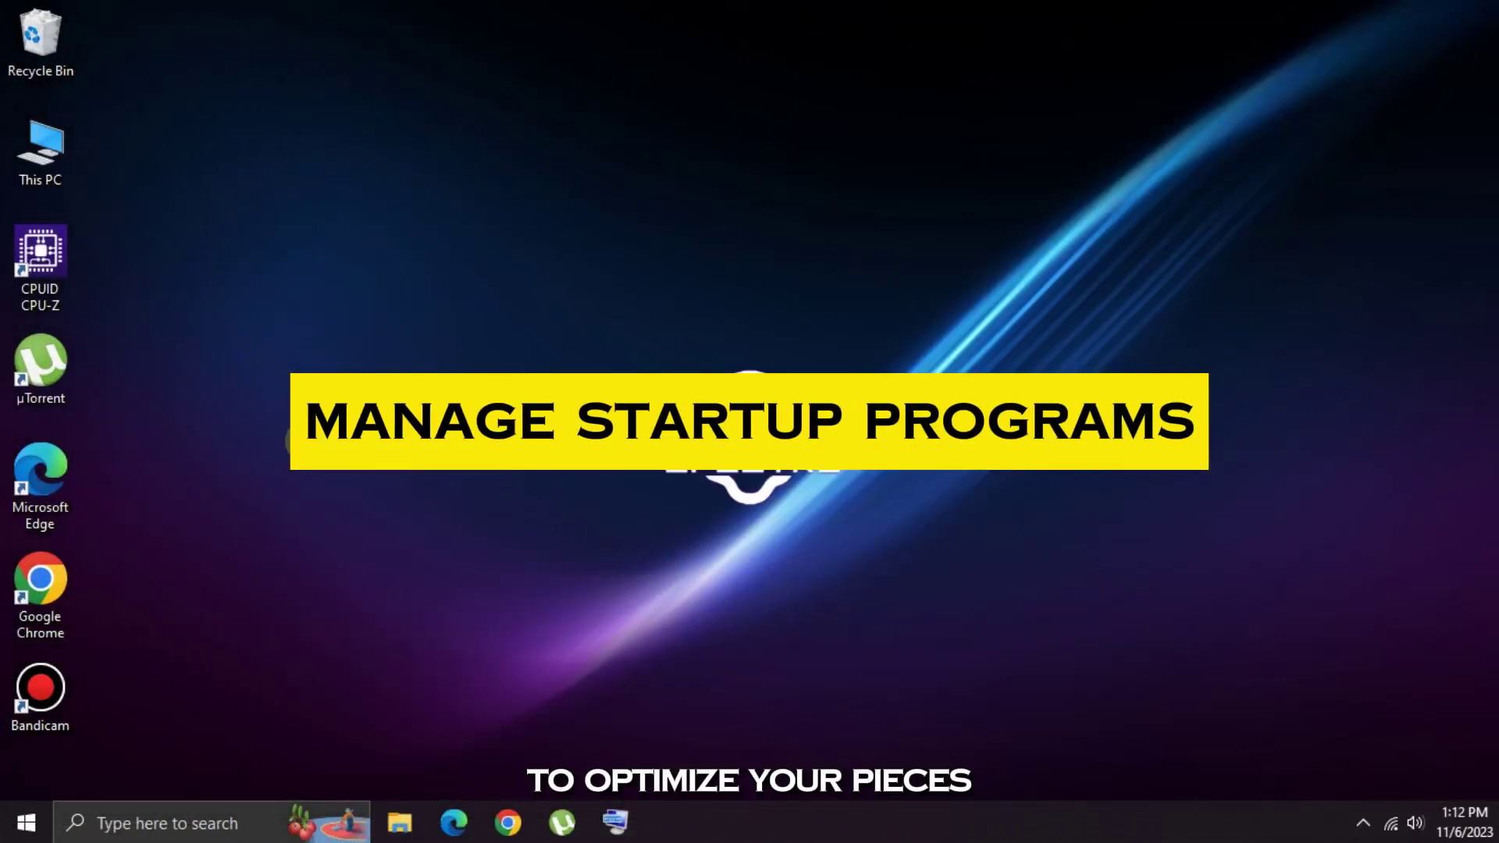
{"action": "left_click", "coordinate": [1364, 824]}
{"action": "left_click", "coordinate": [1362, 833]}
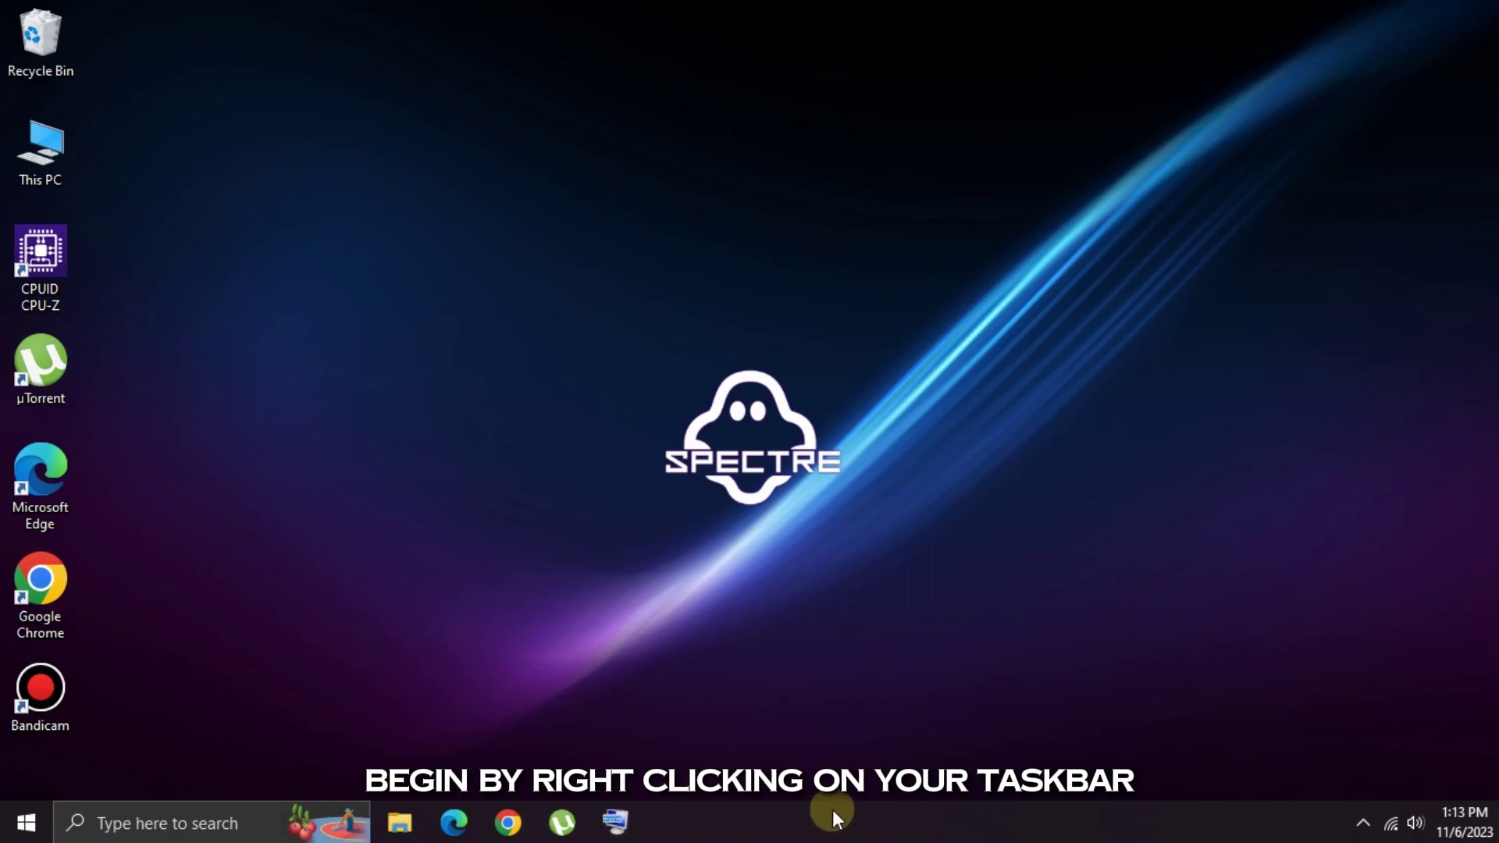
- Open Task Manager in its detailed view and display the list of startup programs
{"action": "right_click", "coordinate": [770, 815]}
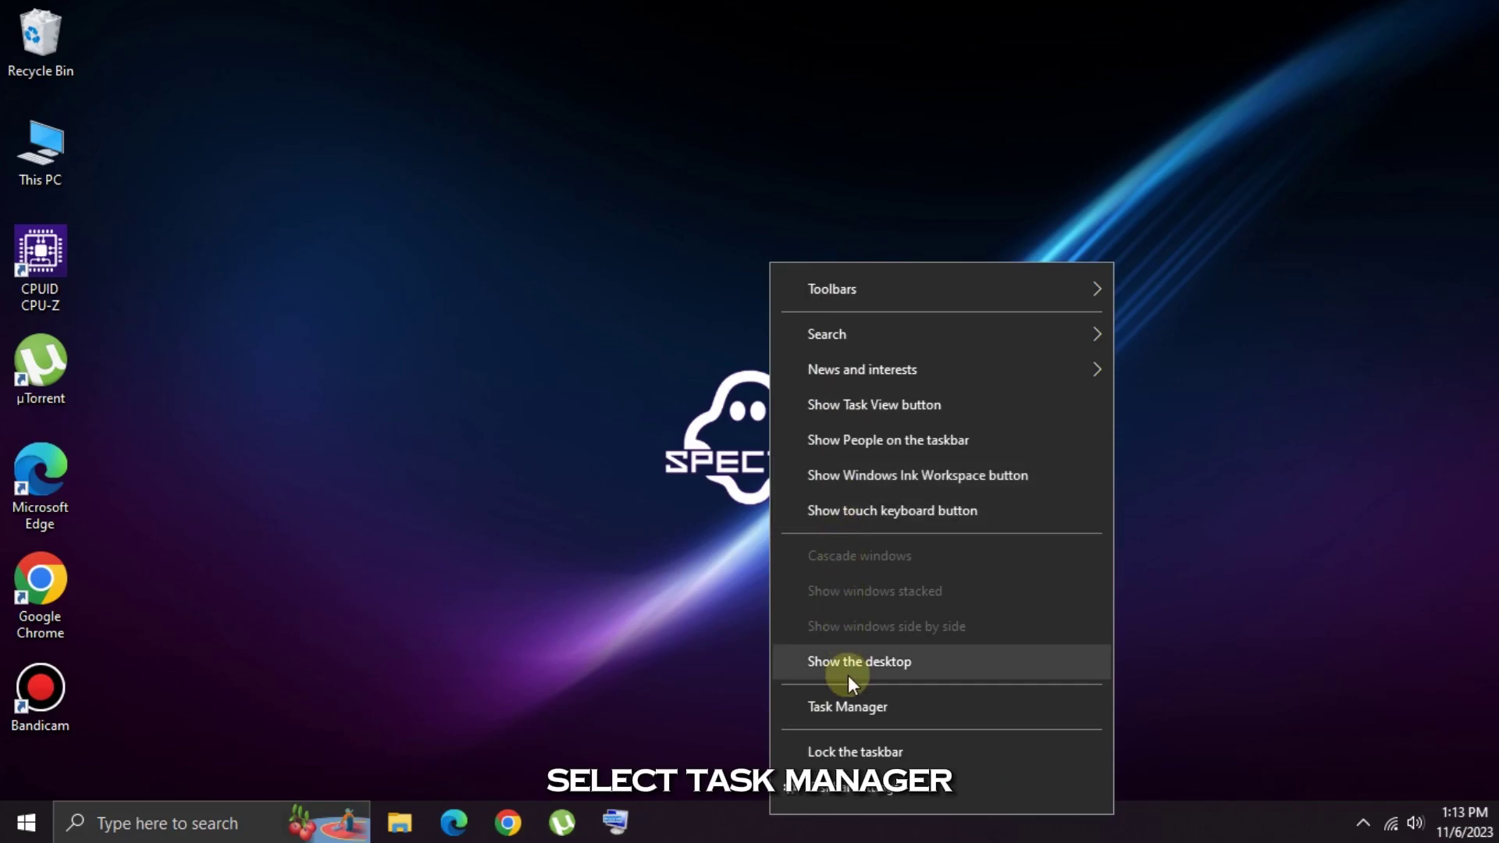
{"action": "left_click", "coordinate": [848, 711]}
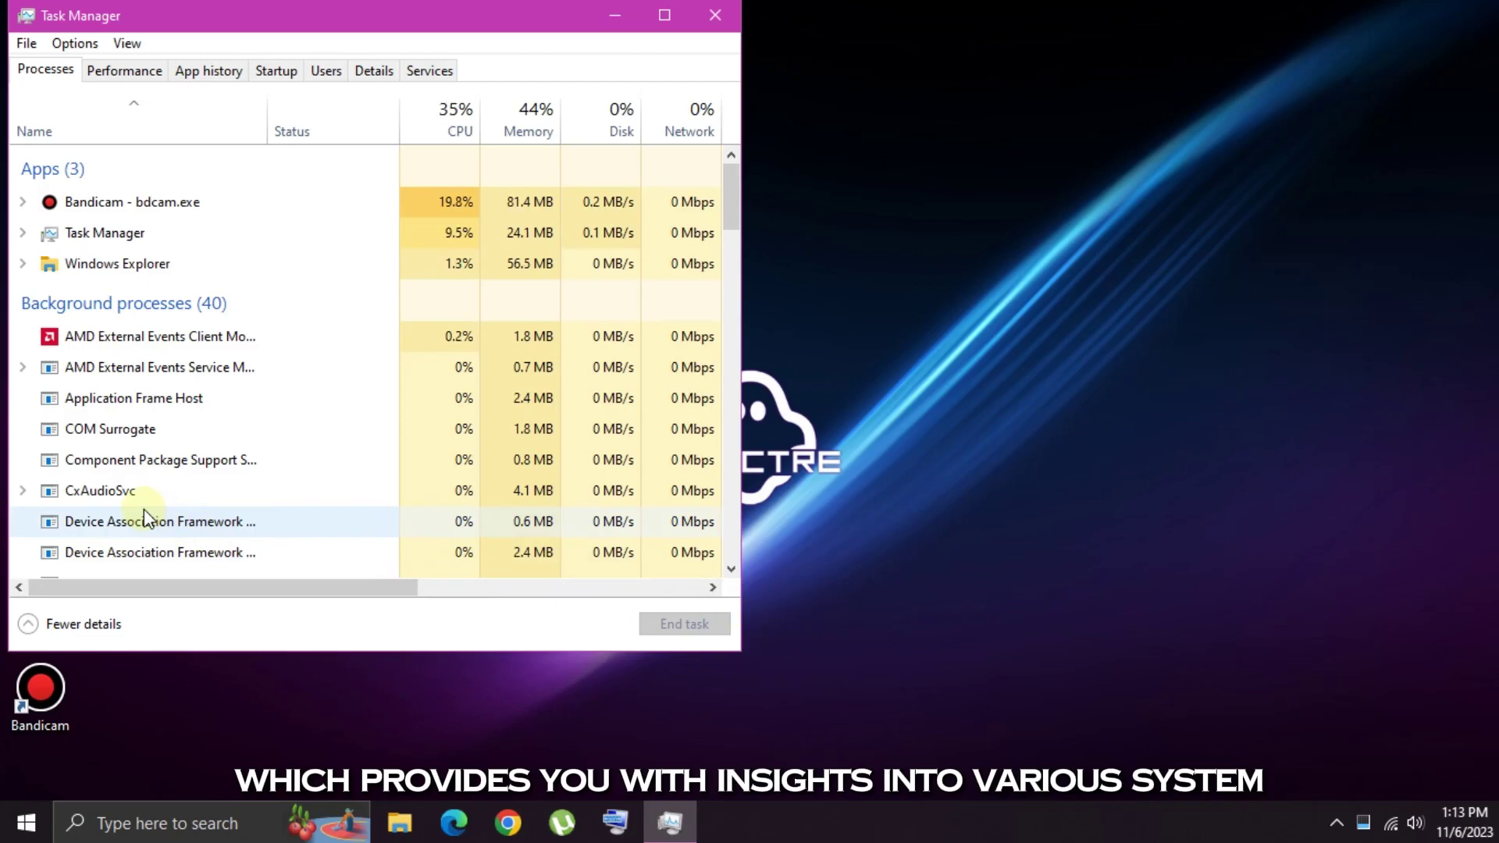
{"action": "left_click", "coordinate": [28, 624]}
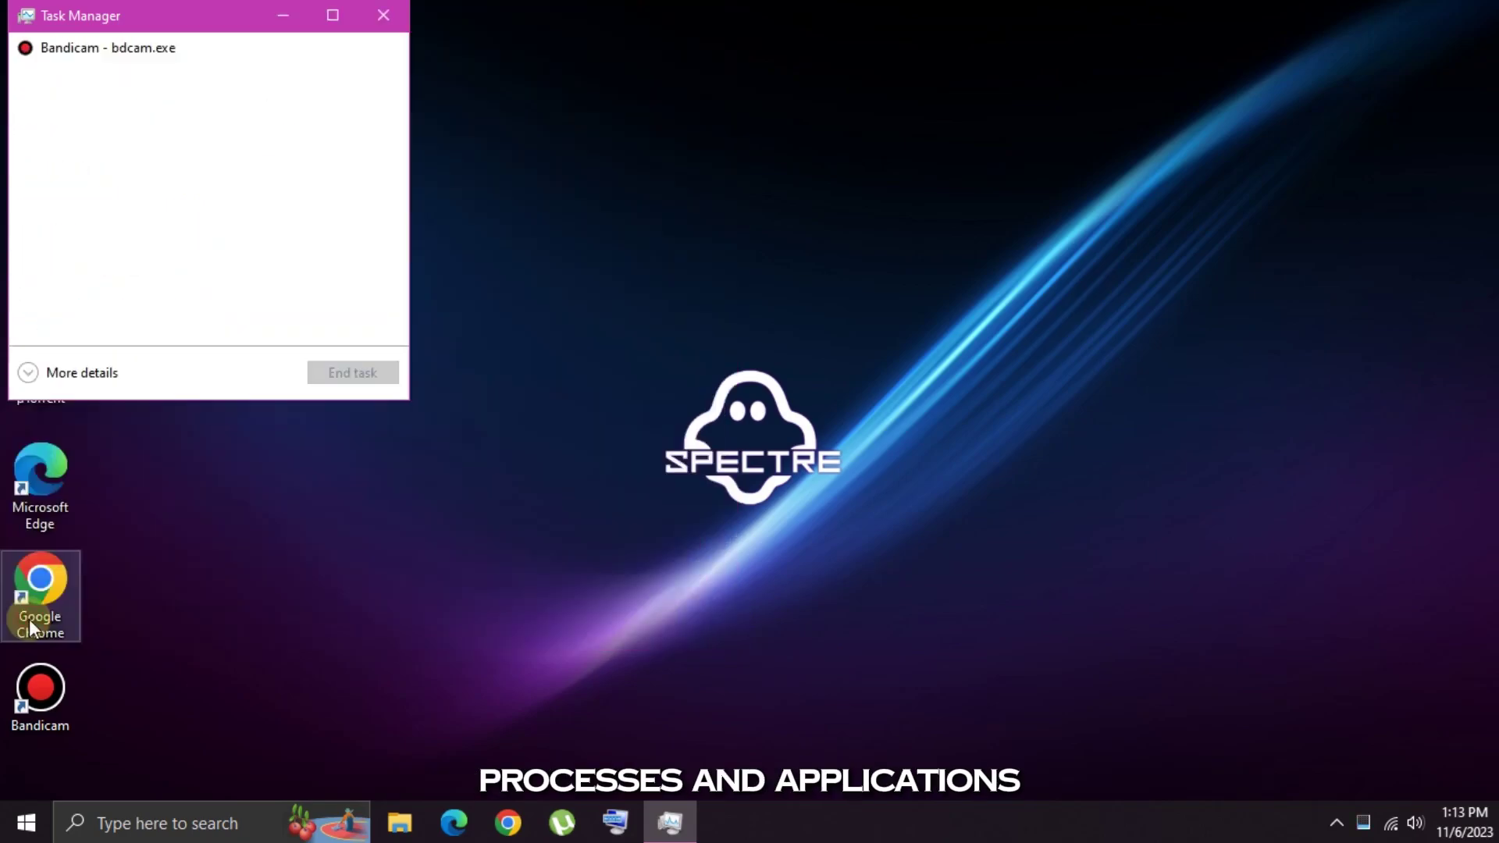
{"action": "left_click", "coordinate": [29, 373]}
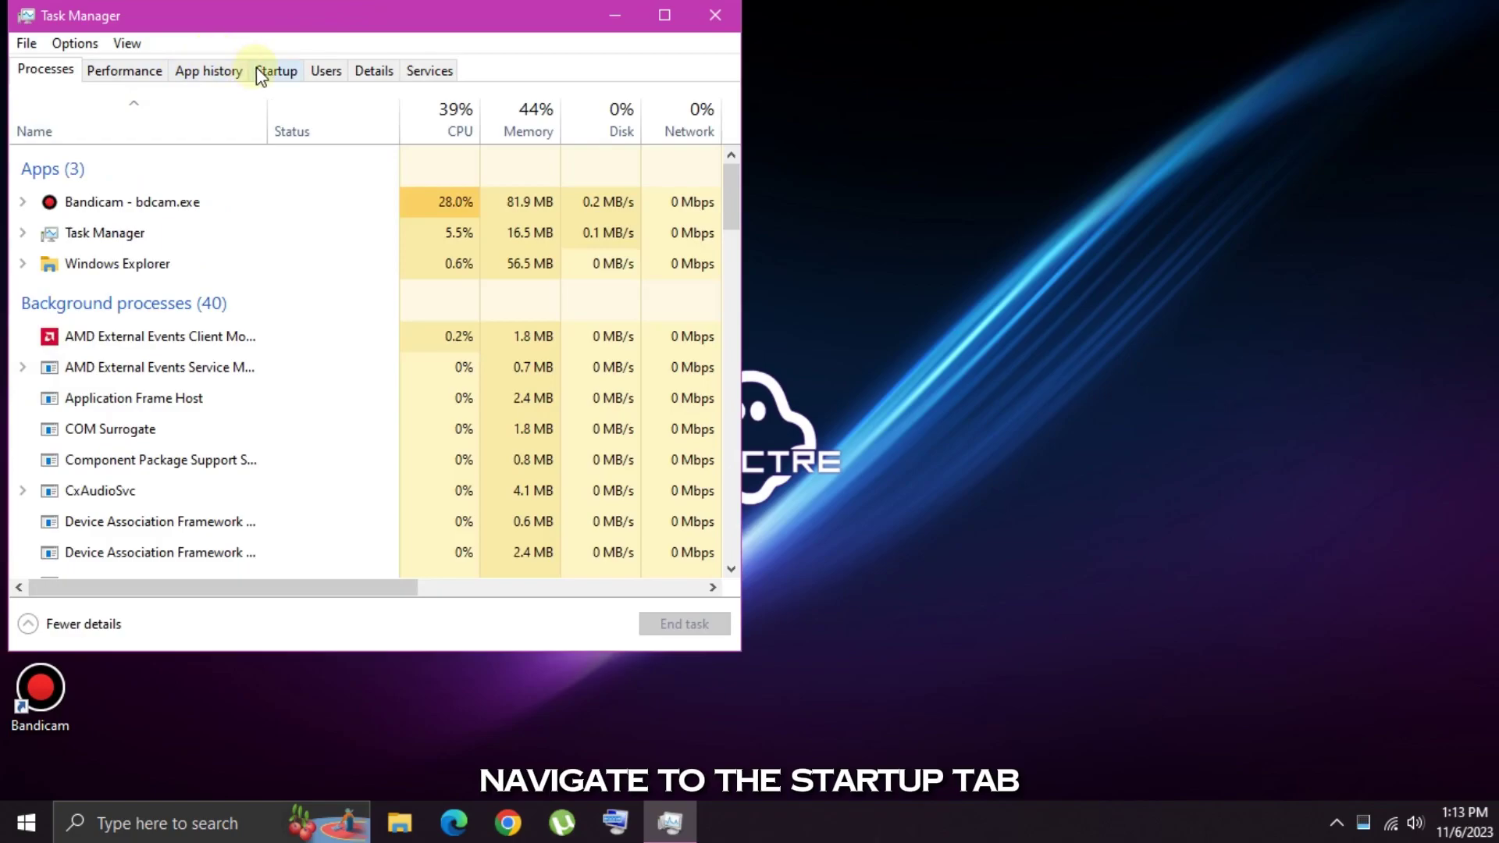
{"action": "left_click", "coordinate": [260, 71]}
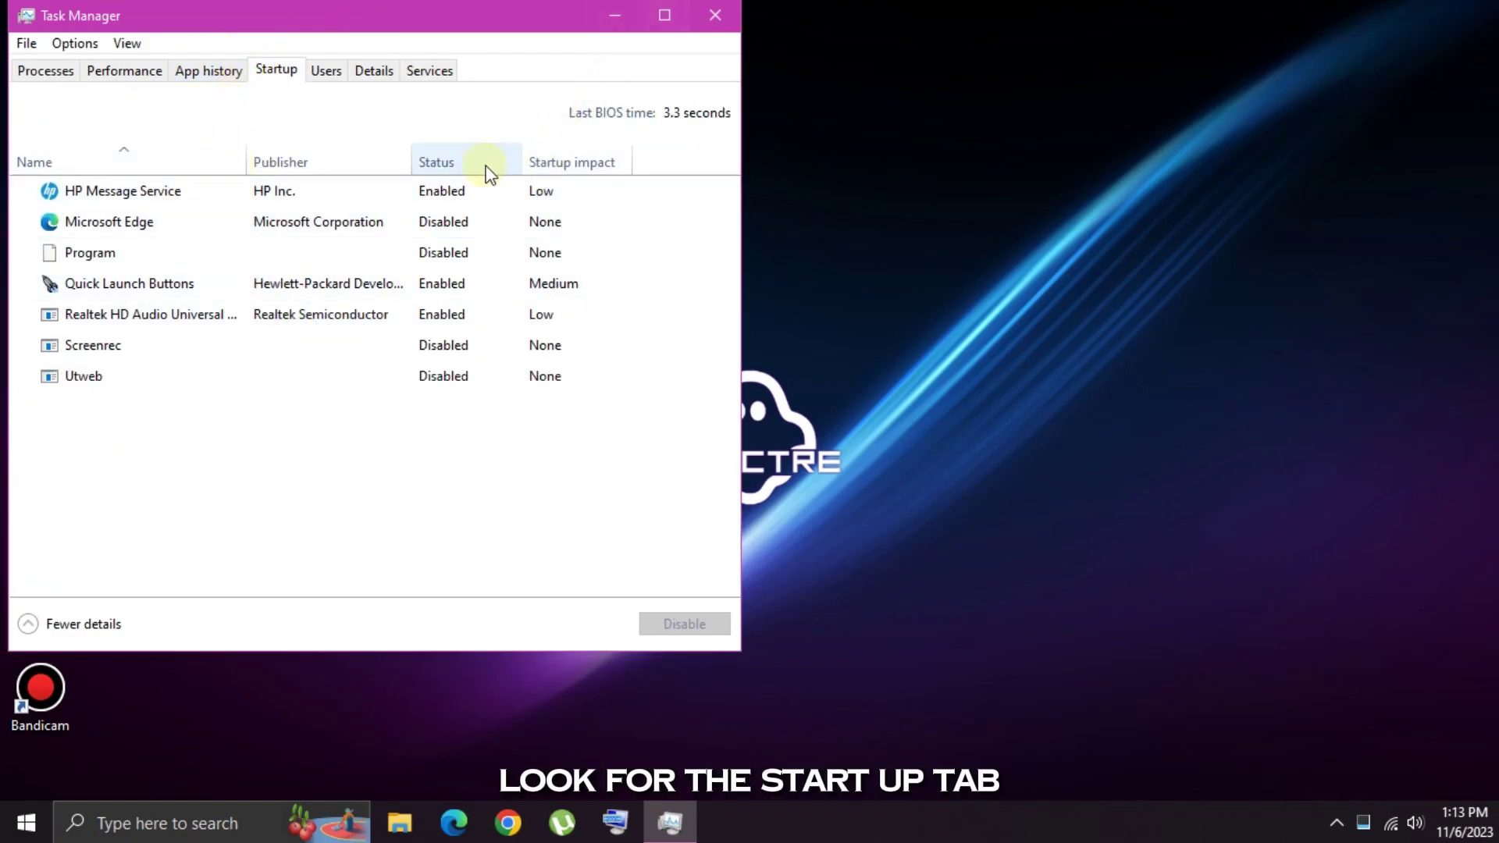
- Enable Microsoft Edge, Program, Screenrec and Utweb in the list of startup programs
{"action": "left_click", "coordinate": [438, 228]}
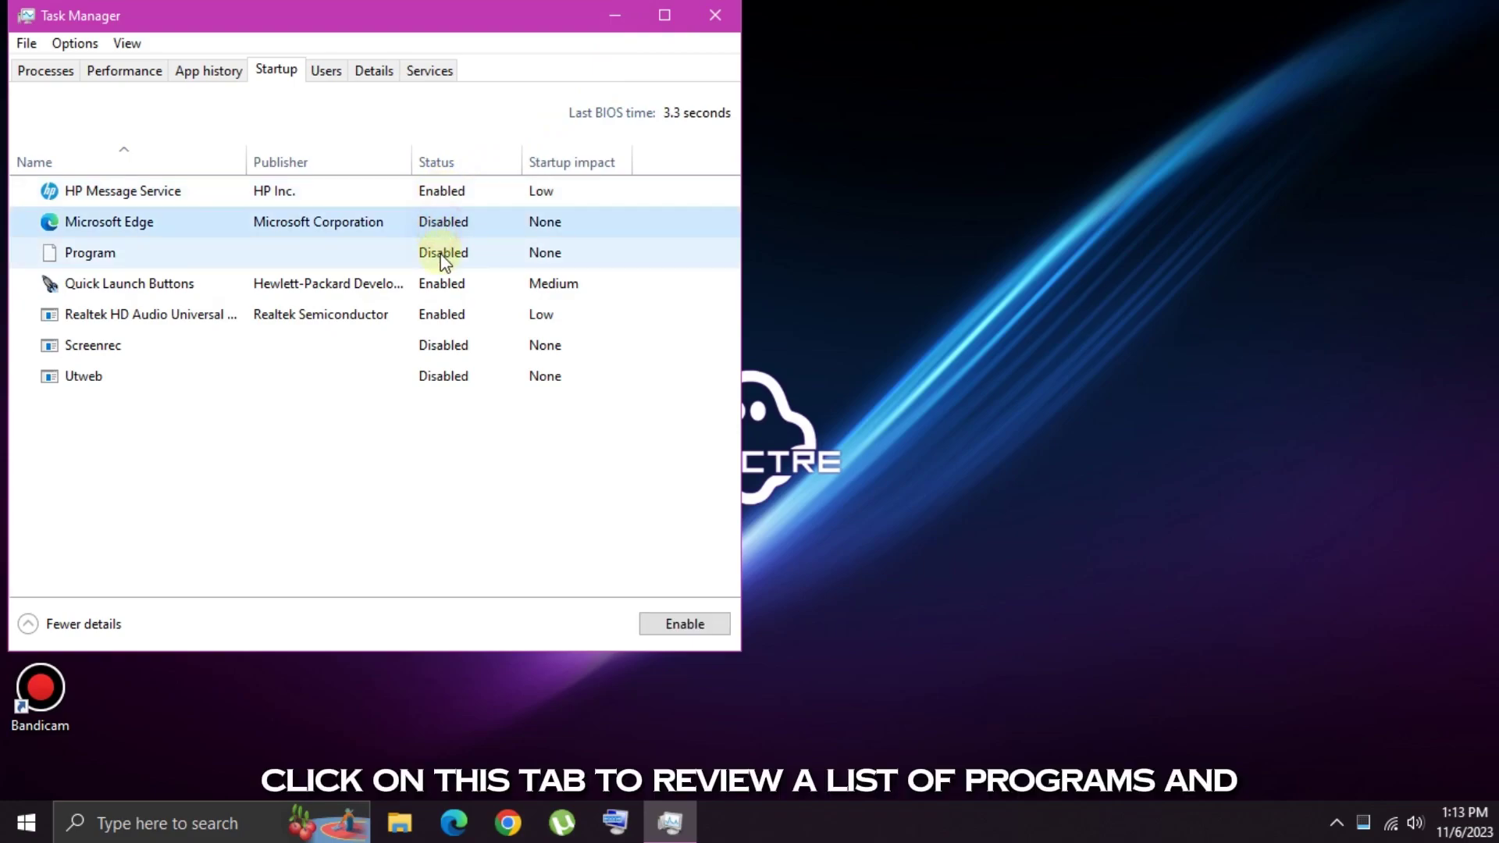
{"action": "right_click", "coordinate": [442, 226]}
{"action": "left_click", "coordinate": [470, 238]}
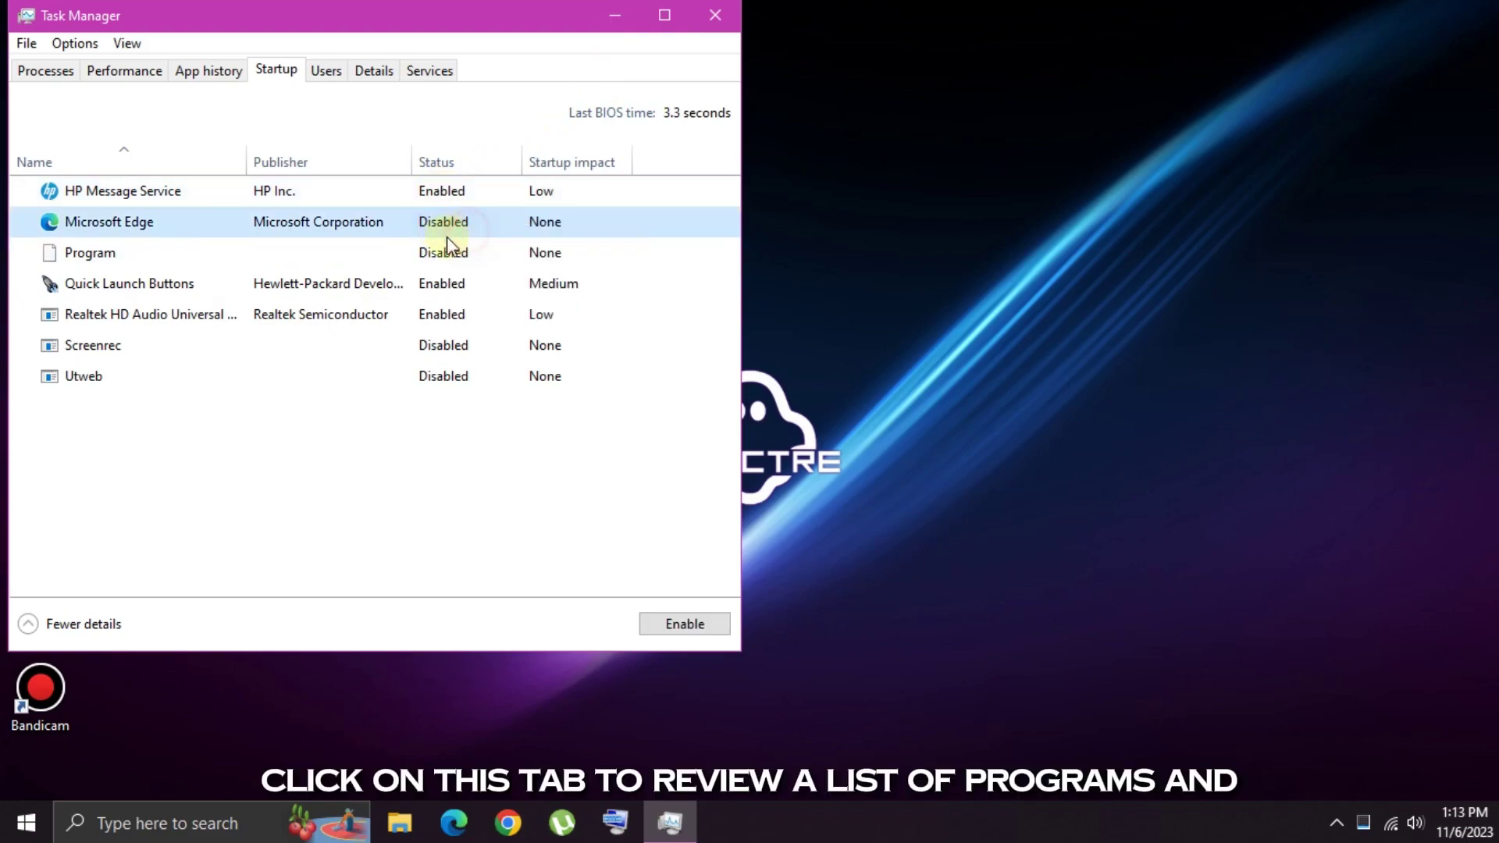
{"action": "right_click", "coordinate": [435, 261]}
{"action": "left_click", "coordinate": [463, 279]}
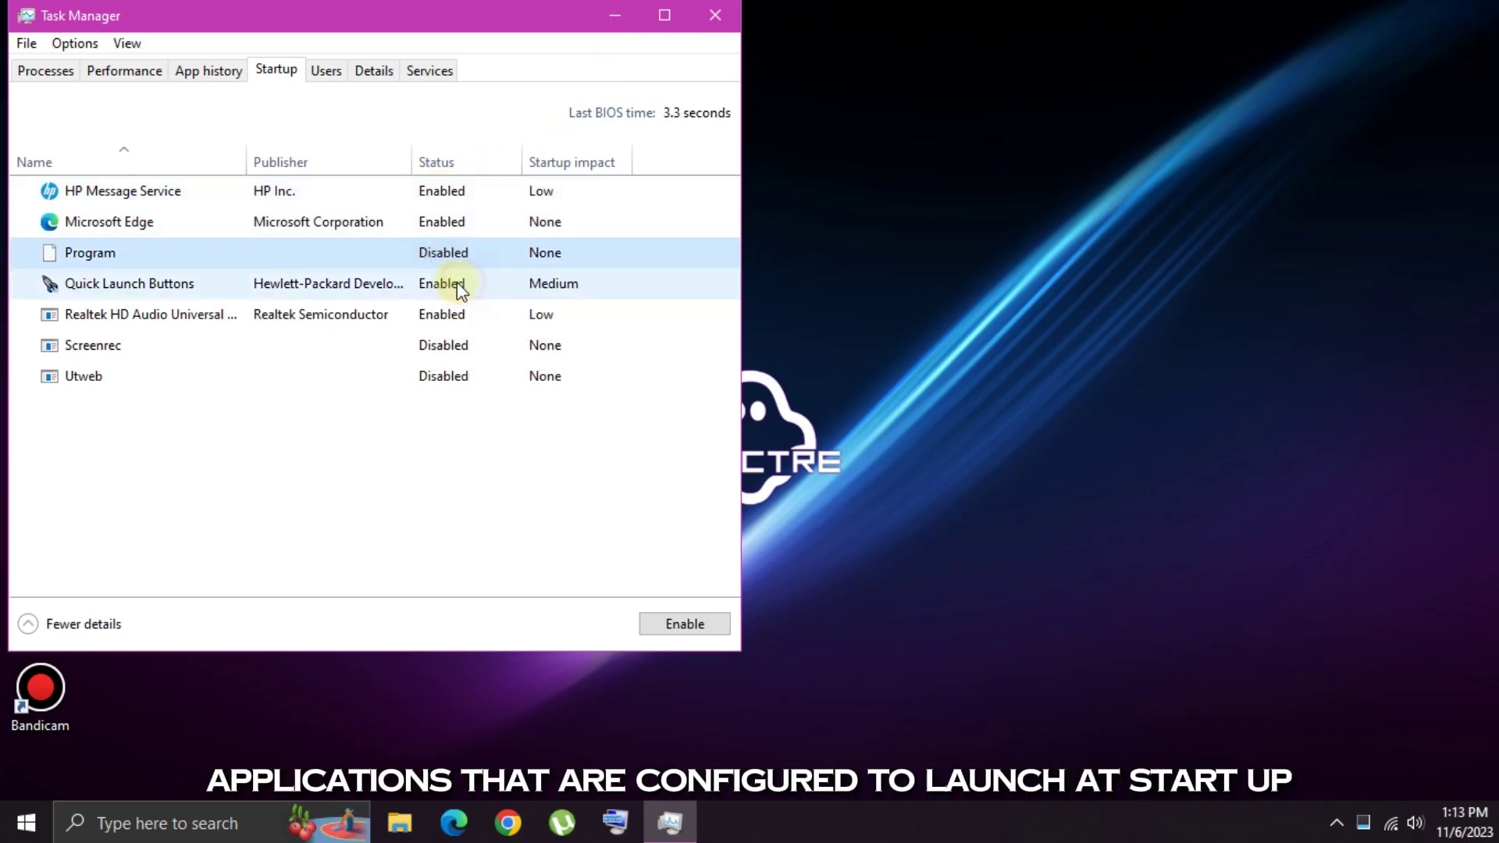
{"action": "right_click", "coordinate": [446, 348]}
{"action": "left_click", "coordinate": [499, 359]}
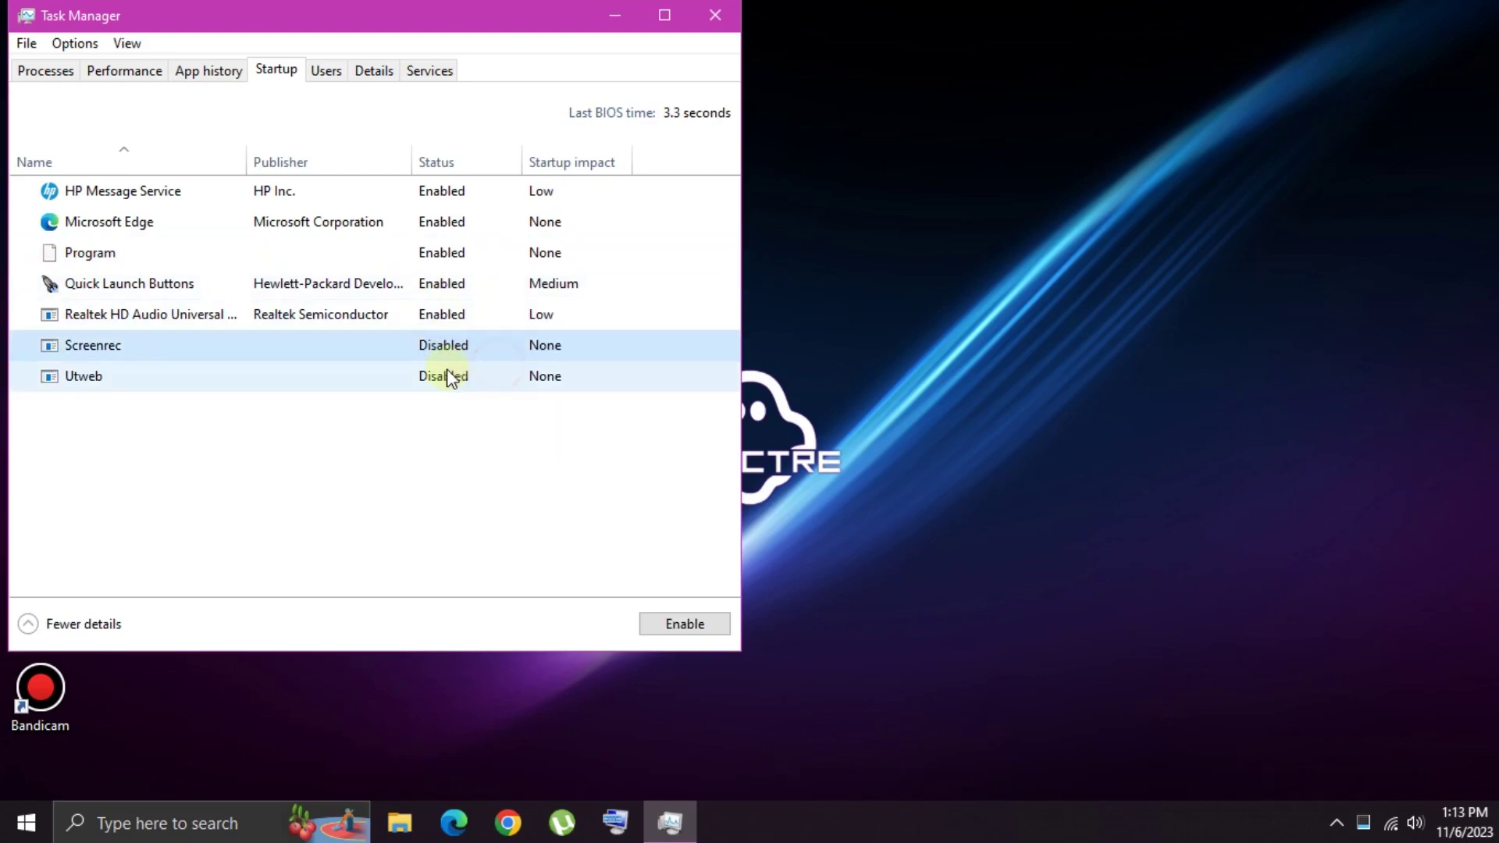
{"action": "right_click", "coordinate": [443, 376]}
{"action": "left_click", "coordinate": [497, 393]}
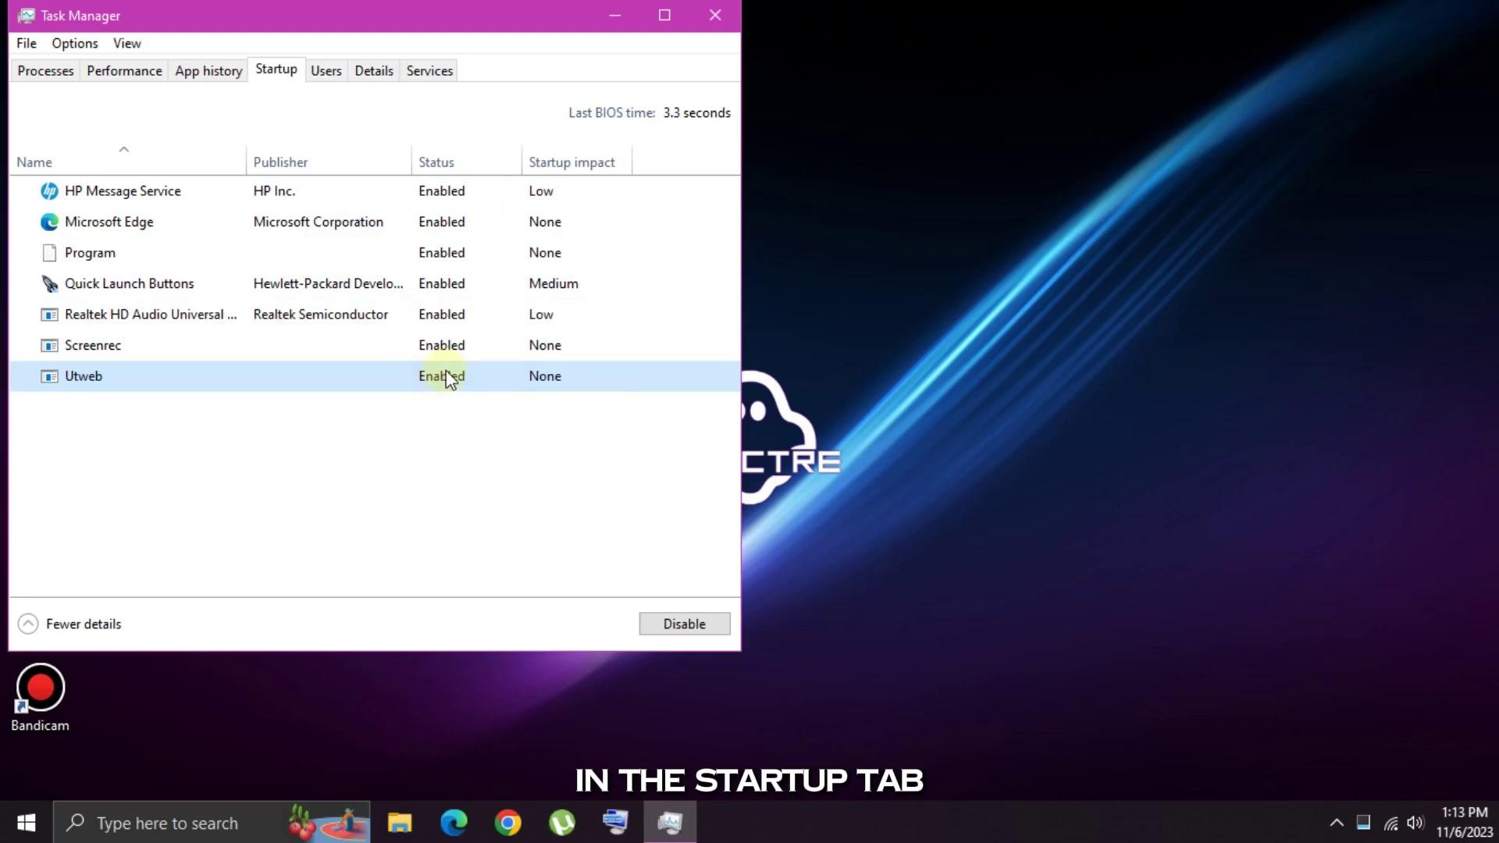
- Disable the Screenrec and Utweb startup programs
{"action": "left_click", "coordinate": [446, 349]}
{"action": "right_click", "coordinate": [447, 346]}
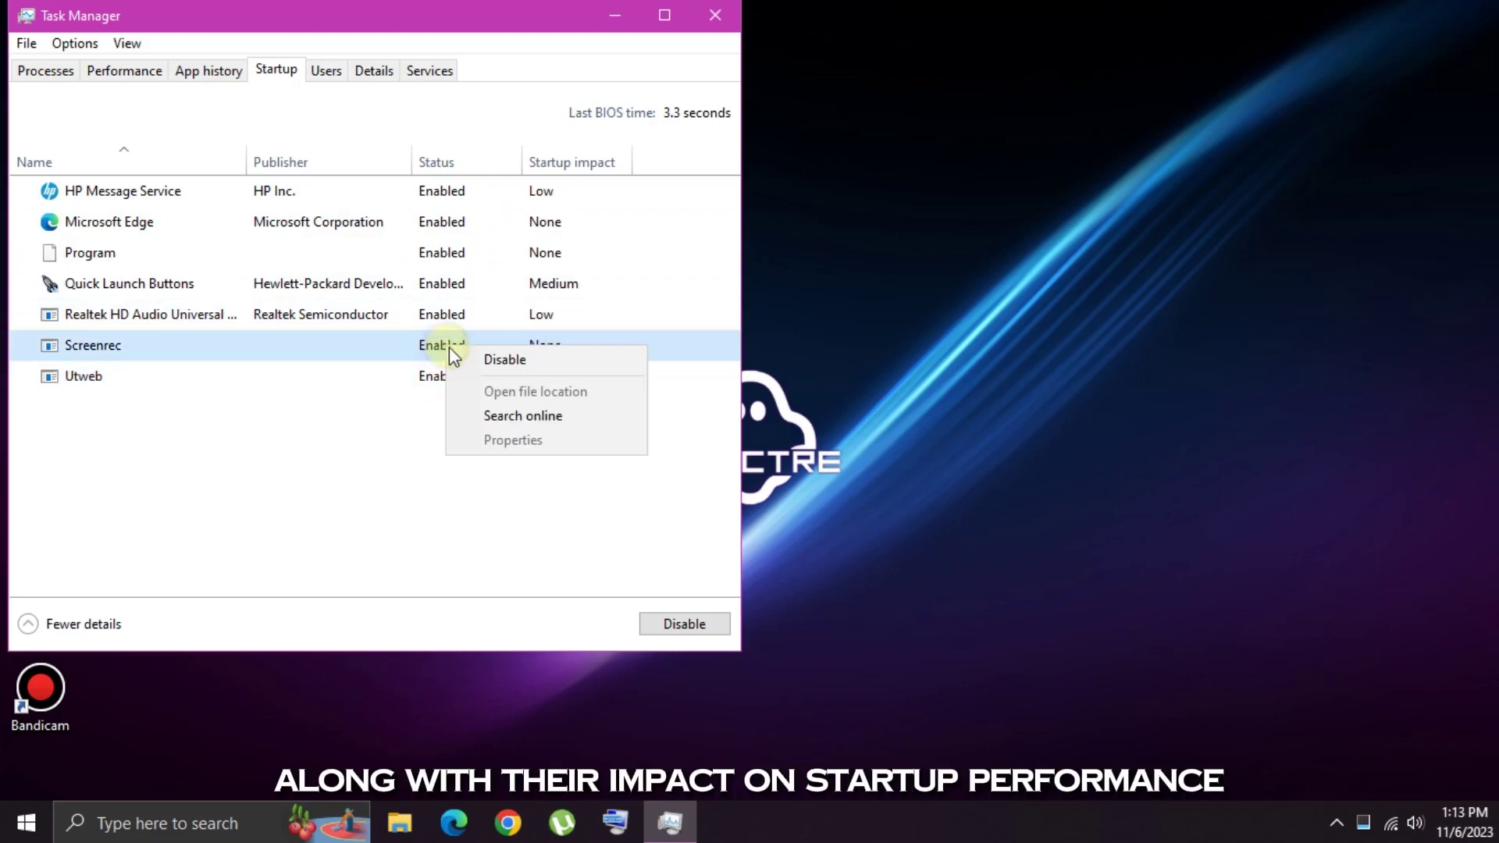
{"action": "left_click", "coordinate": [482, 360]}
{"action": "left_click", "coordinate": [445, 377]}
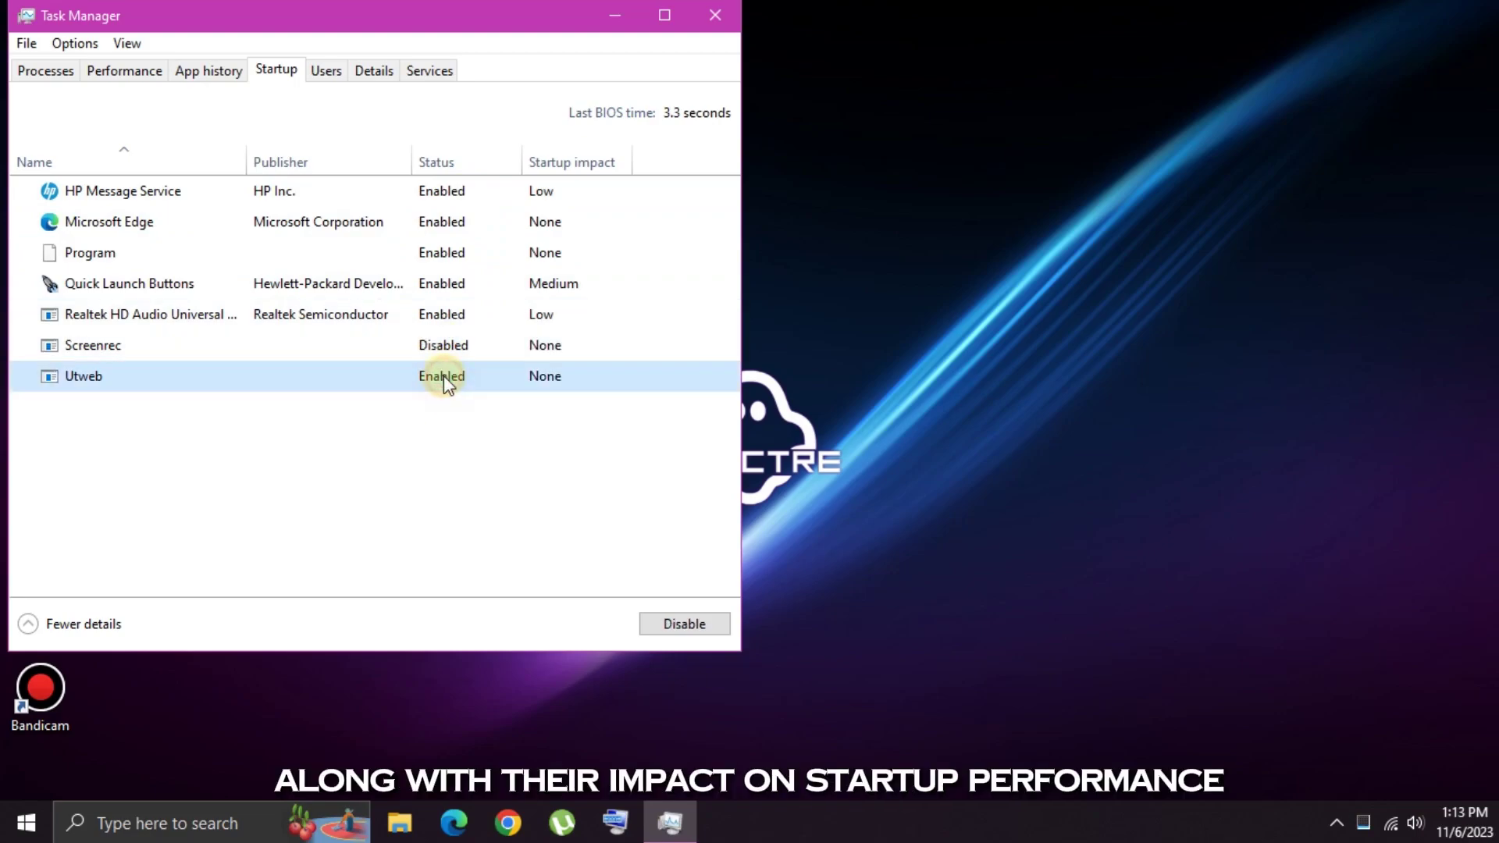
{"action": "right_click", "coordinate": [443, 376]}
{"action": "left_click", "coordinate": [474, 394]}
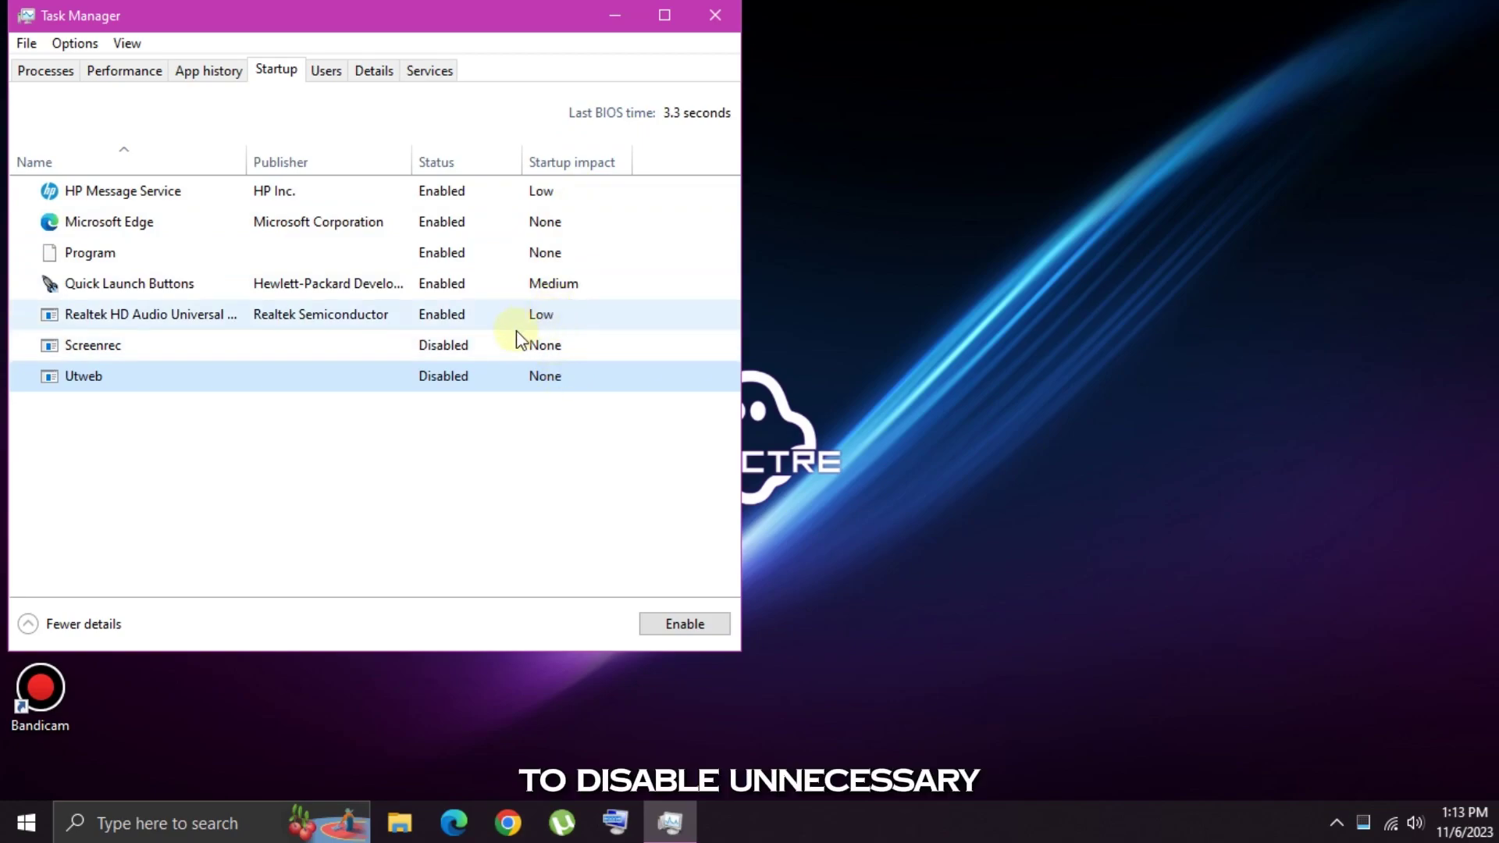
- Disable the Microsoft Edge and Program entries in the startup list
{"action": "left_click", "coordinate": [452, 222]}
{"action": "right_click", "coordinate": [452, 222]}
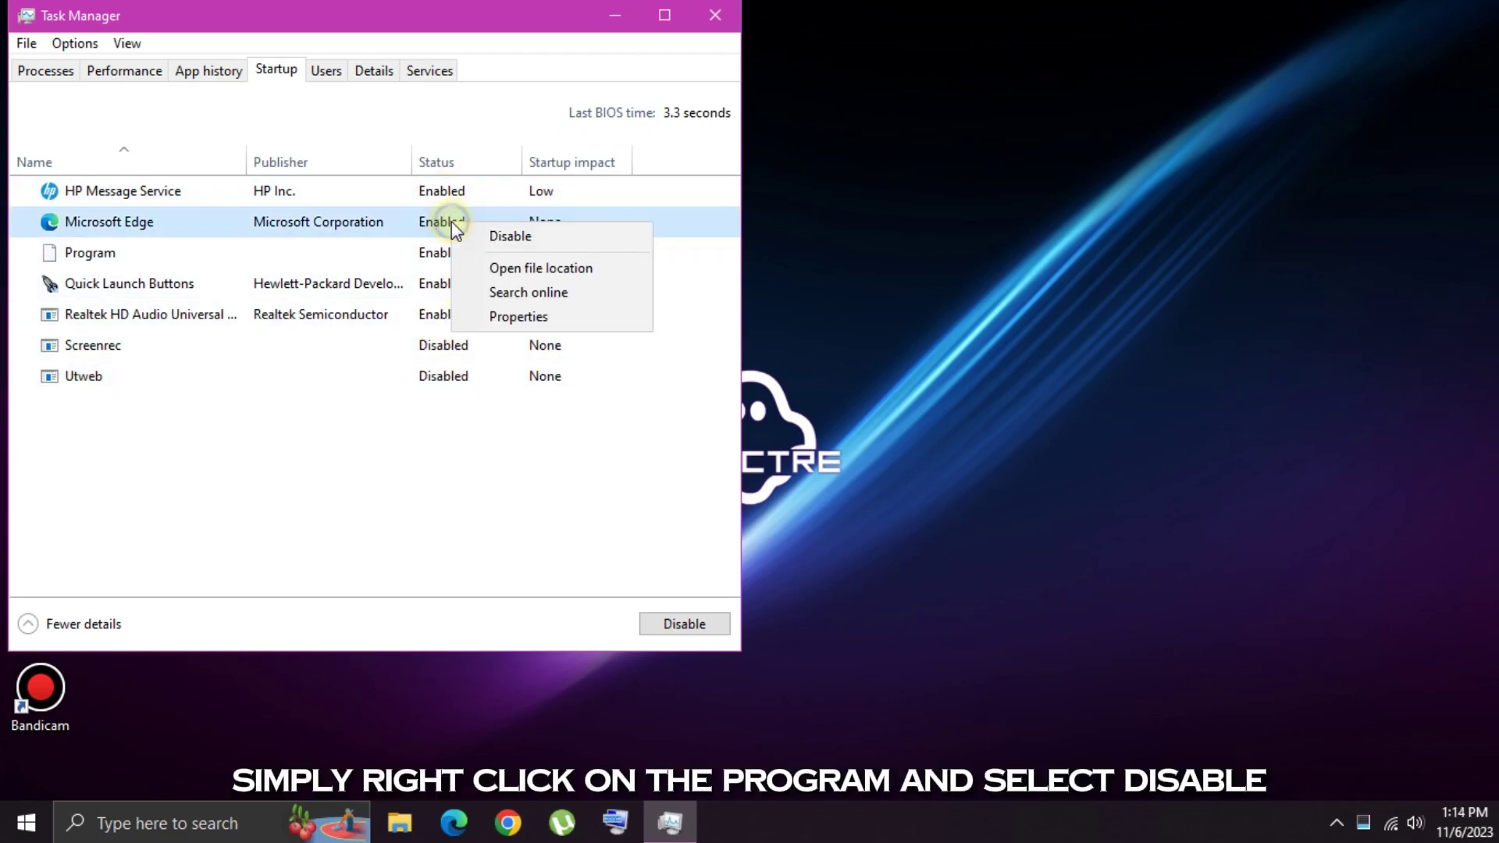
{"action": "left_click", "coordinate": [530, 230]}
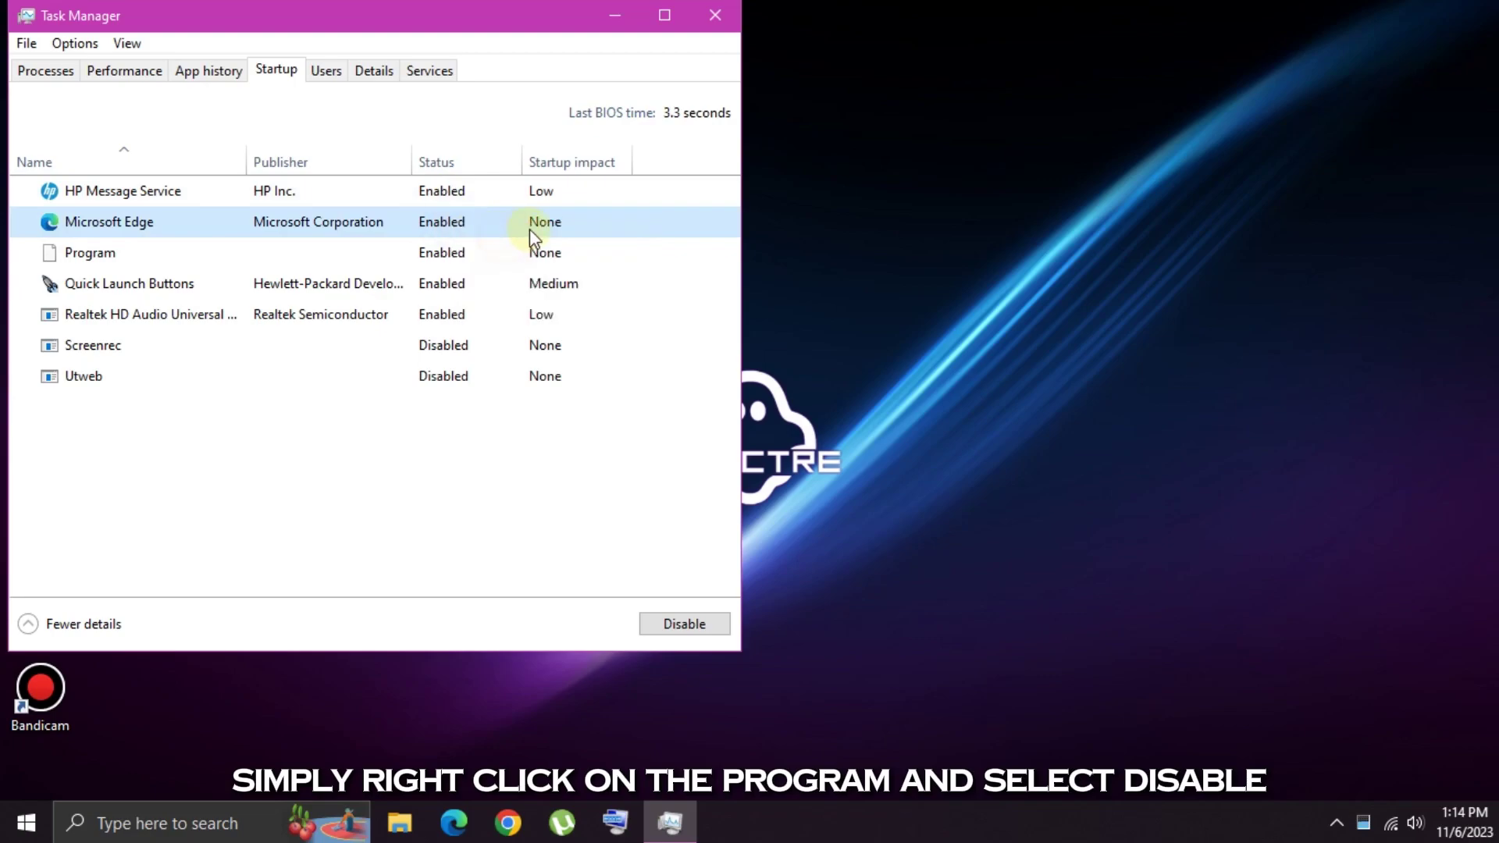
{"action": "right_click", "coordinate": [435, 258]}
{"action": "left_click", "coordinate": [470, 265]}
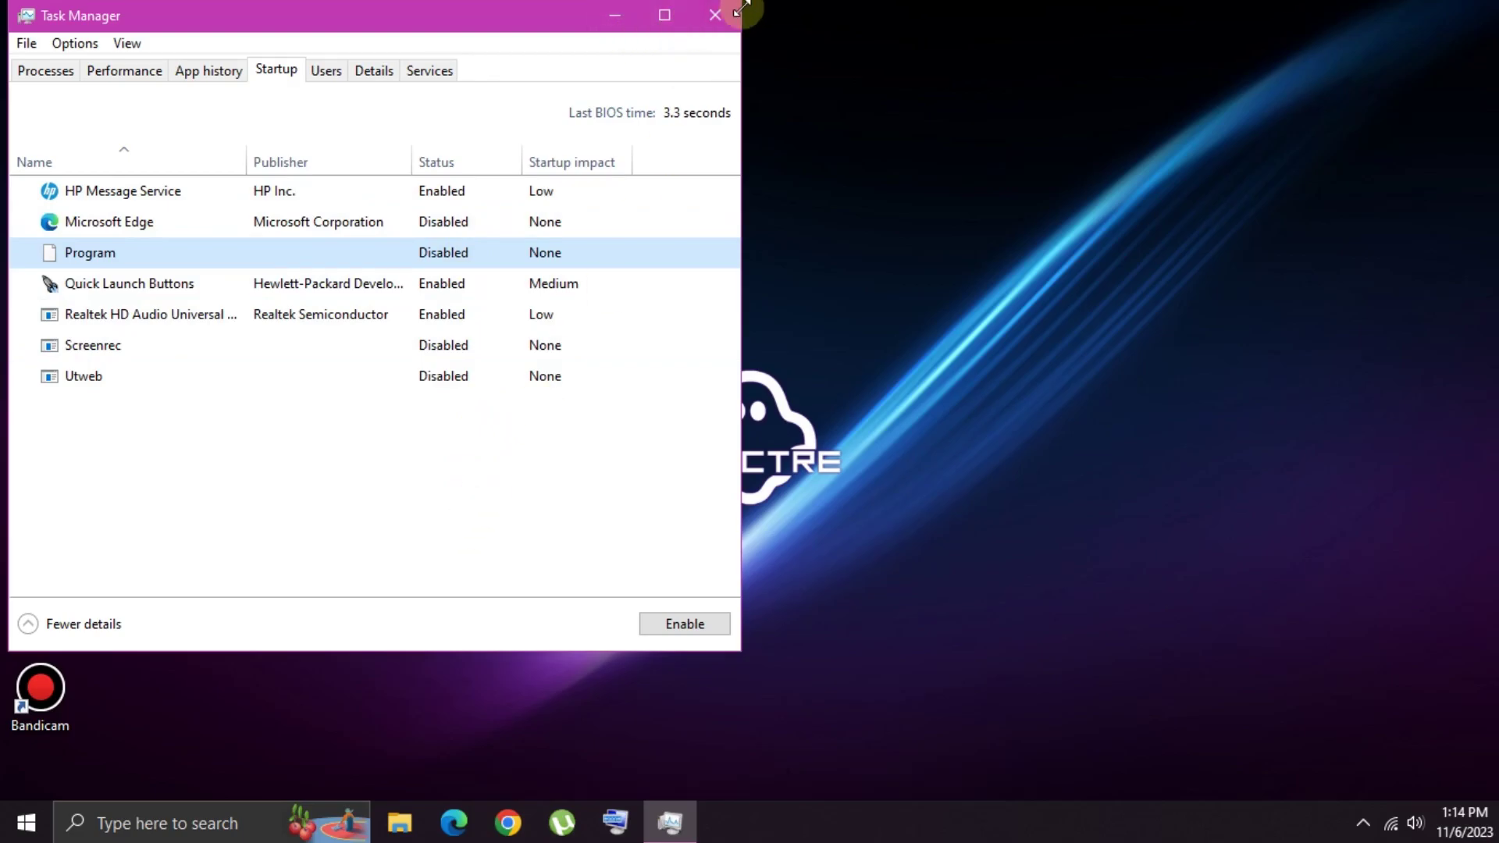
- Close and reopen Task Manager, then review the status of the startup programs in the detailed view
{"action": "left_click", "coordinate": [715, 16]}
{"action": "right_click", "coordinate": [837, 826]}
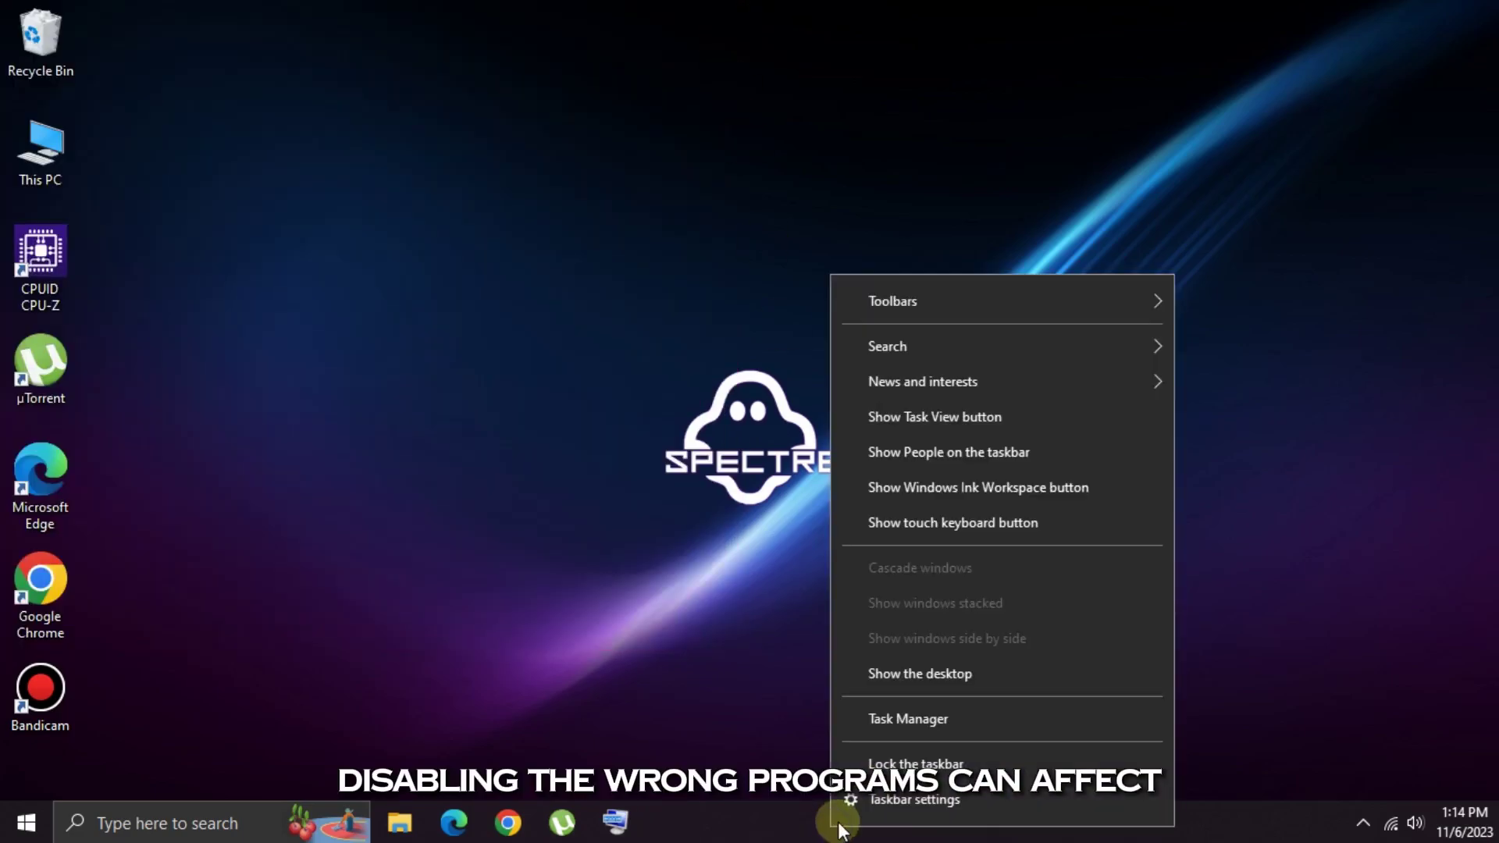
{"action": "left_click", "coordinate": [894, 720]}
{"action": "left_click", "coordinate": [288, 72]}
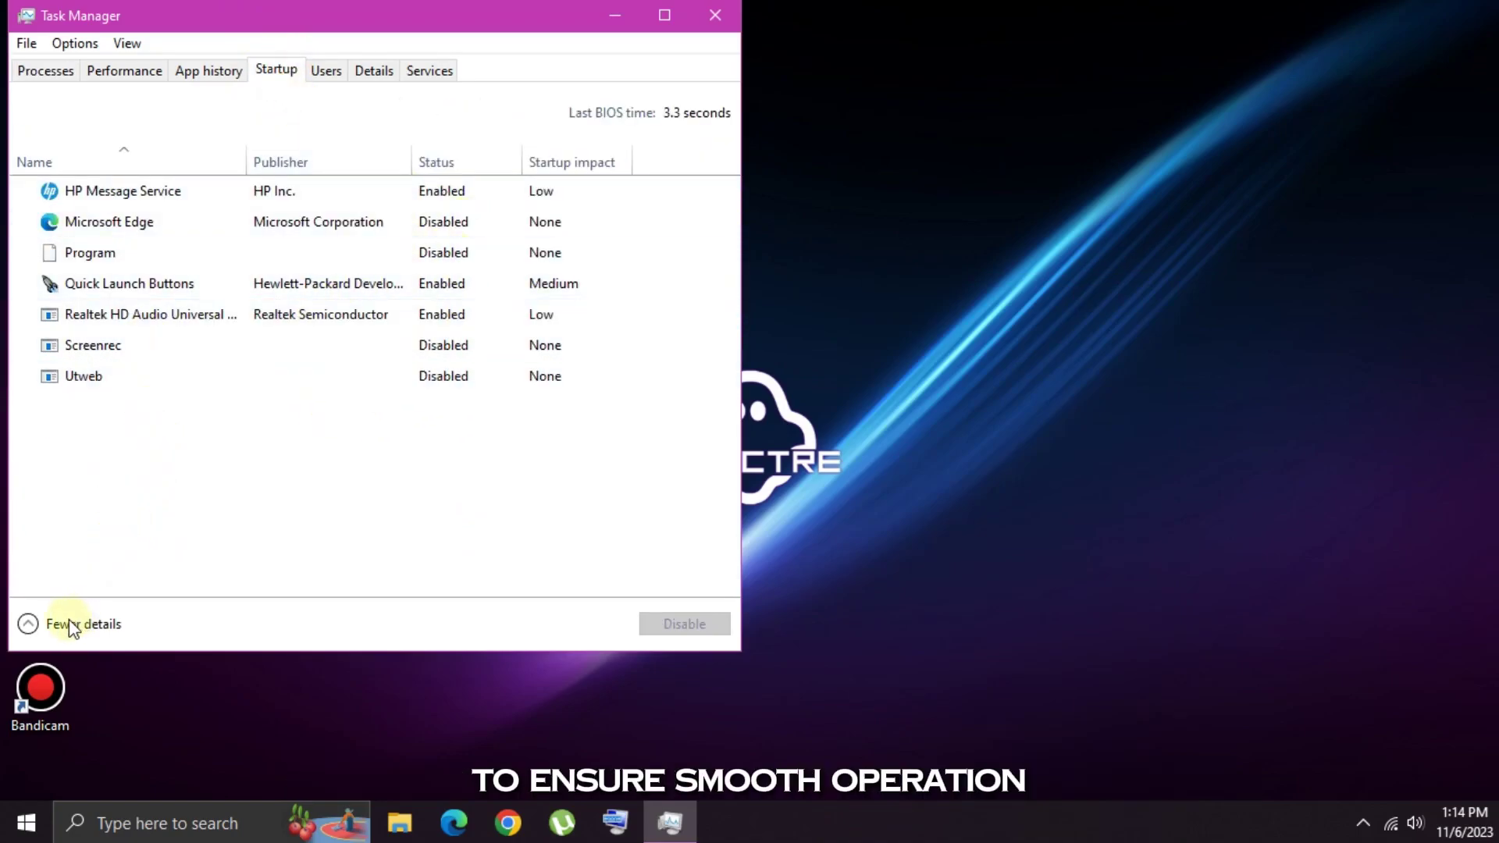
{"action": "left_click", "coordinate": [28, 624]}
{"action": "left_click", "coordinate": [27, 379]}
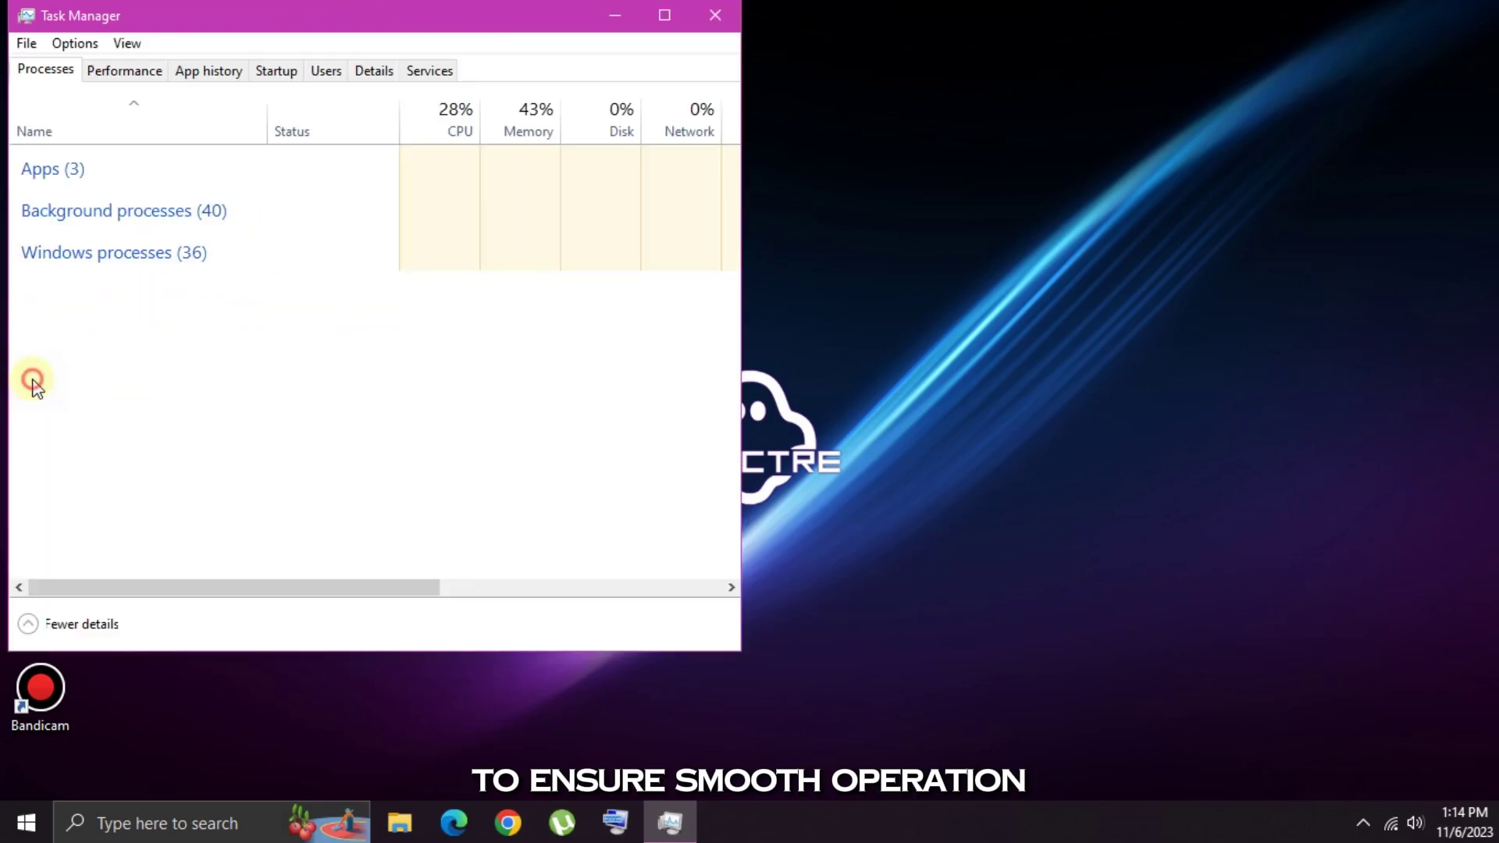
{"action": "left_click", "coordinate": [303, 84]}
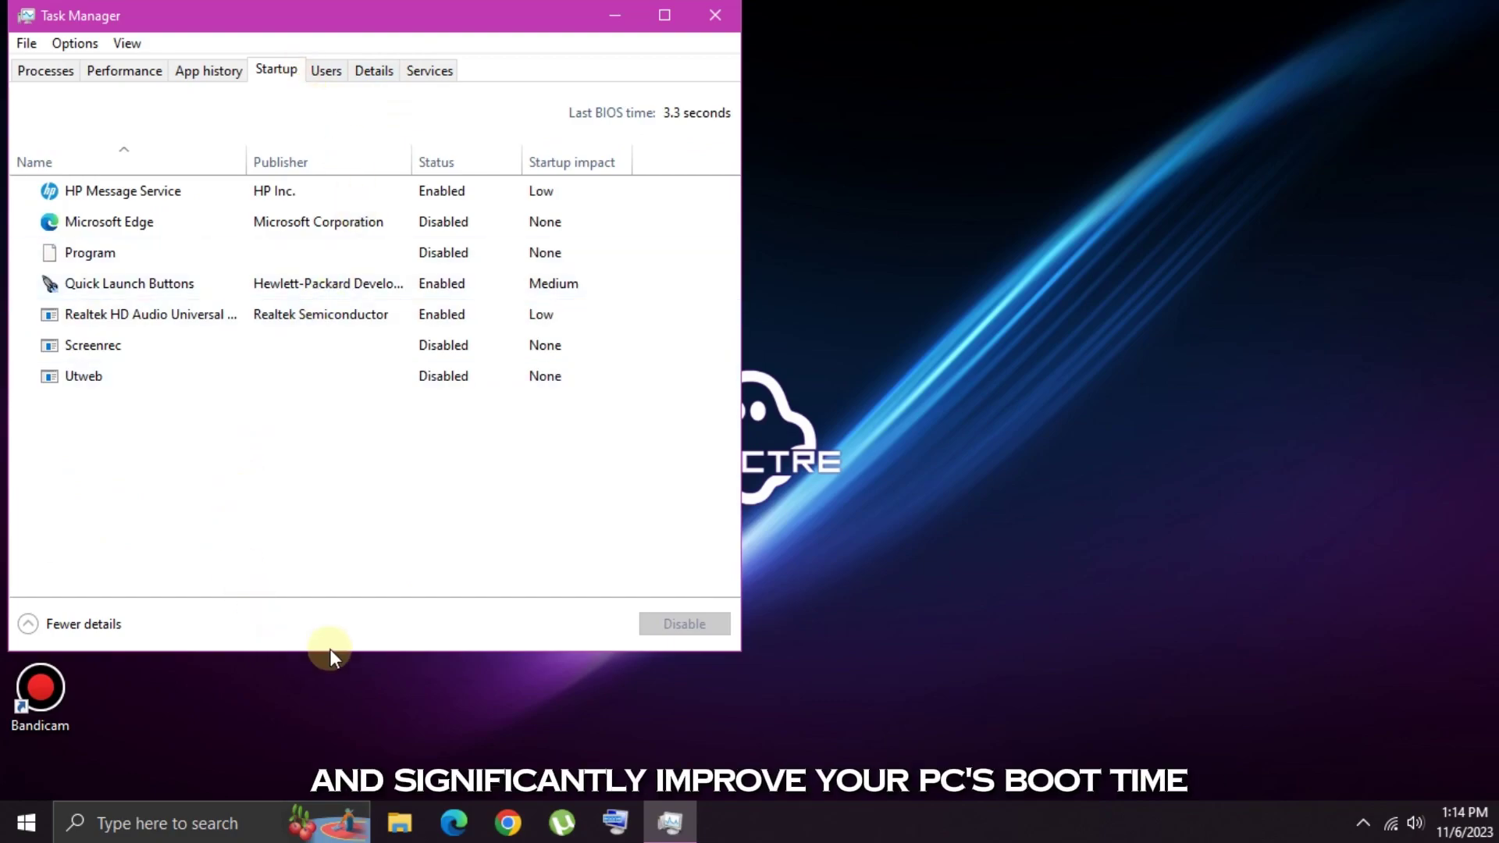
- Enlarge and maximize the Task Manager window, and select the Quick Launch Buttons startup entry
{"action": "left_click_drag", "start_coordinate": [742, 657], "coordinate": [777, 747]}
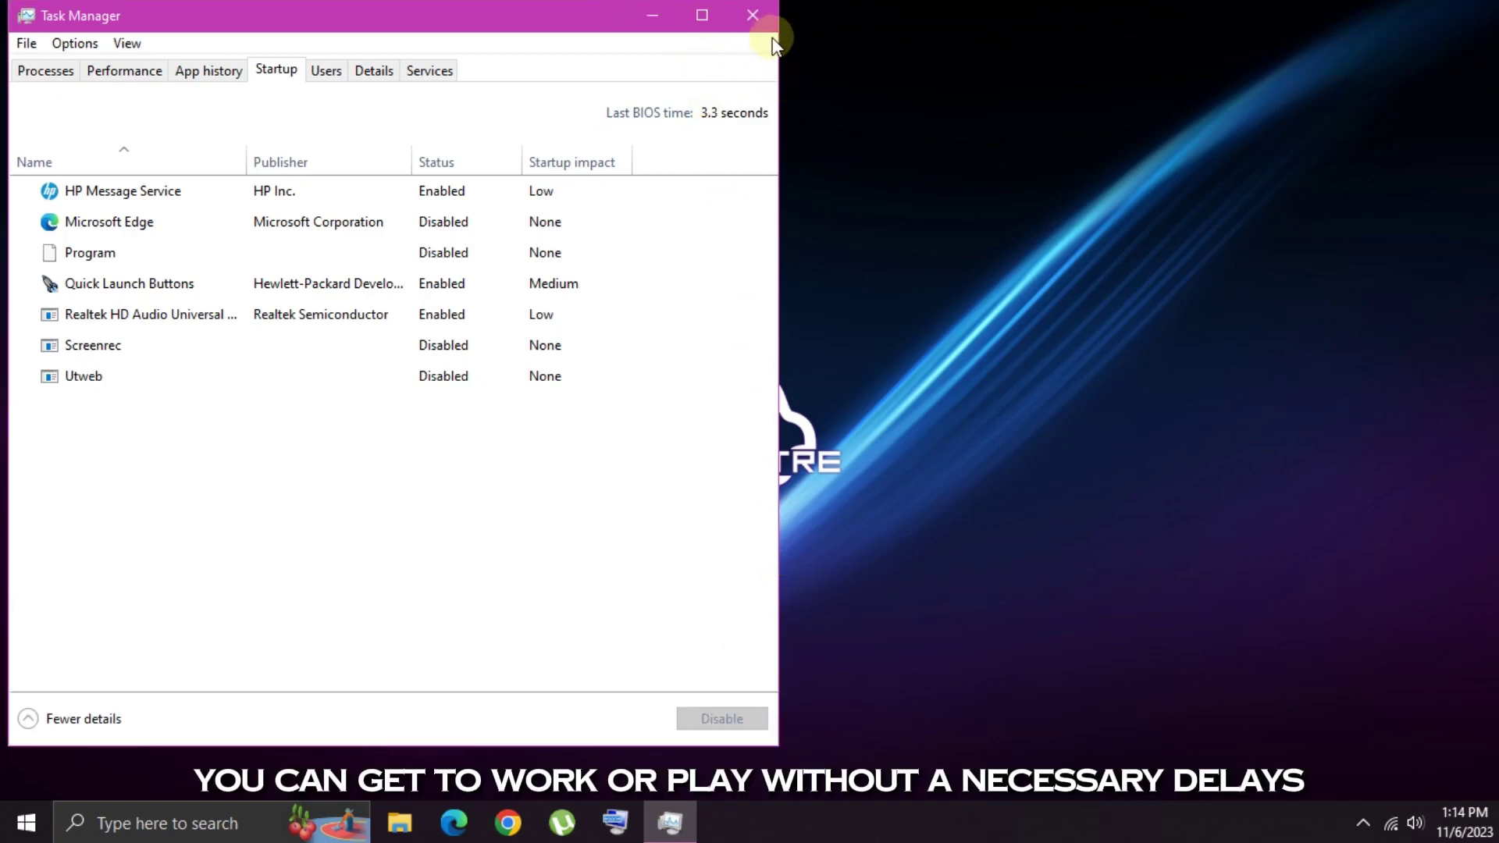
{"action": "left_click", "coordinate": [706, 16]}
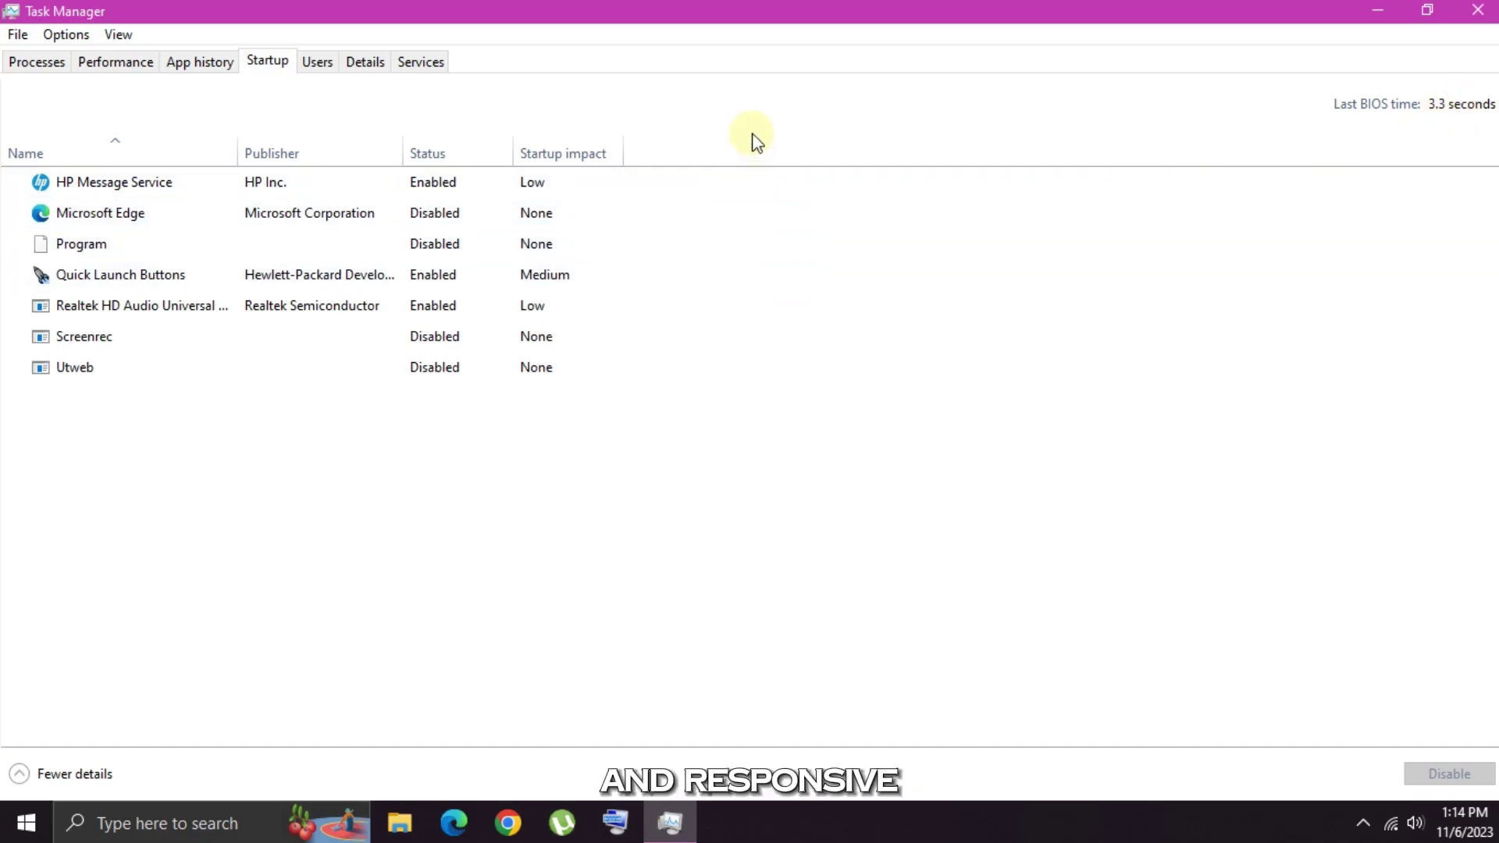
{"action": "left_click", "coordinate": [805, 277]}
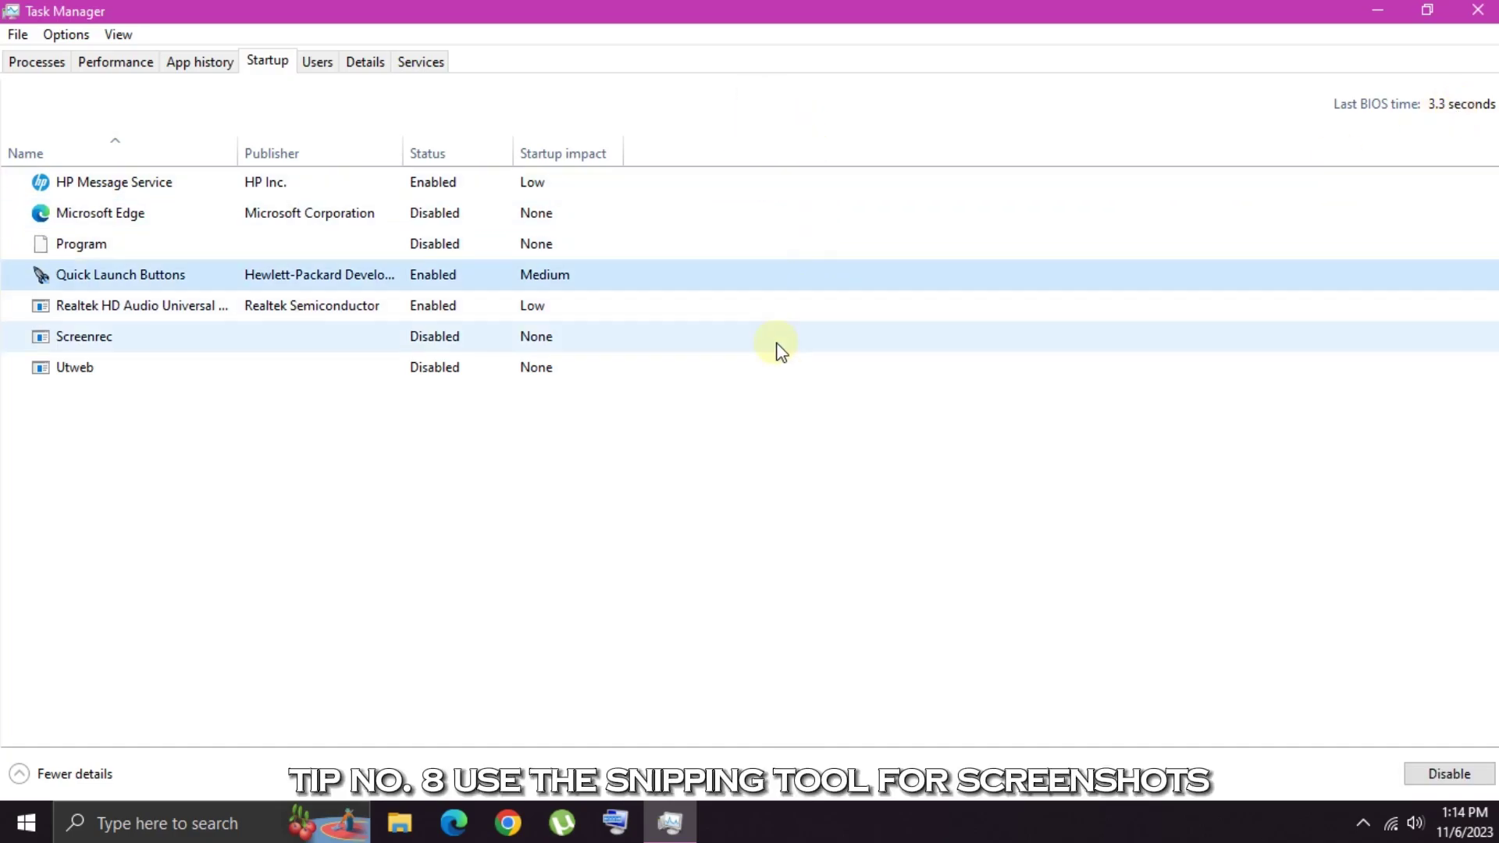
{"action": "left_click", "coordinate": [123, 834]}
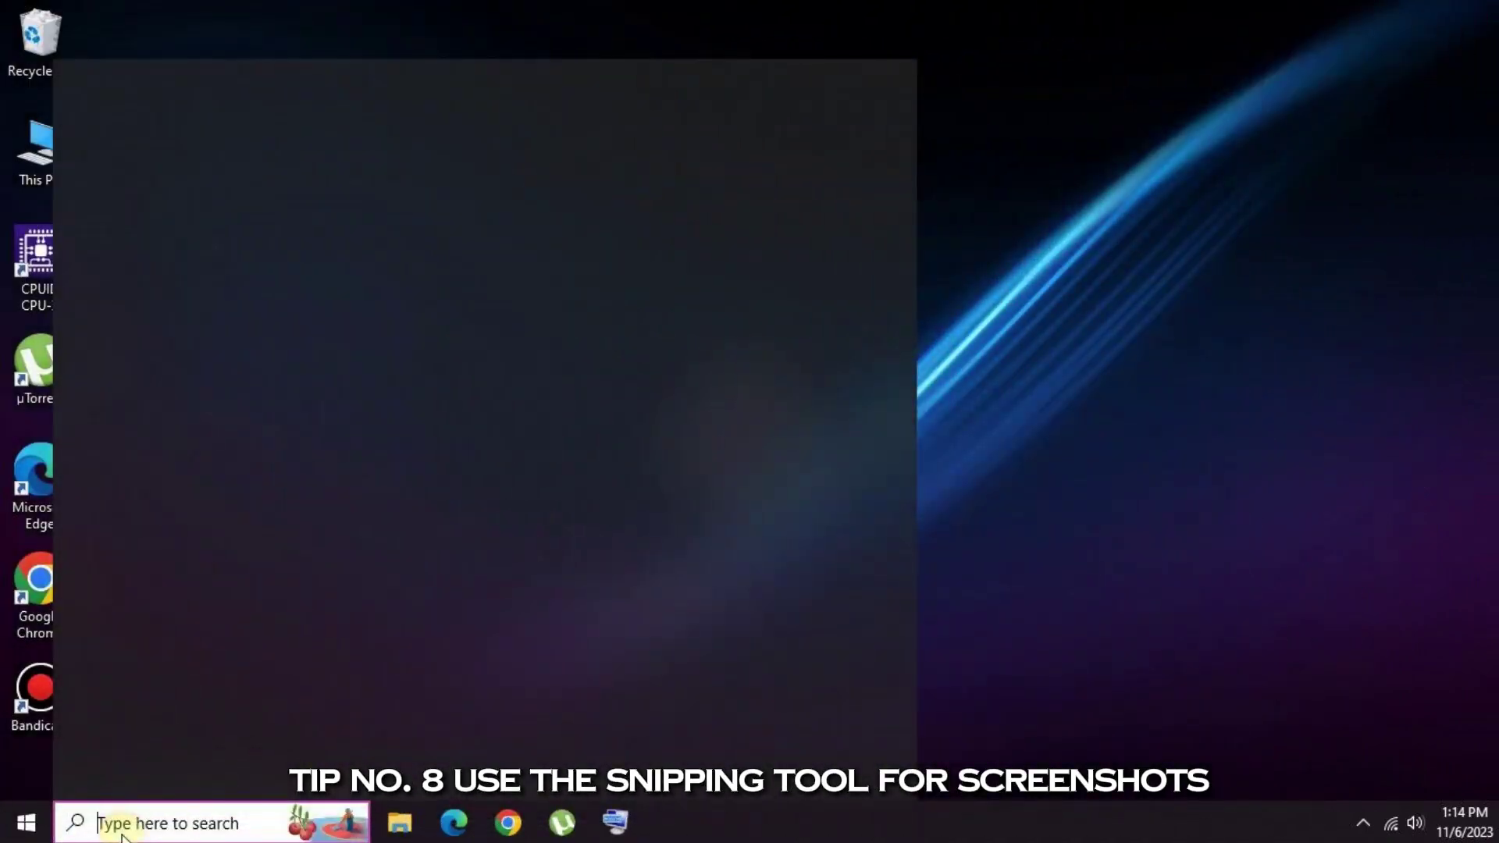
{"action": "left_click", "coordinate": [122, 834]}
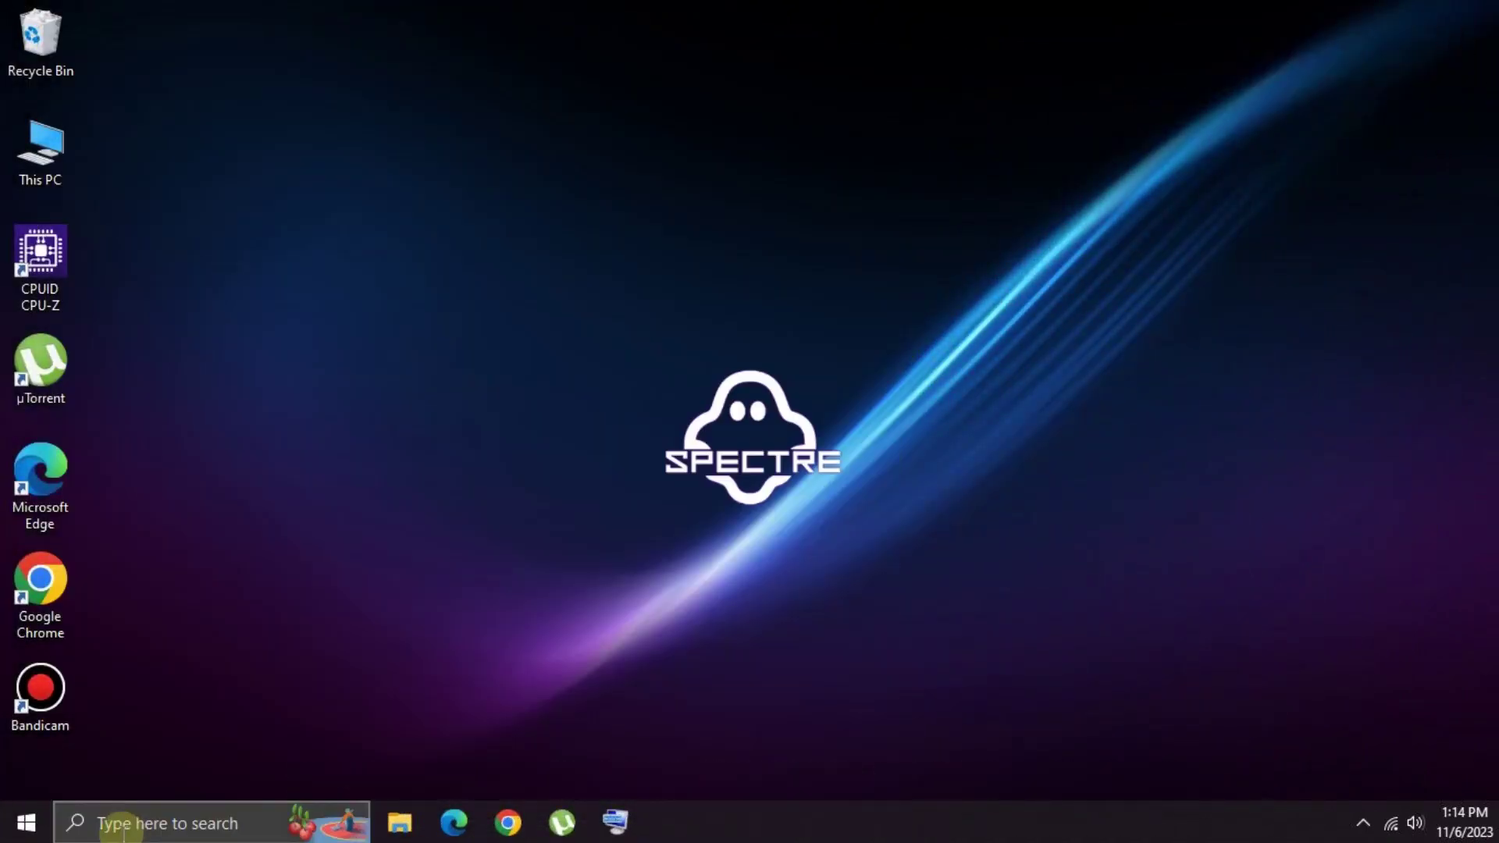
{"action": "left_click", "coordinate": [122, 833]}
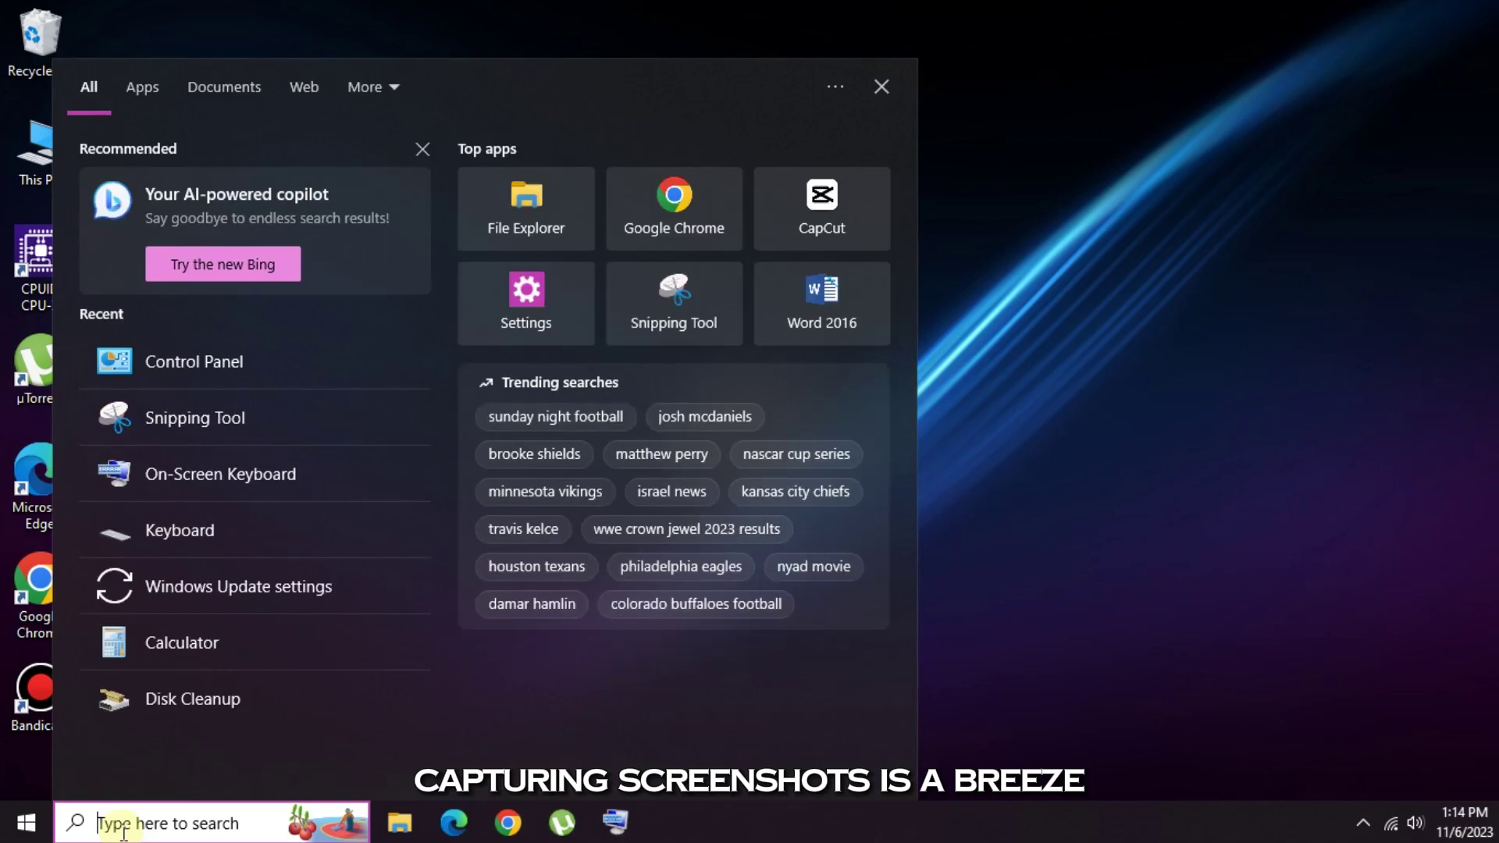
{"action": "left_click", "coordinate": [1117, 391]}
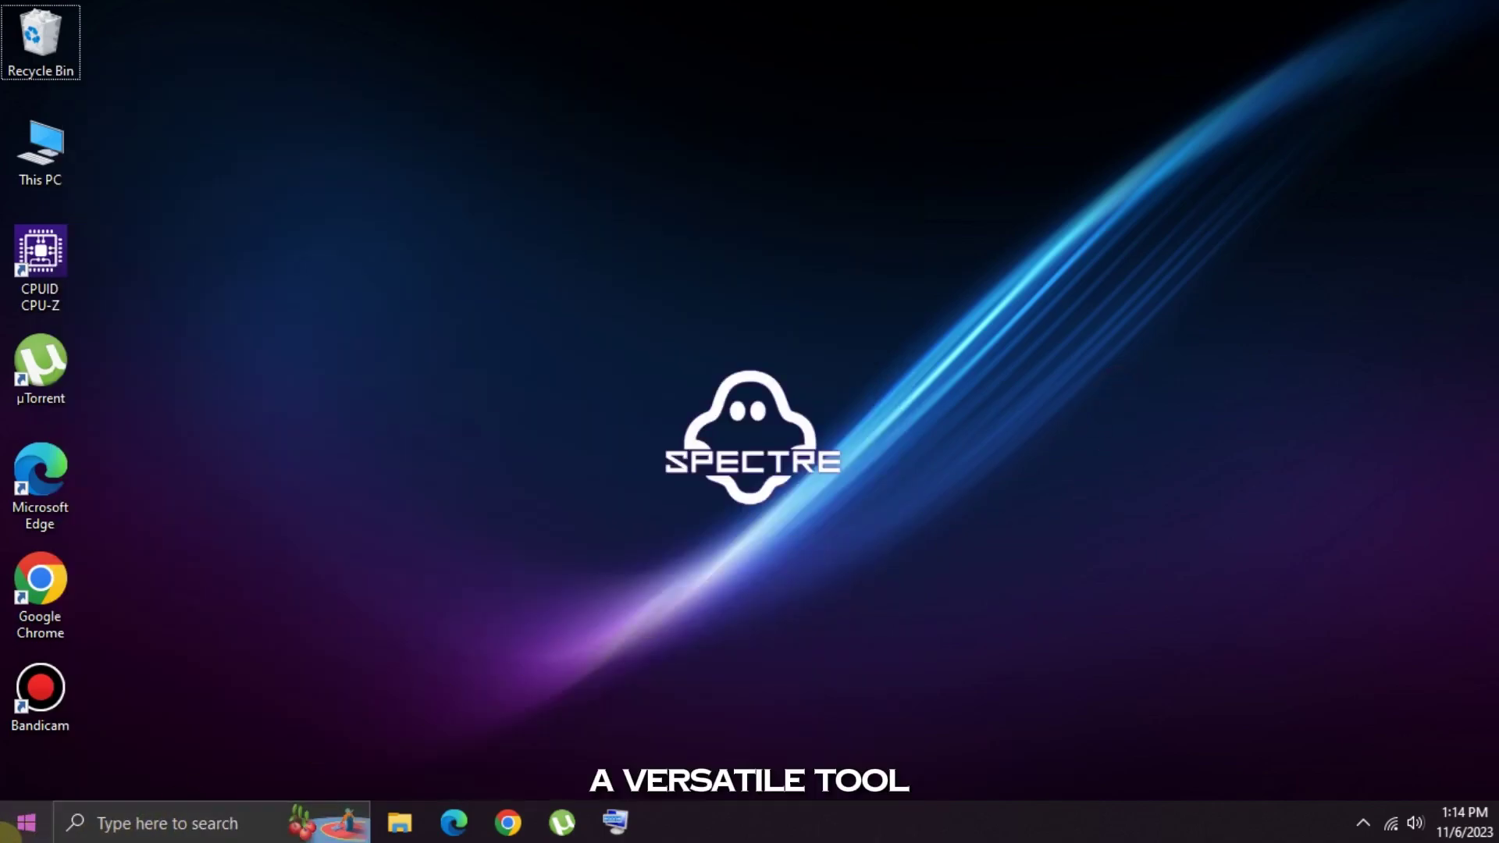
{"action": "left_click", "coordinate": [10, 829]}
{"action": "left_click", "coordinate": [10, 830]}
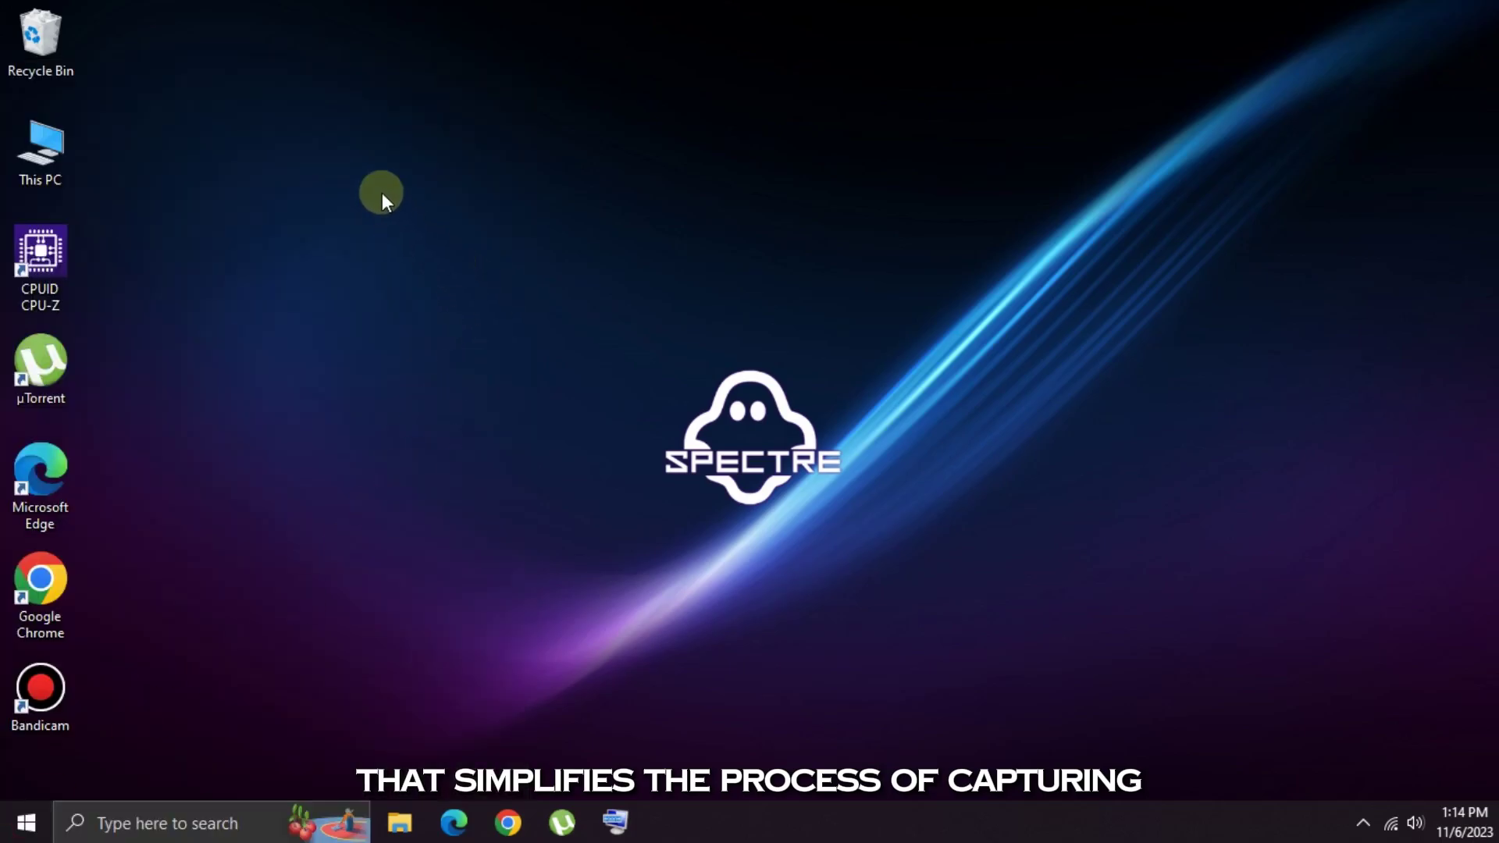
{"action": "left_click_drag", "start_coordinate": [378, 117], "coordinate": [1151, 621]}
{"action": "left_click_drag", "start_coordinate": [222, 92], "coordinate": [1065, 684]}
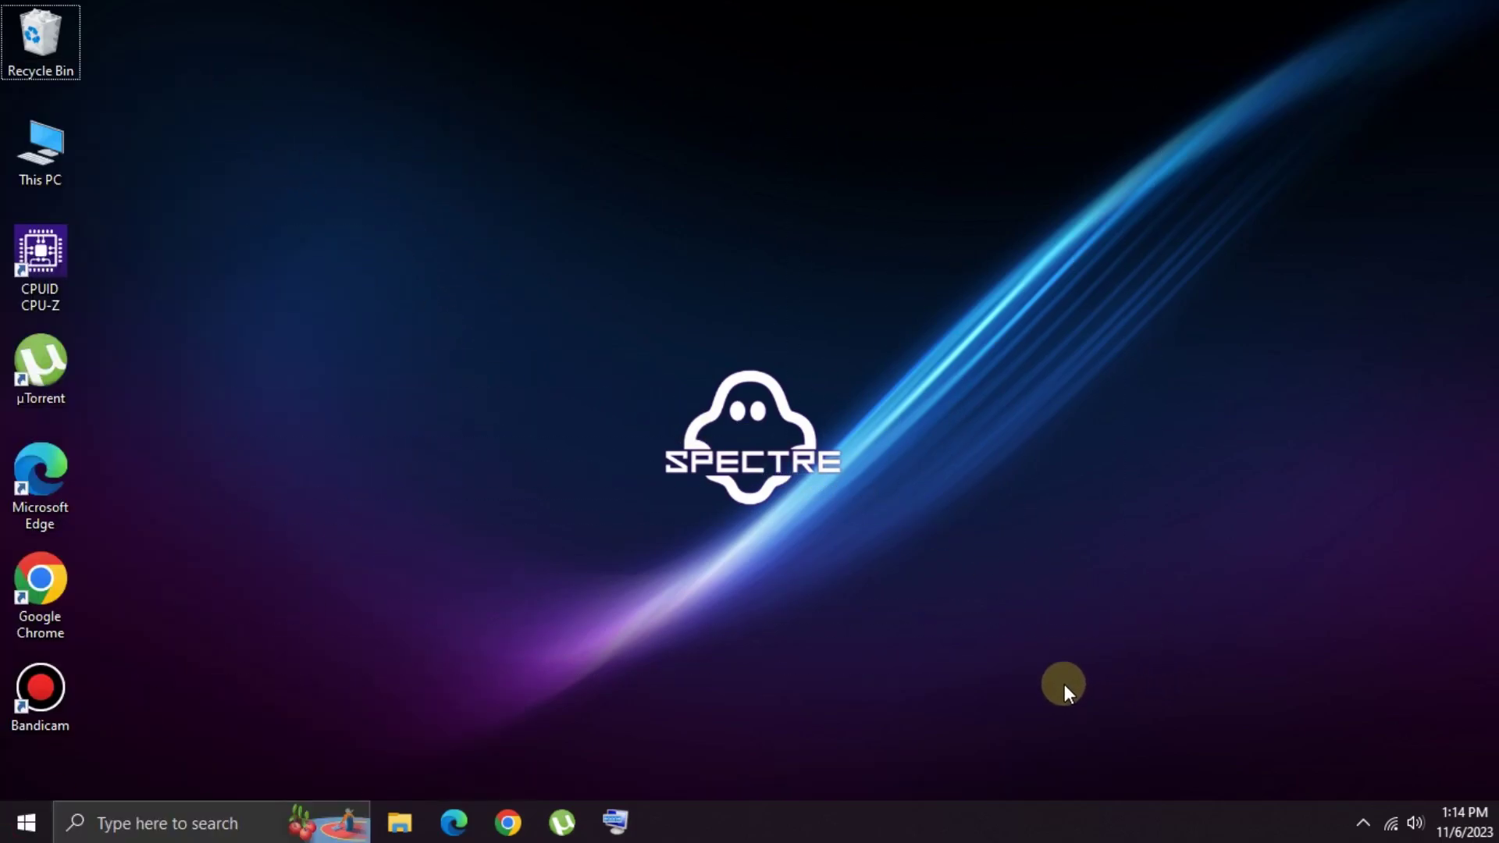
{"action": "right_click", "coordinate": [293, 128]}
{"action": "left_click", "coordinate": [336, 197]}
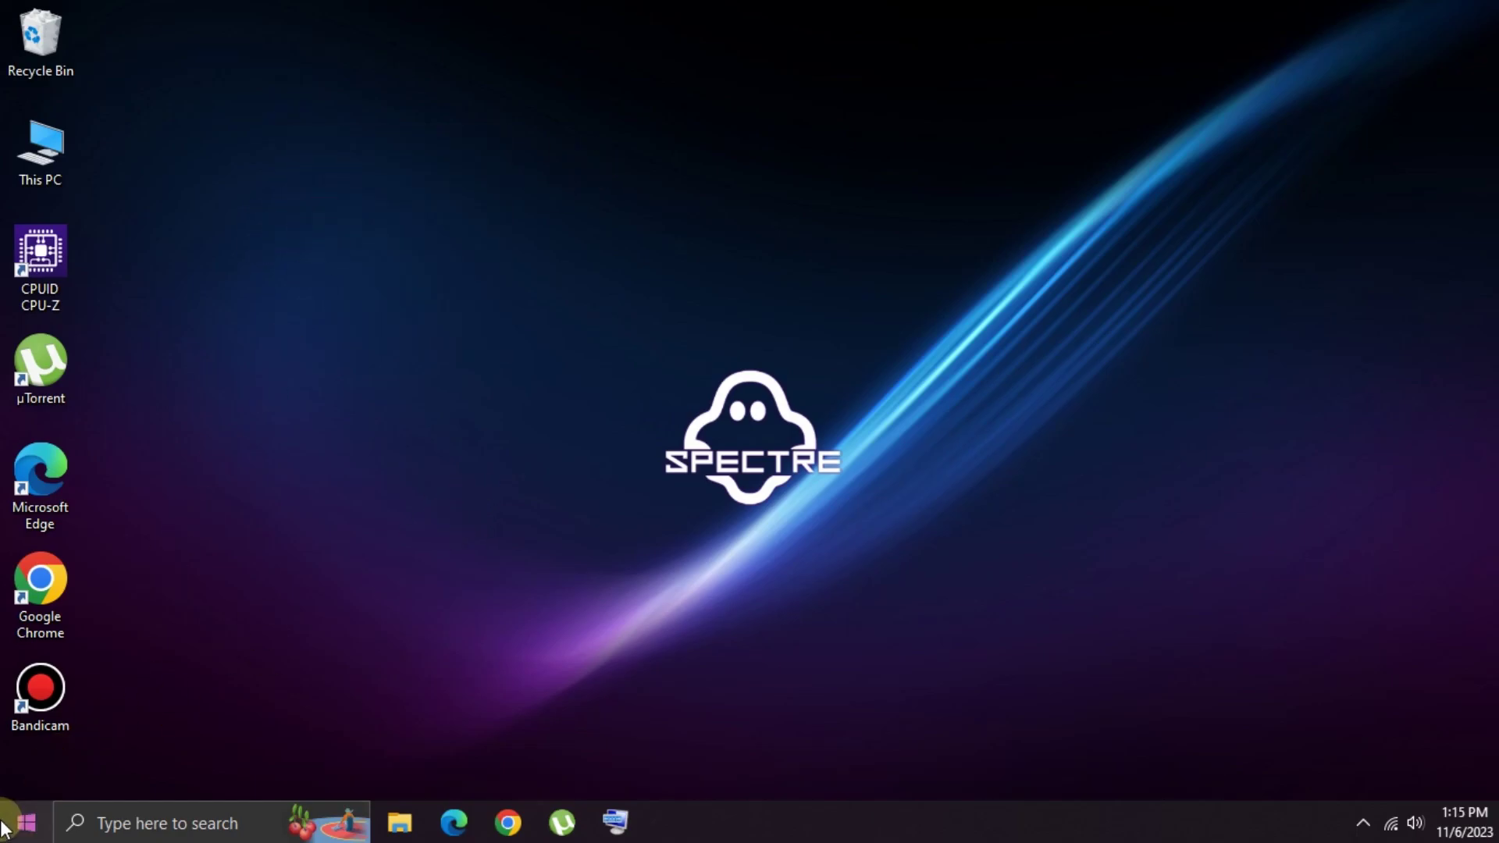
- Search Windows for "snipping tool" and open the Snipping Tool app
{"action": "left_click", "coordinate": [88, 830]}
{"action": "type", "text": "s"}
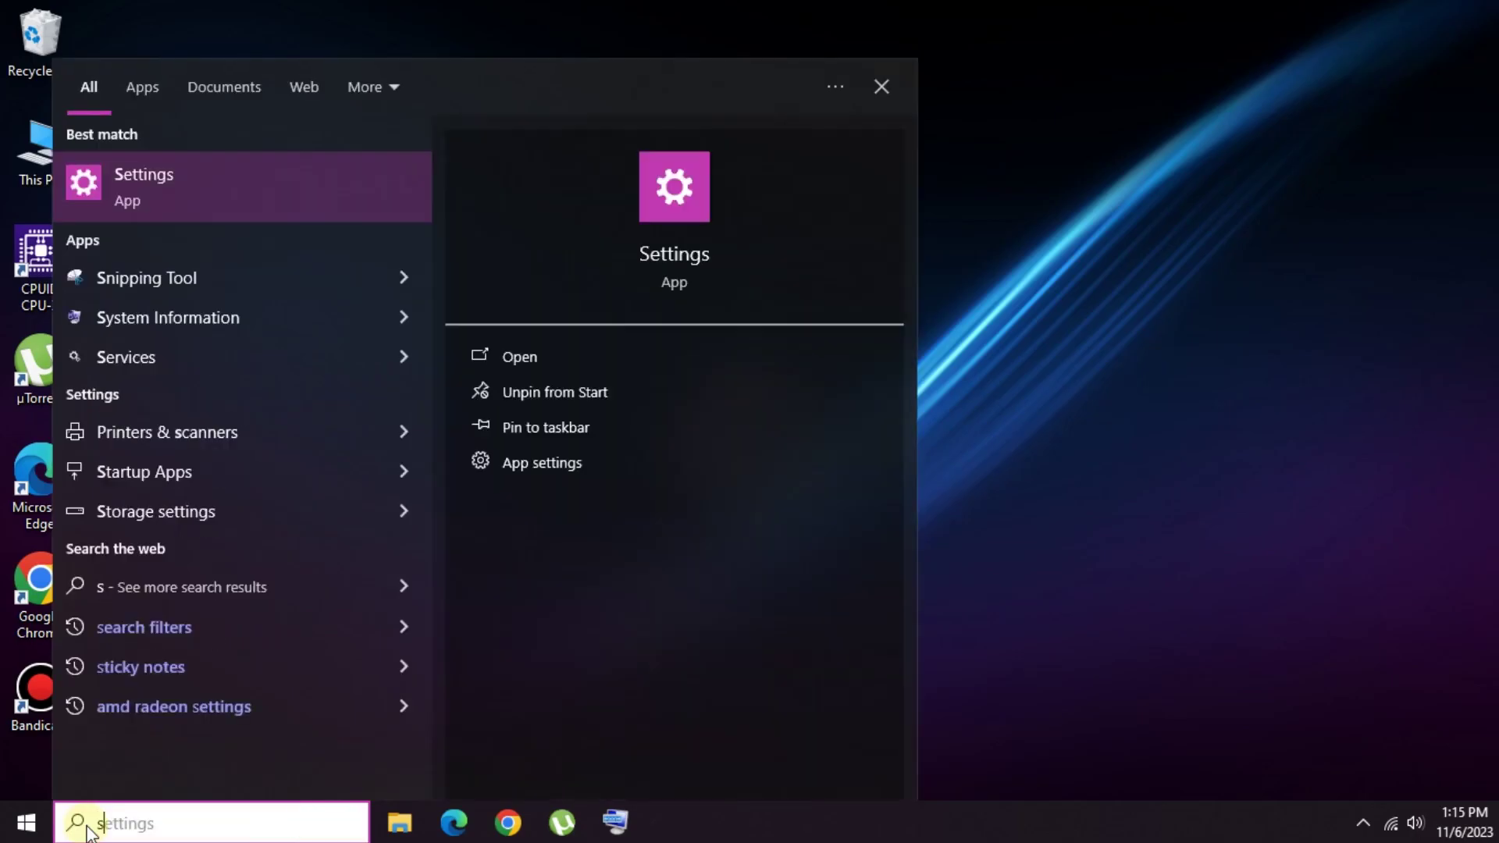
{"action": "type", "text": "n"}
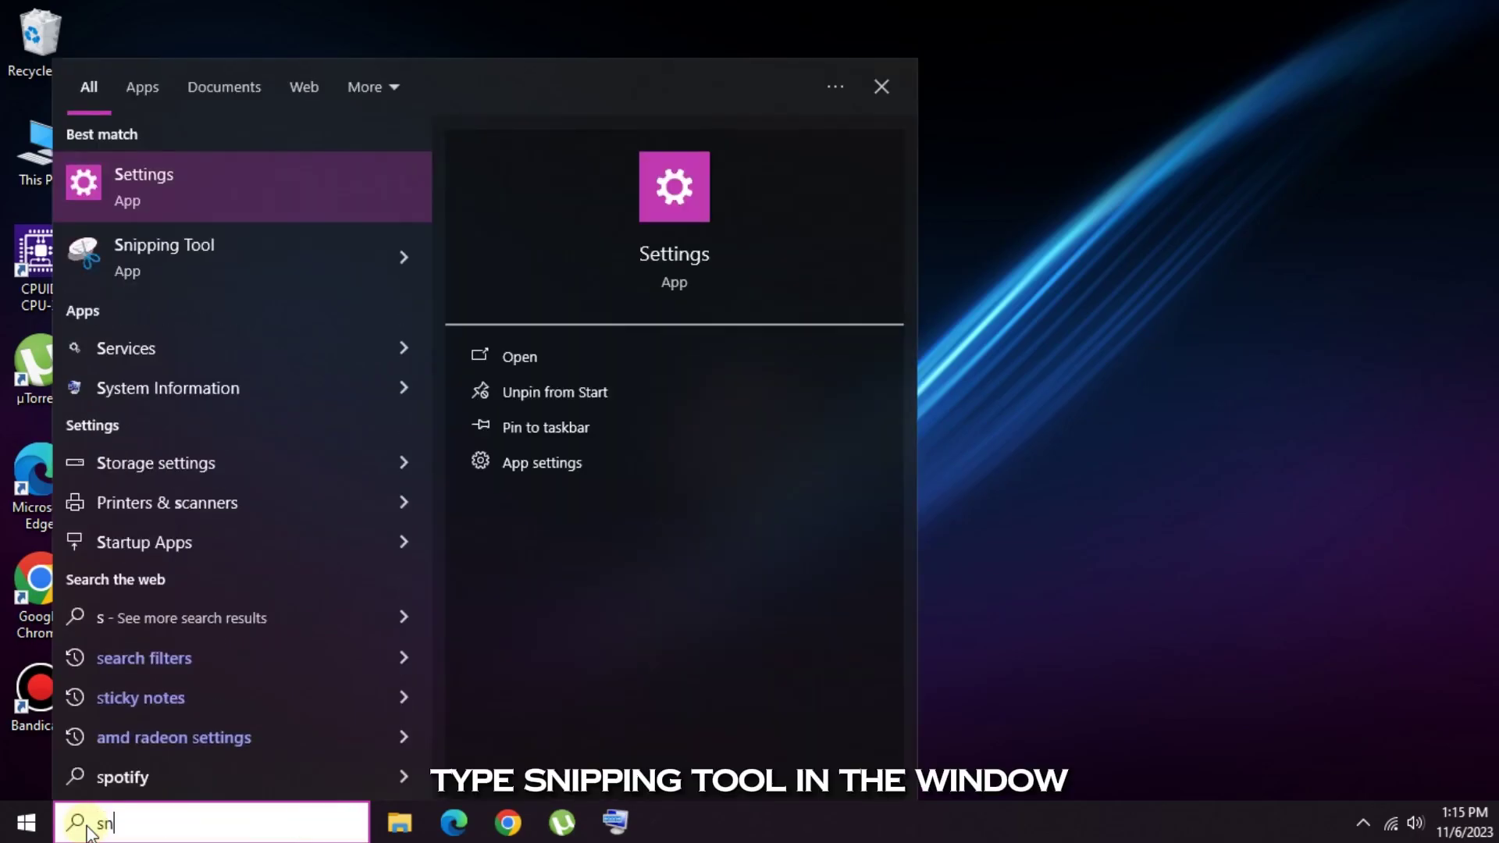
{"action": "type", "text": "ippi"}
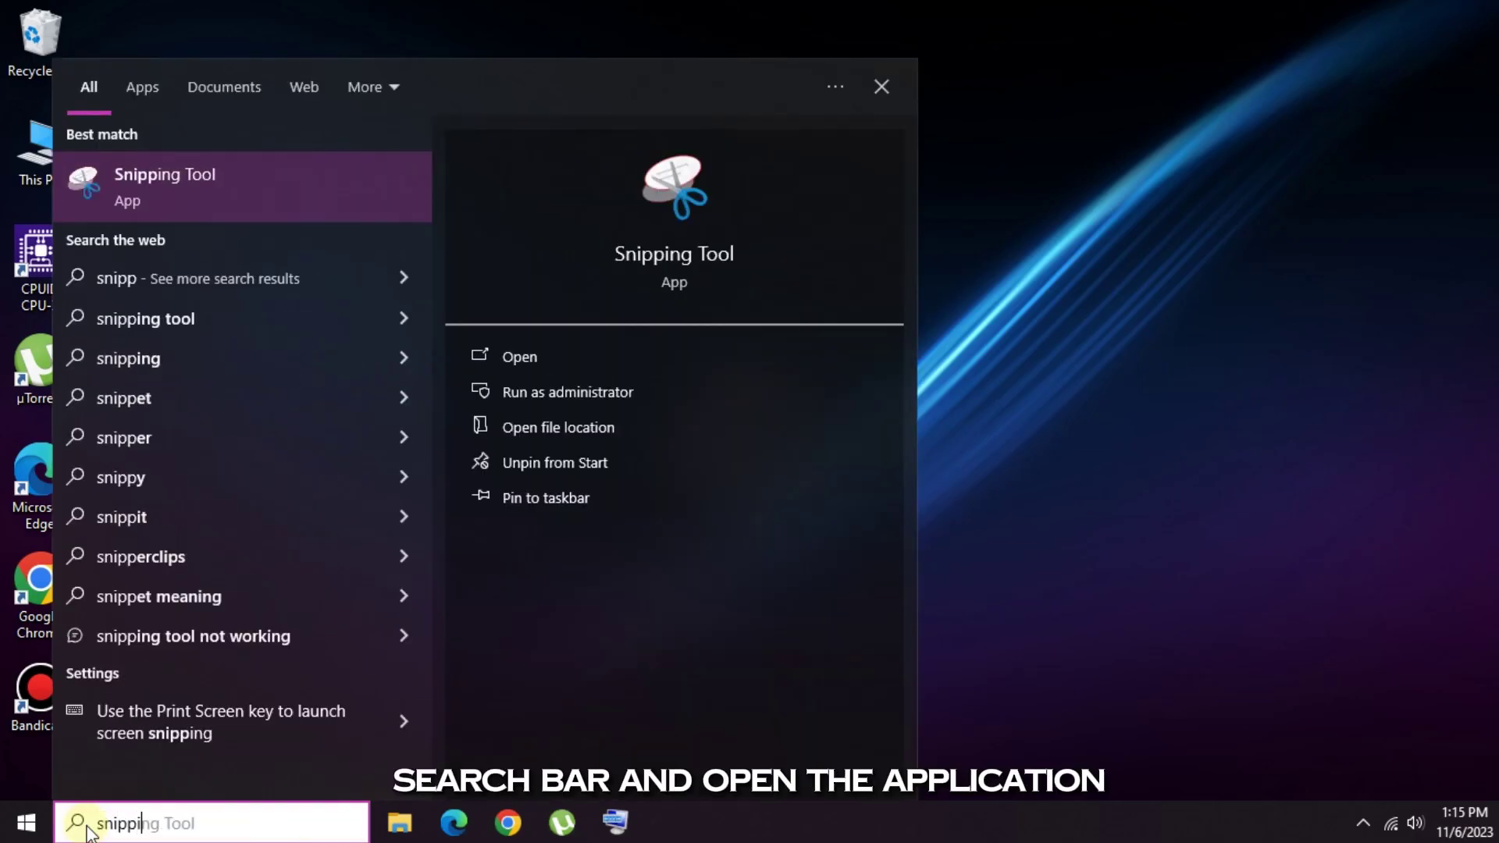
{"action": "type", "text": "ng tool"}
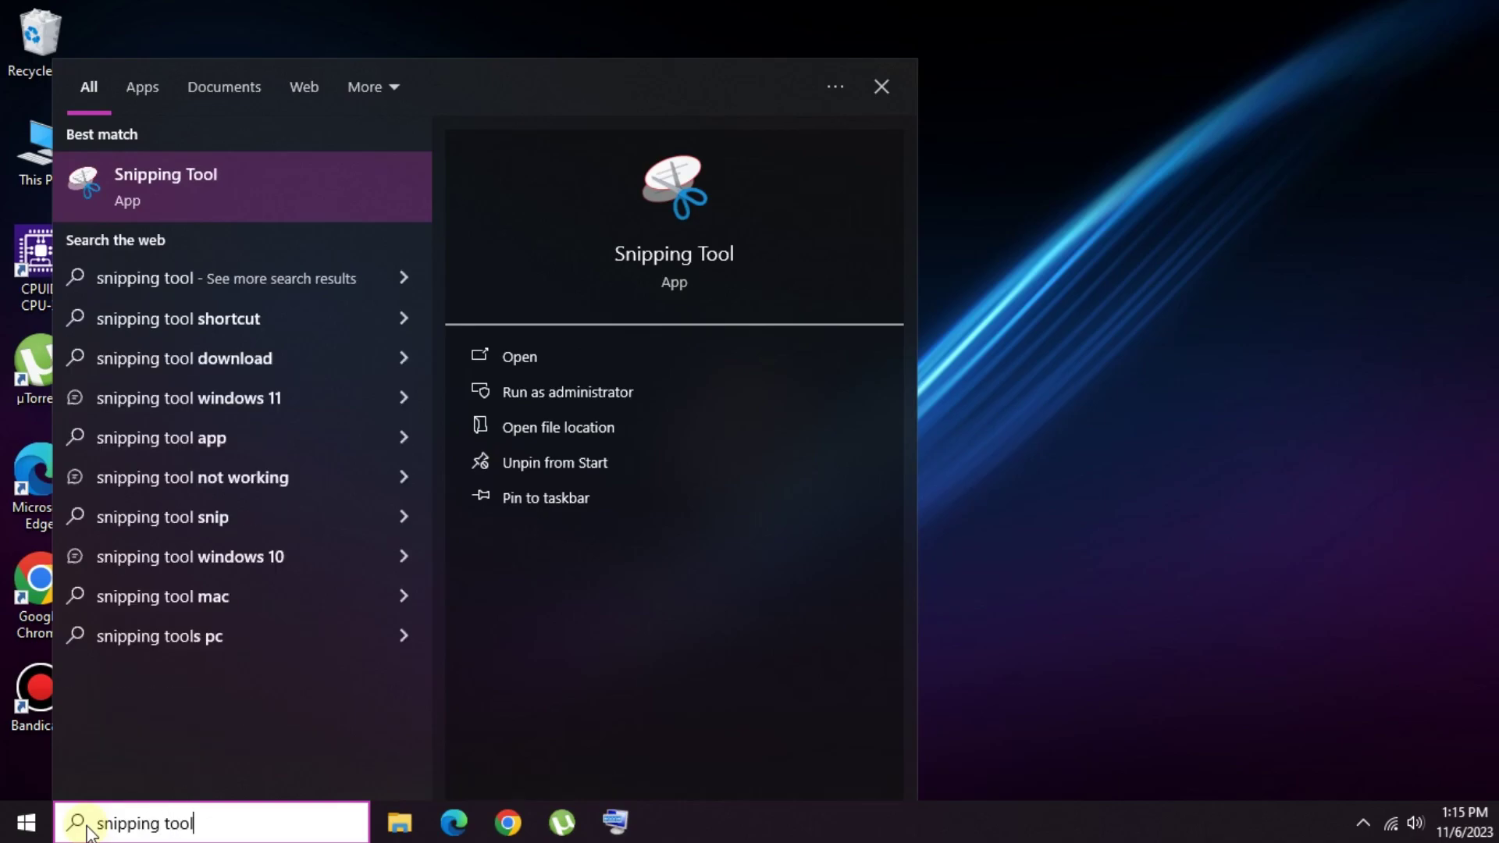
{"action": "left_click", "coordinate": [148, 178]}
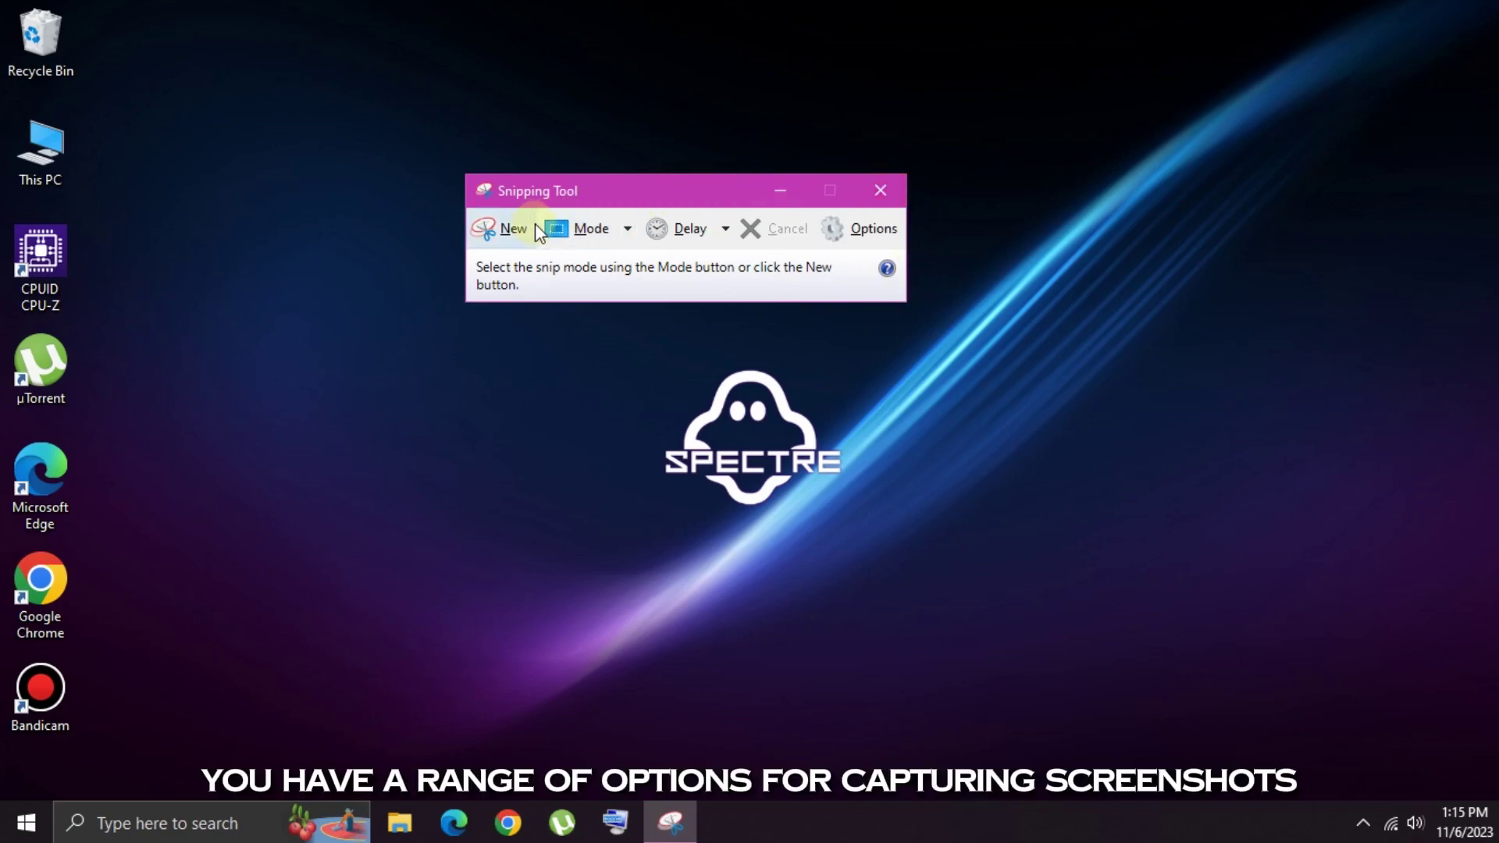
- Examine the available snip modes in the Snipping Tool
{"action": "left_click", "coordinate": [626, 230]}
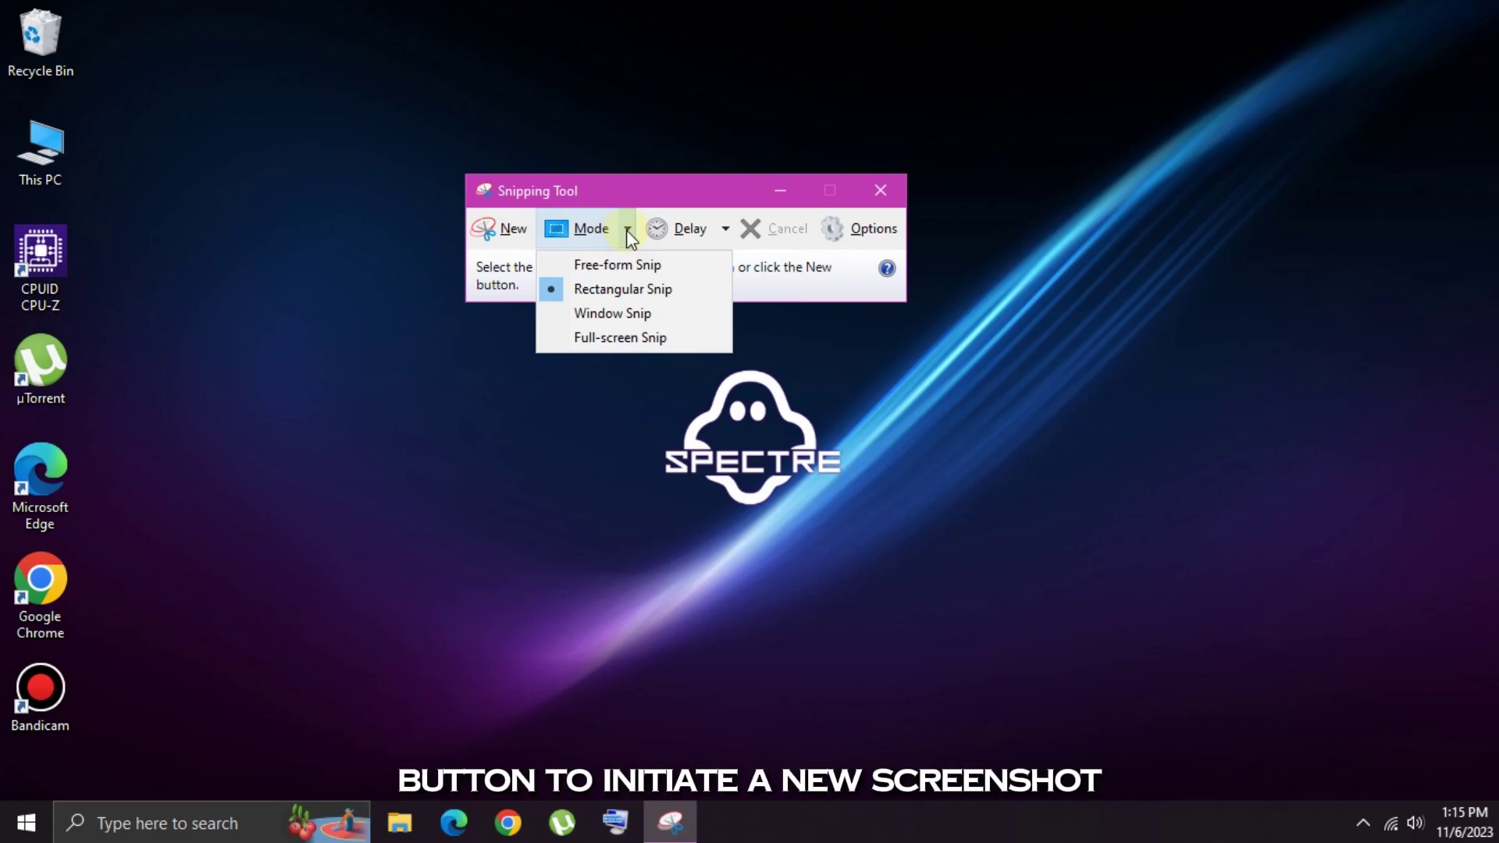
{"action": "left_click", "coordinate": [626, 229]}
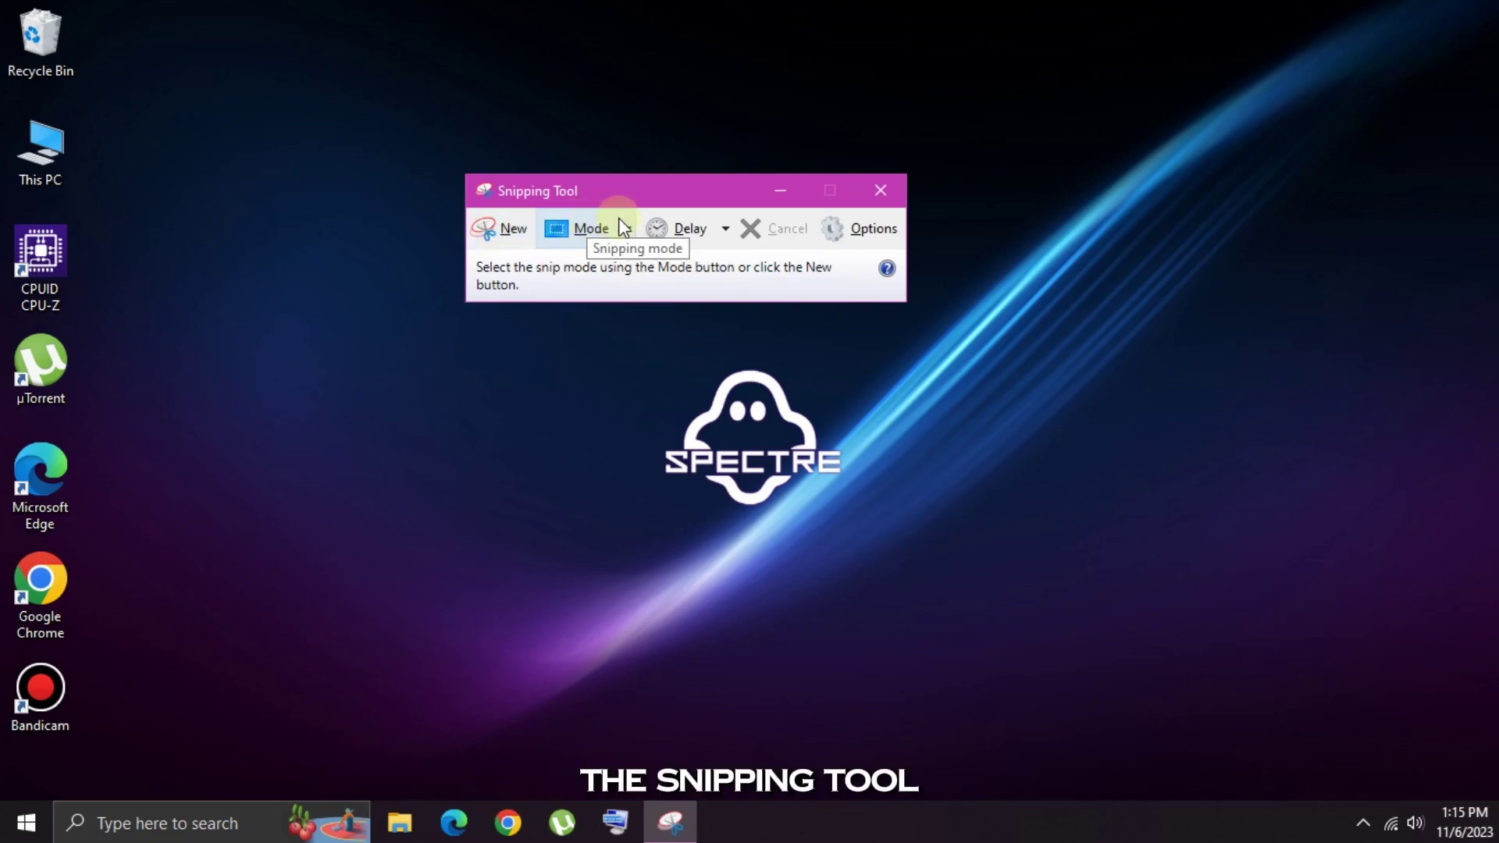
{"action": "left_click", "coordinate": [626, 228]}
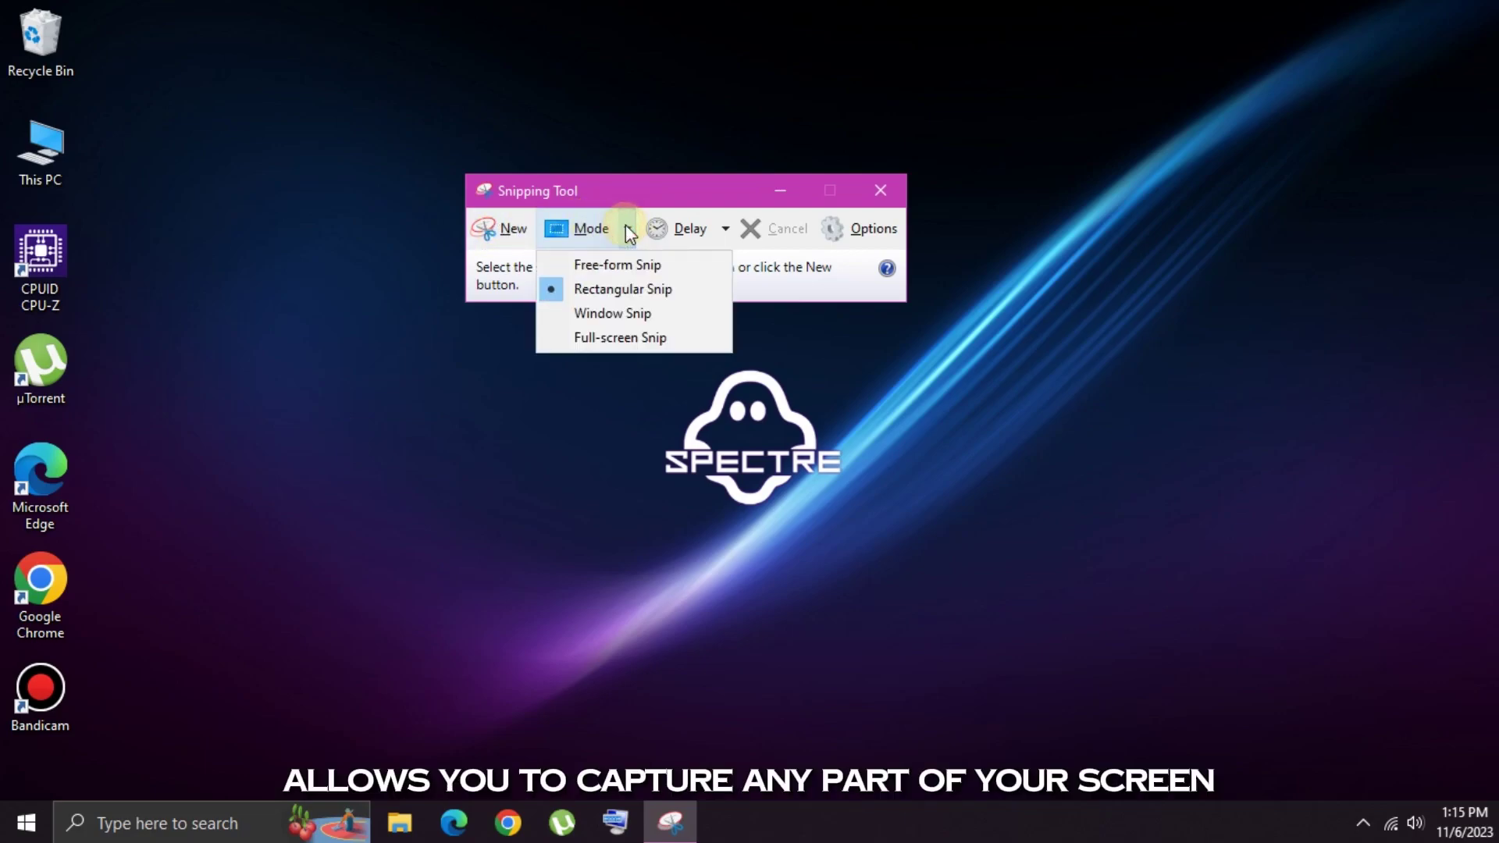
{"action": "left_click", "coordinate": [626, 228]}
{"action": "left_click", "coordinate": [626, 228]}
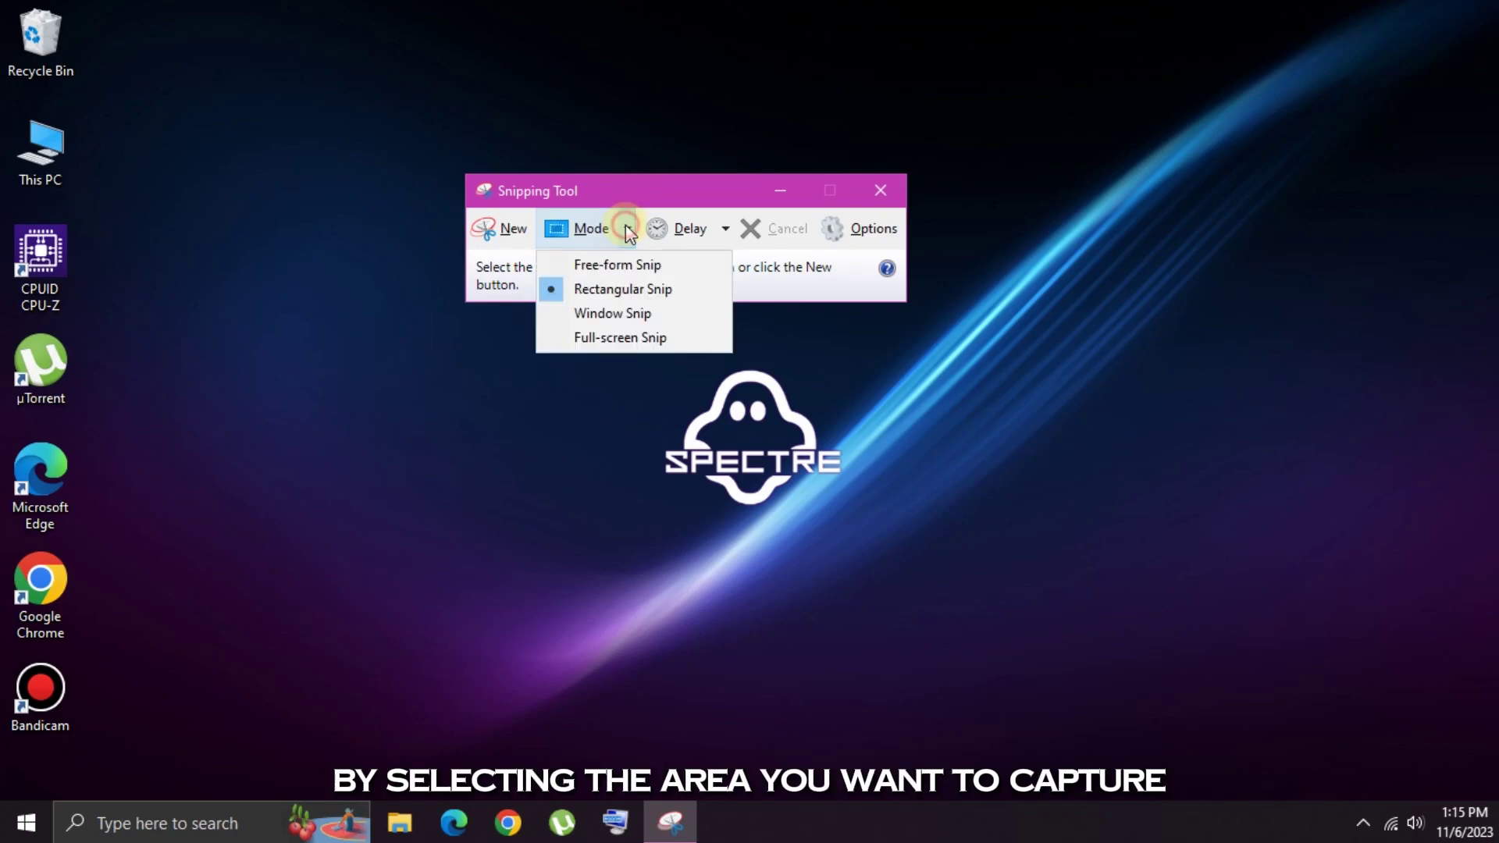
{"action": "left_click", "coordinate": [628, 231]}
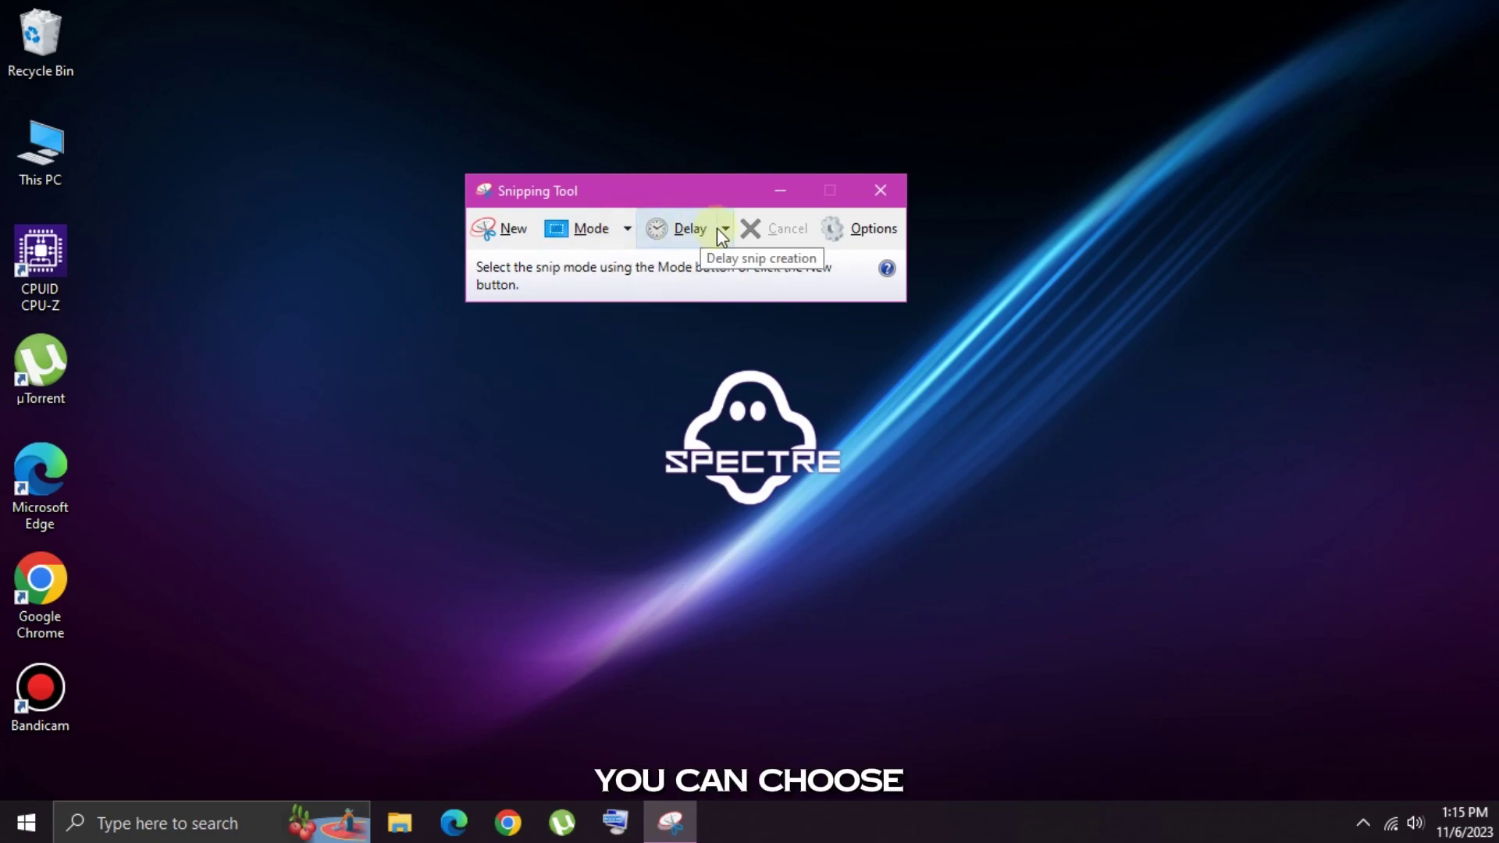
{"action": "left_click", "coordinate": [627, 232]}
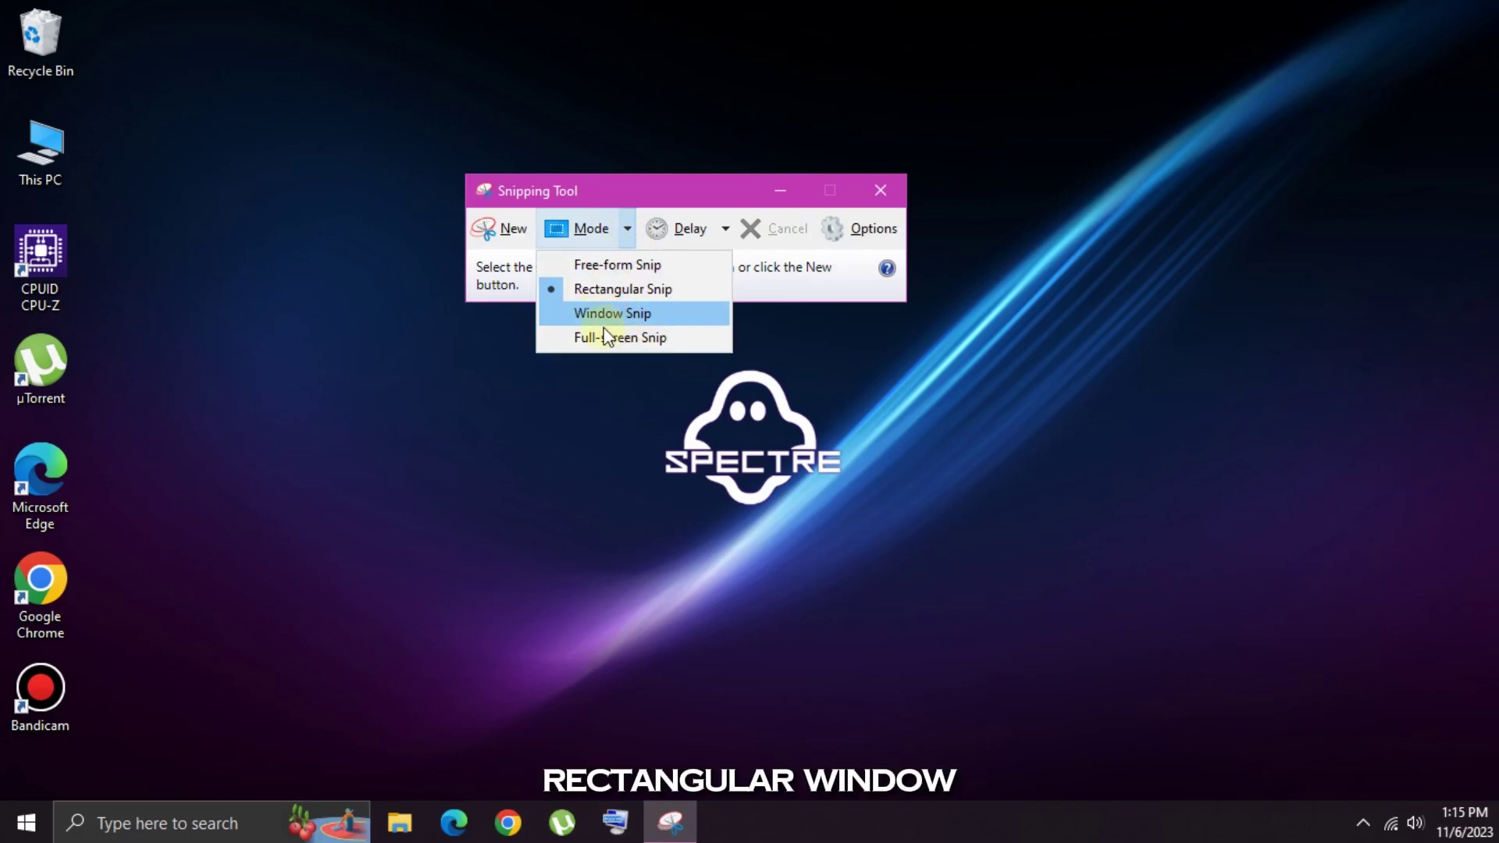
- View the Snipping Tool options and close them without changes, then look through the delay choices
{"action": "left_click", "coordinate": [876, 231]}
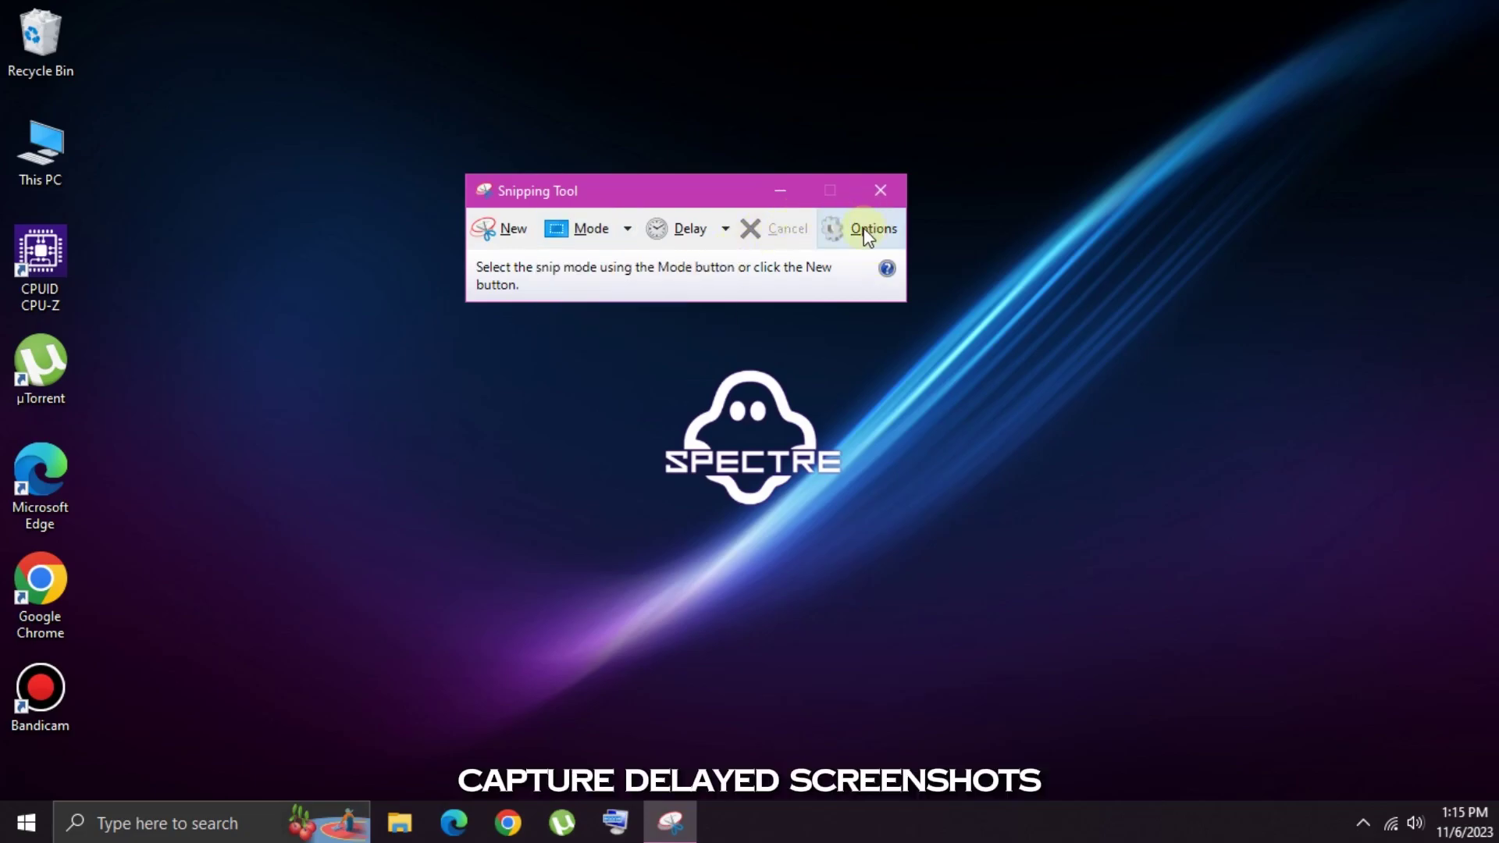
{"action": "left_click", "coordinate": [865, 231]}
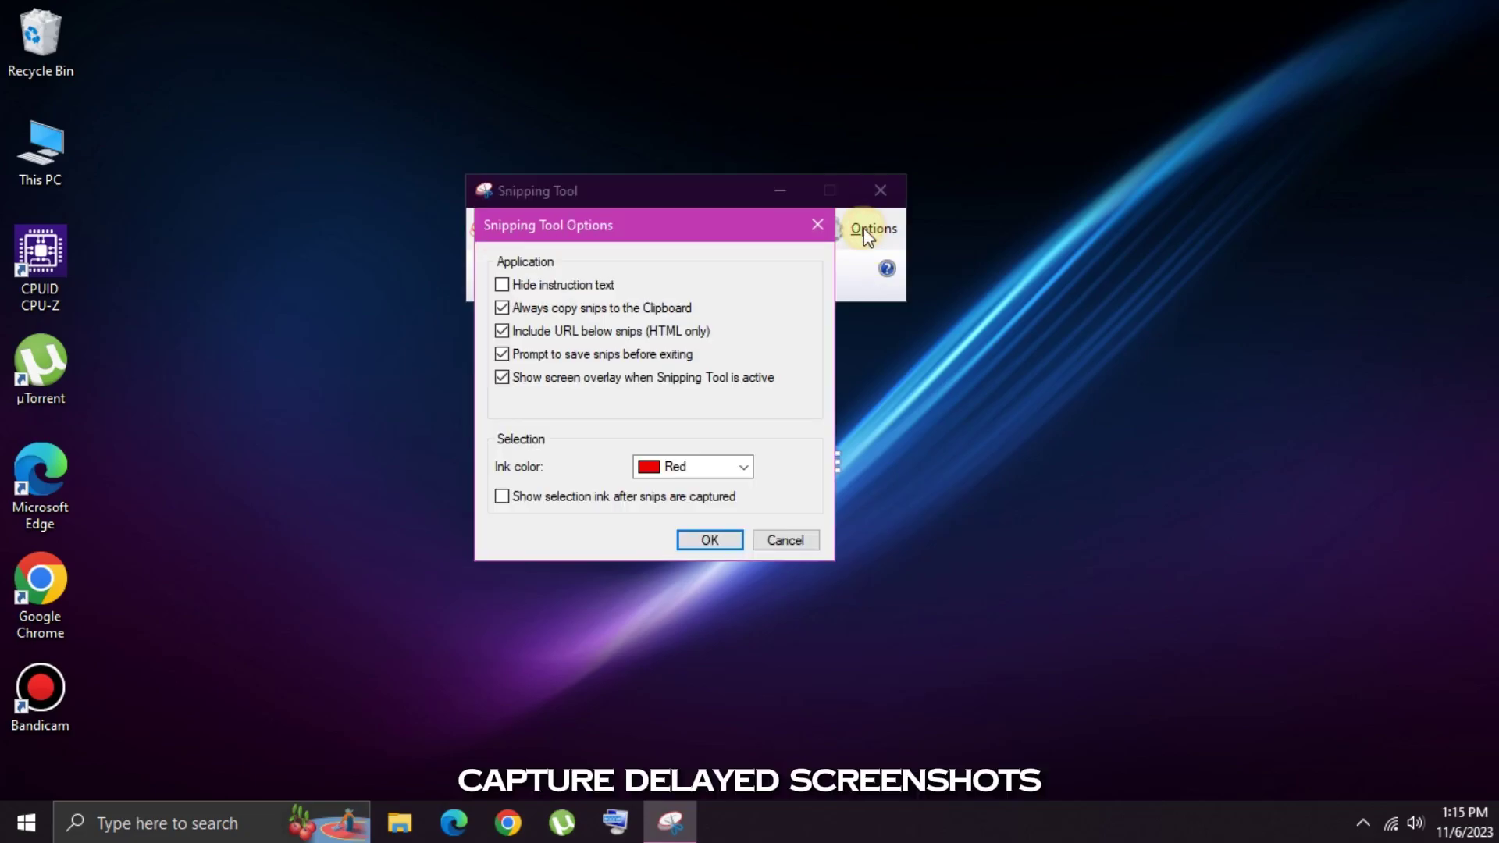
{"action": "left_click", "coordinate": [816, 226]}
{"action": "left_click", "coordinate": [697, 232]}
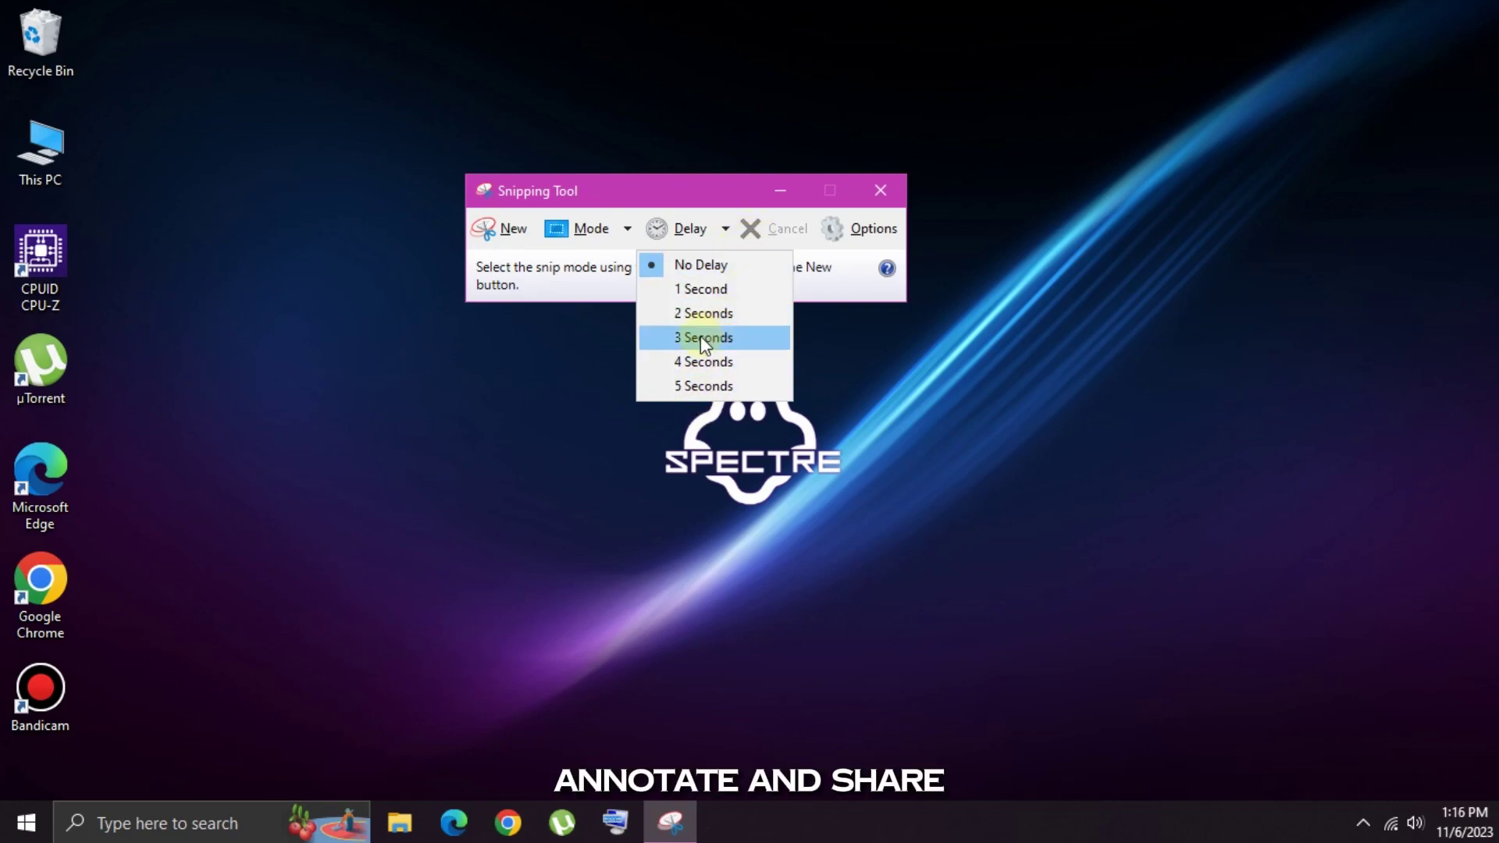
- Capture a new rectangular snip of the desktop and maximize the Snipping Tool window
{"action": "left_click", "coordinate": [515, 230]}
{"action": "left_click", "coordinate": [504, 228]}
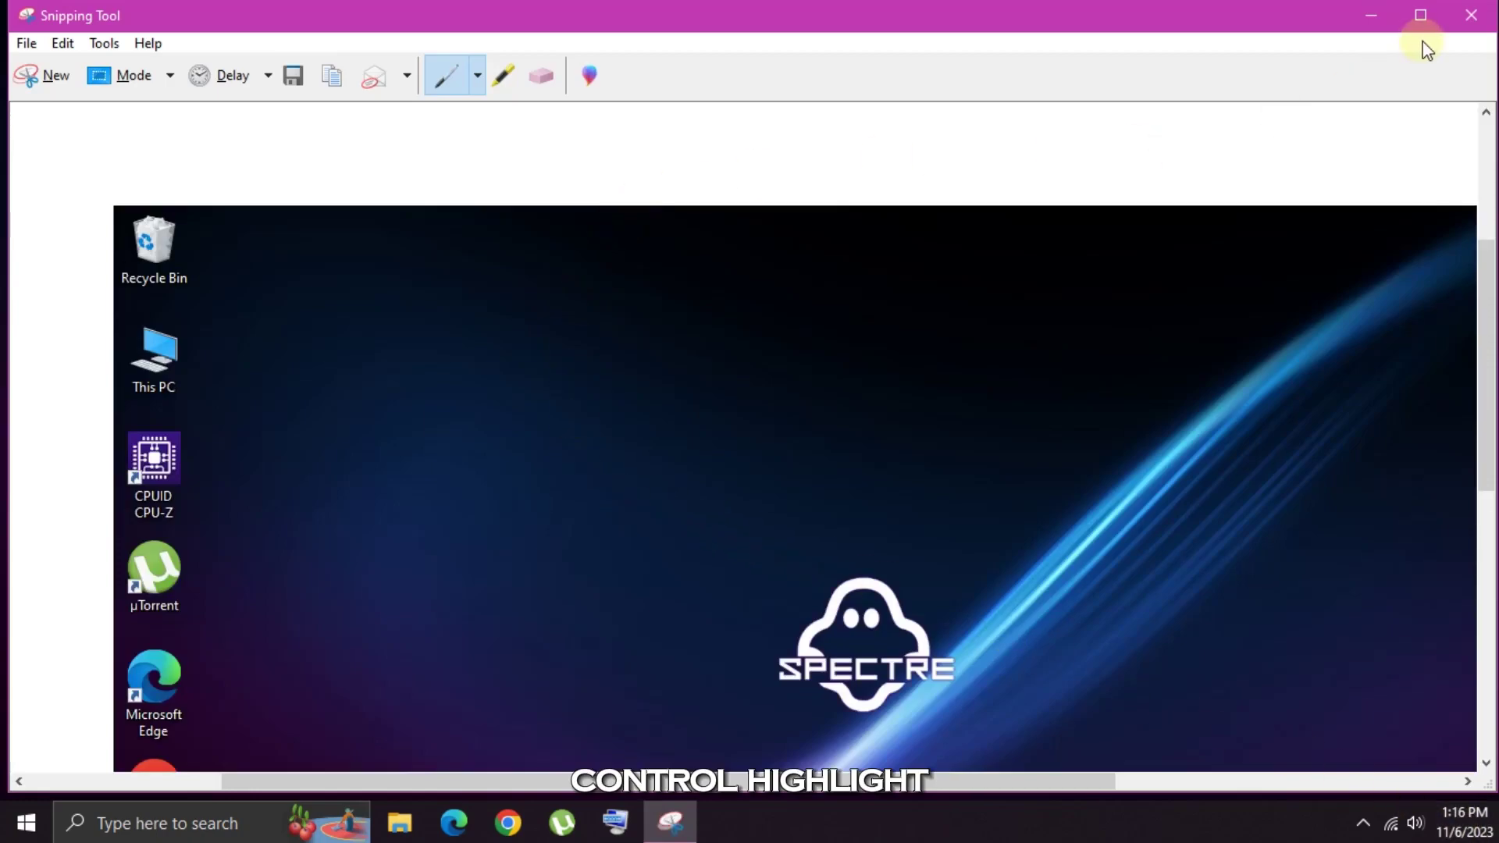
{"action": "left_click", "coordinate": [1421, 16]}
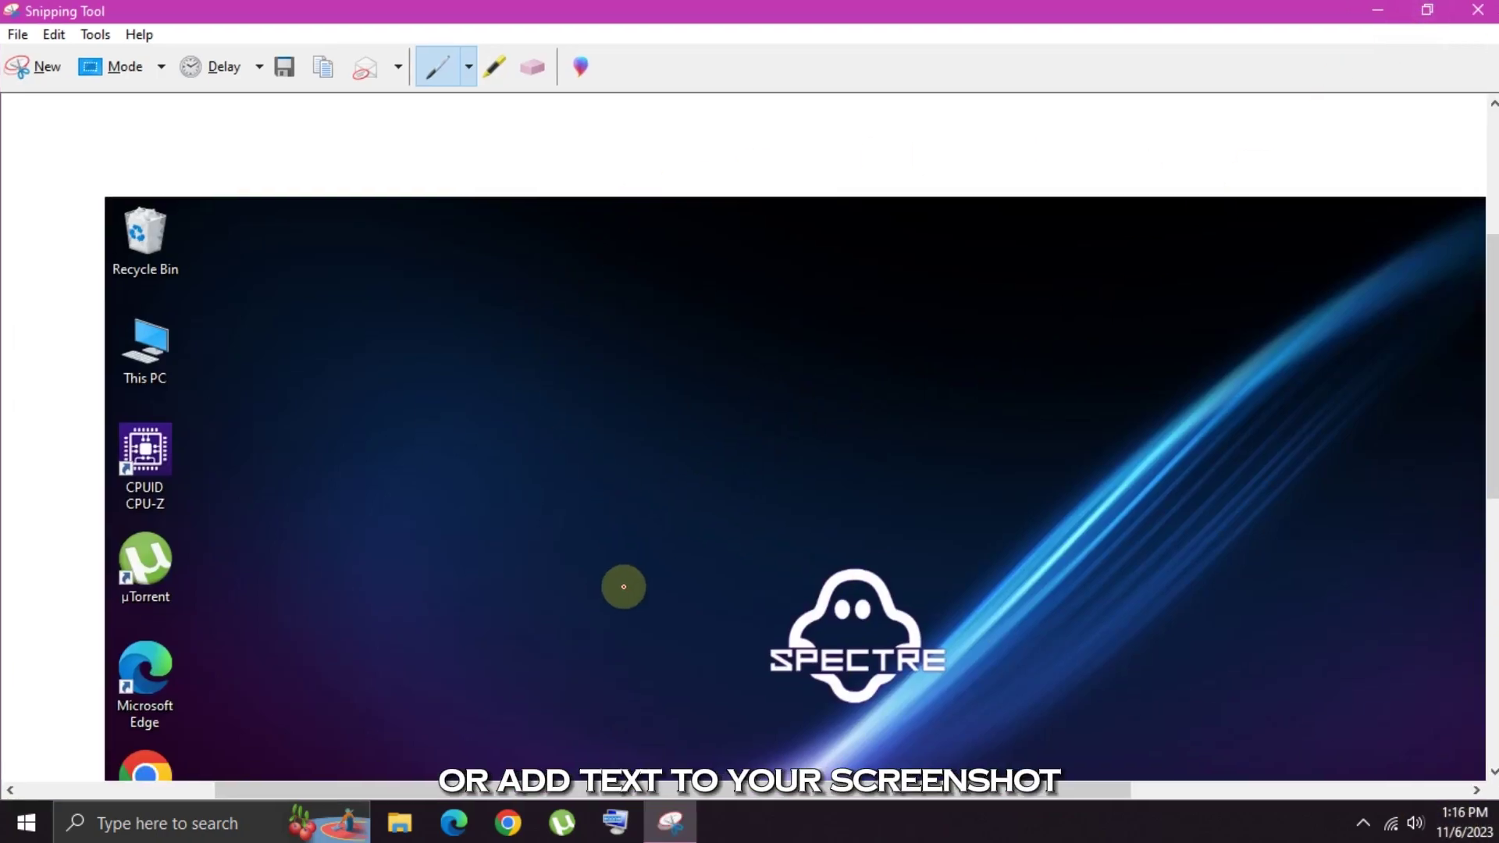
- Handwrite "Hello" with the Red Pen across the dark area of the snip, beside the desktop icons
{"action": "scroll", "coordinate": [617, 587], "scroll_direction": "down", "scroll_amount": 2}
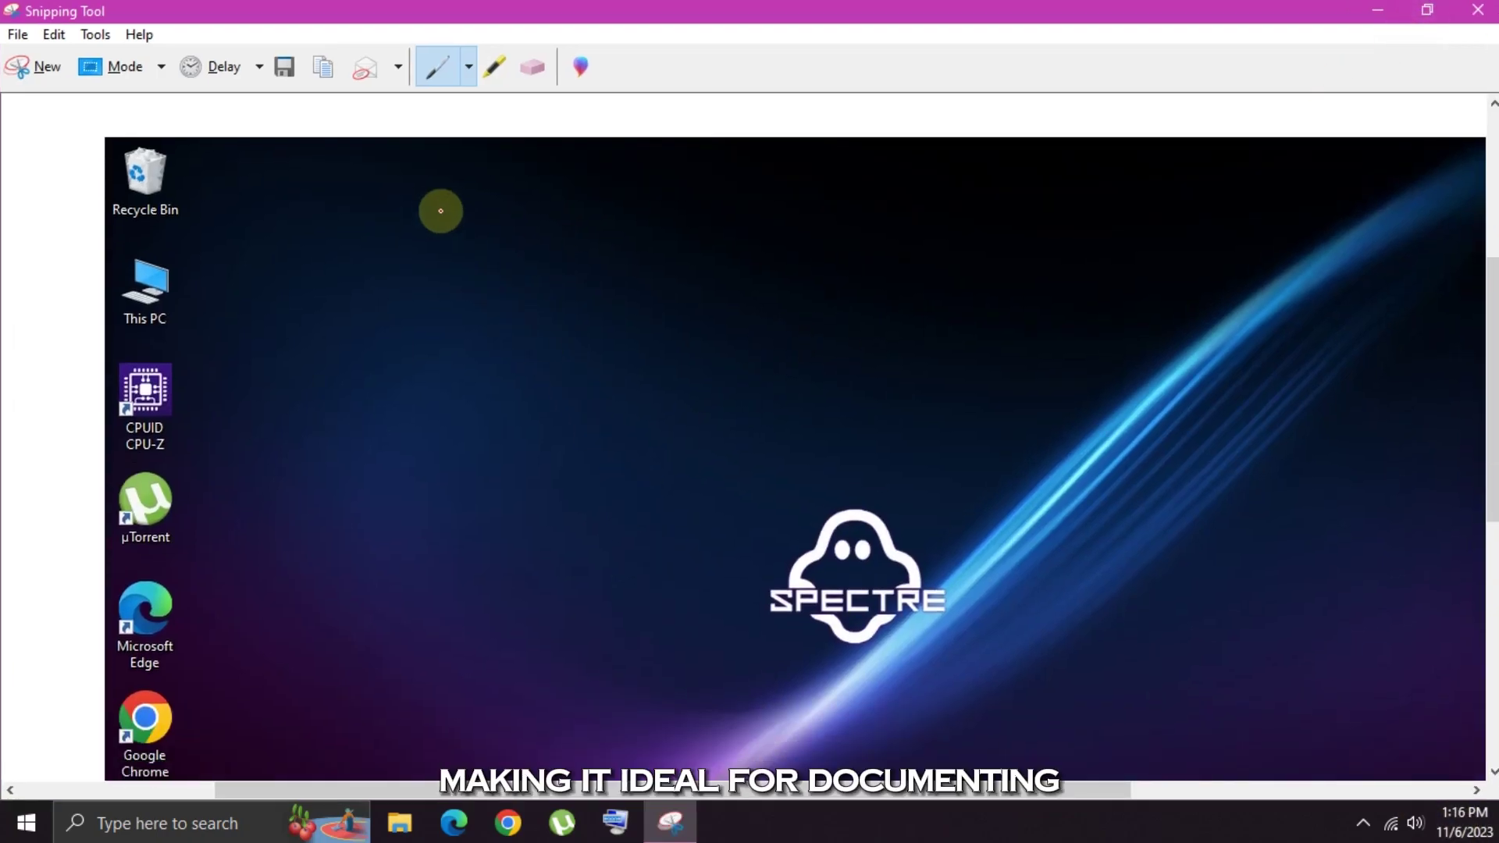
{"action": "left_click", "coordinate": [466, 70]}
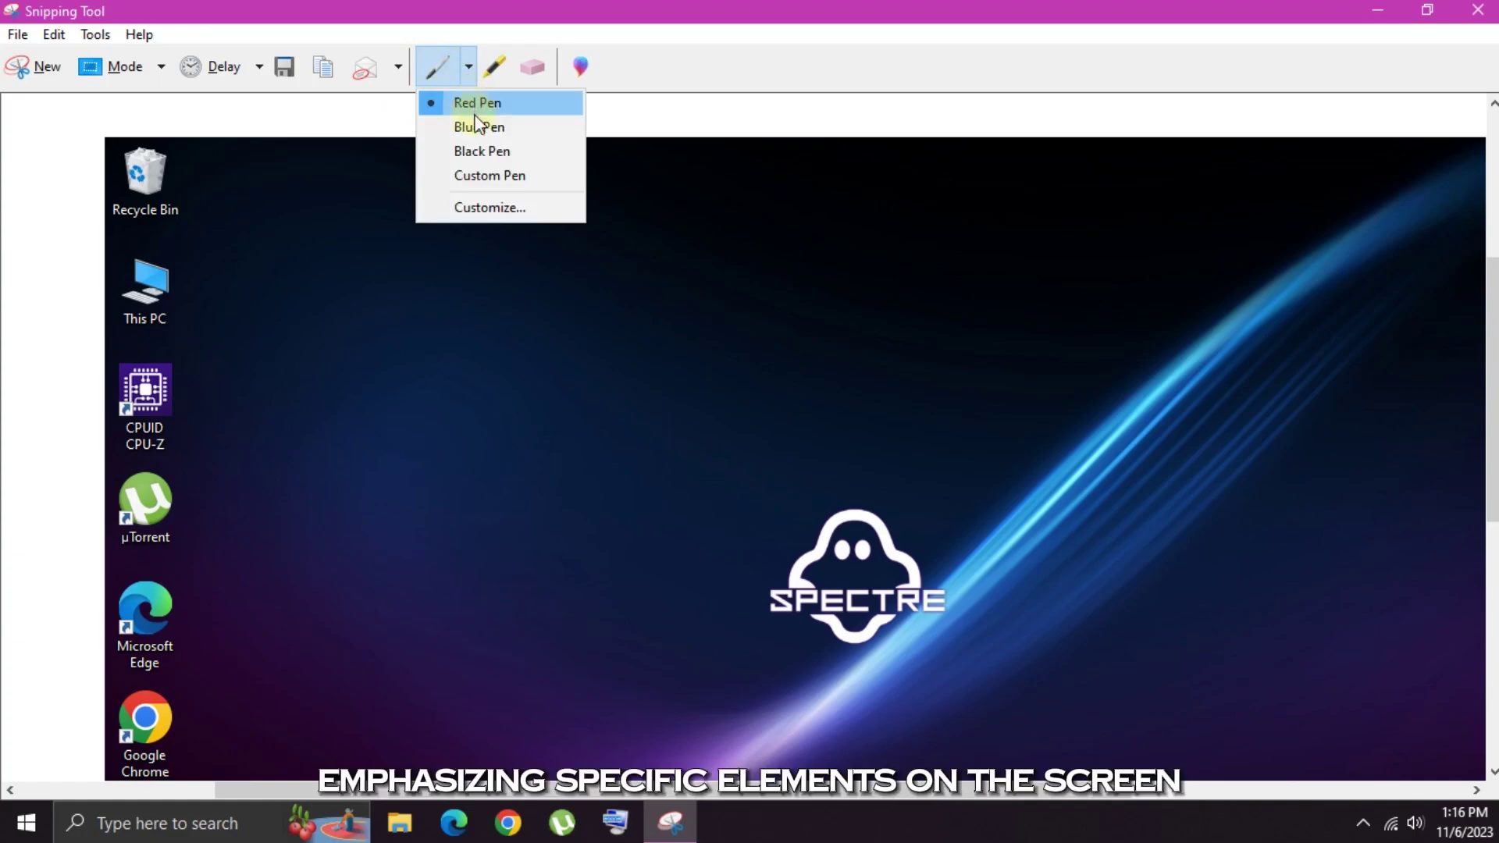
{"action": "left_click", "coordinate": [477, 102]}
{"action": "left_click_drag", "start_coordinate": [383, 281], "coordinate": [391, 478]}
{"action": "mouse_move", "coordinate": [400, 390]}
{"action": "left_mouse_down"}
{"action": "mouse_move", "coordinate": [462, 398]}
{"action": "mouse_move", "coordinate": [480, 382]}
{"action": "mouse_move", "coordinate": [465, 527]}
{"action": "left_mouse_up"}
{"action": "mouse_move", "coordinate": [496, 451]}
{"action": "left_mouse_down"}
{"action": "mouse_move", "coordinate": [572, 405]}
{"action": "mouse_move", "coordinate": [604, 484]}
{"action": "left_mouse_up"}
{"action": "left_click_drag", "start_coordinate": [660, 275], "coordinate": [675, 504]}
{"action": "left_click_drag", "start_coordinate": [730, 283], "coordinate": [720, 525]}
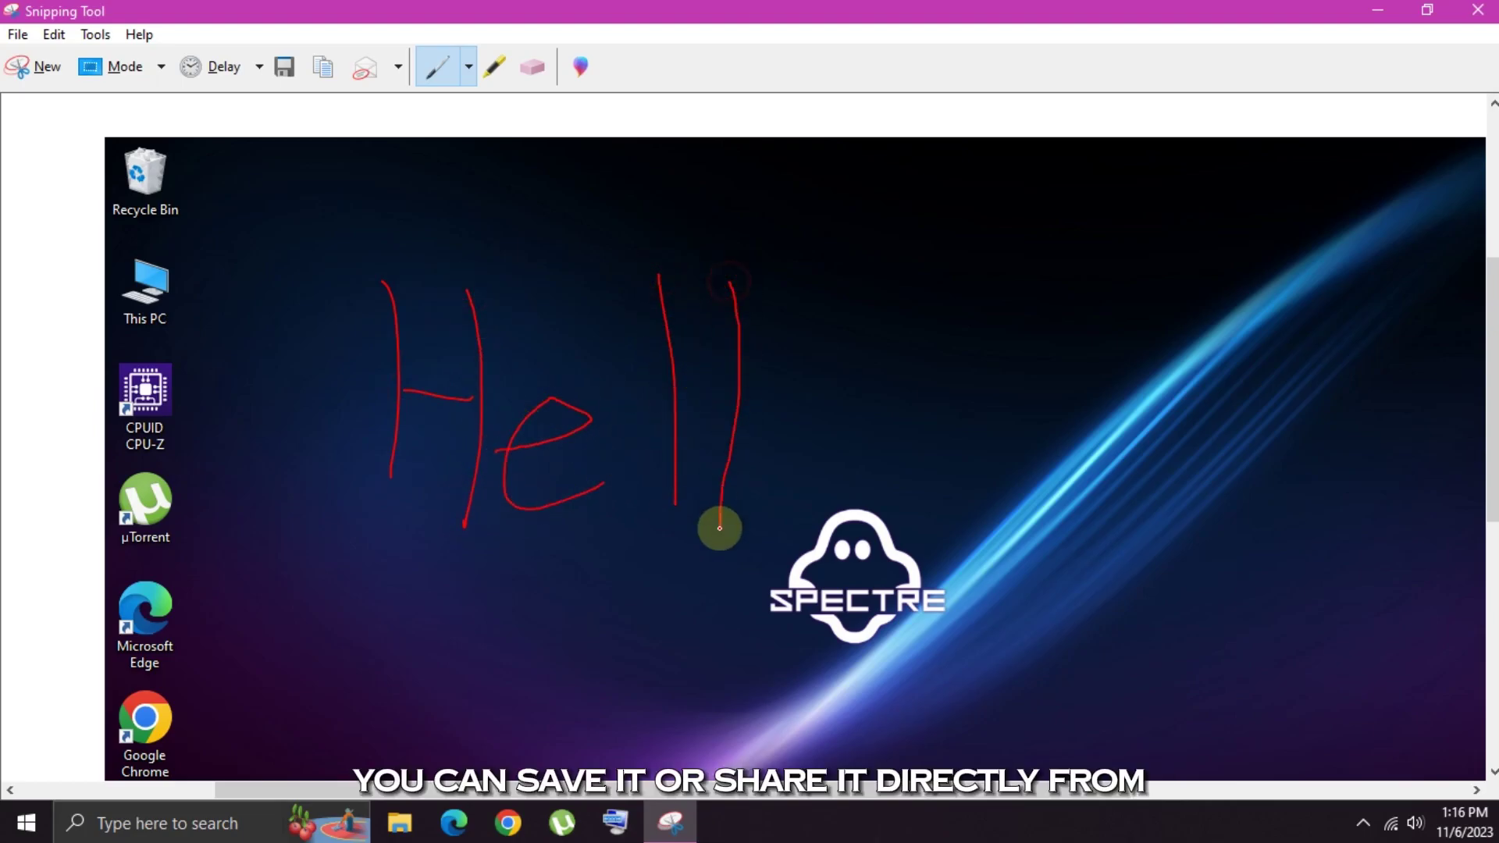
{"action": "mouse_move", "coordinate": [801, 396]}
{"action": "left_mouse_down"}
{"action": "mouse_move", "coordinate": [867, 441]}
{"action": "mouse_move", "coordinate": [804, 397]}
{"action": "left_mouse_up"}
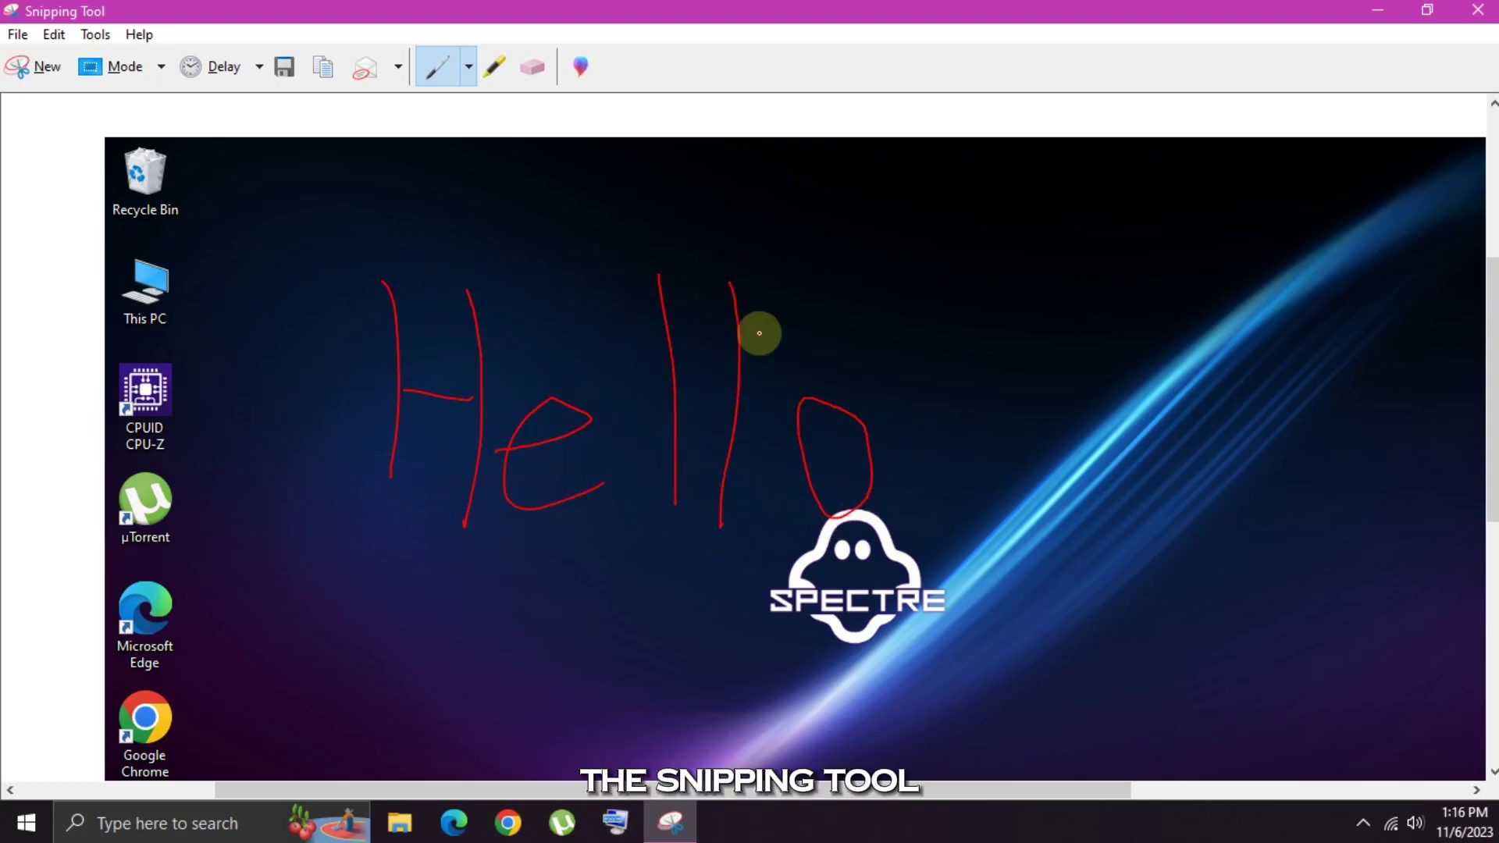
- Erase the strokes of the handwritten H, then highlight the inside of the letter e's upper loop
{"action": "left_click", "coordinate": [534, 67]}
{"action": "left_click_drag", "start_coordinate": [399, 309], "coordinate": [426, 406]}
{"action": "left_click_drag", "start_coordinate": [479, 358], "coordinate": [447, 398]}
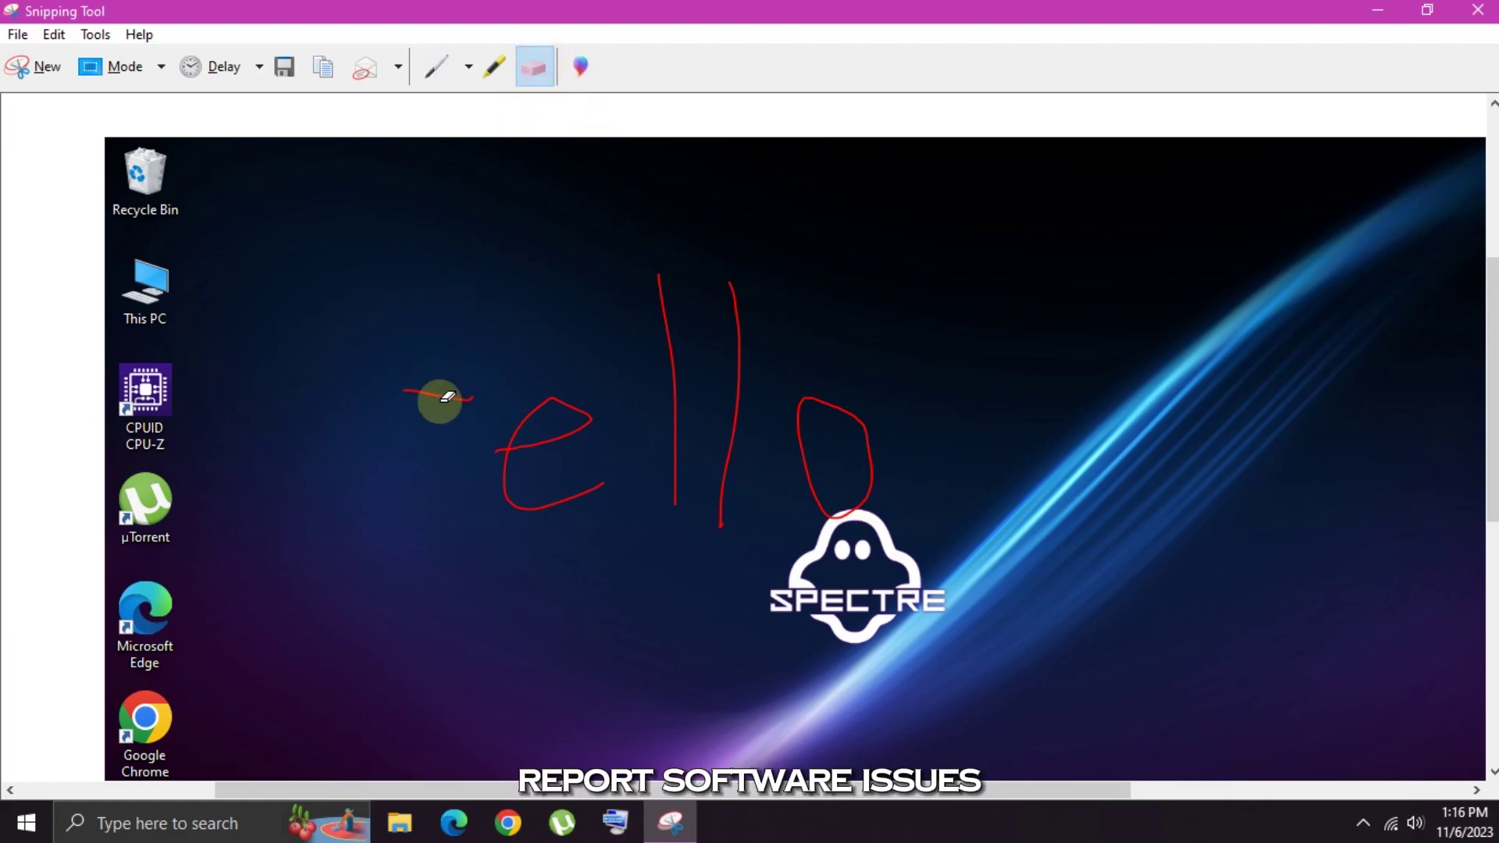
{"action": "left_click", "coordinate": [493, 78]}
{"action": "left_click_drag", "start_coordinate": [535, 425], "coordinate": [542, 425]}
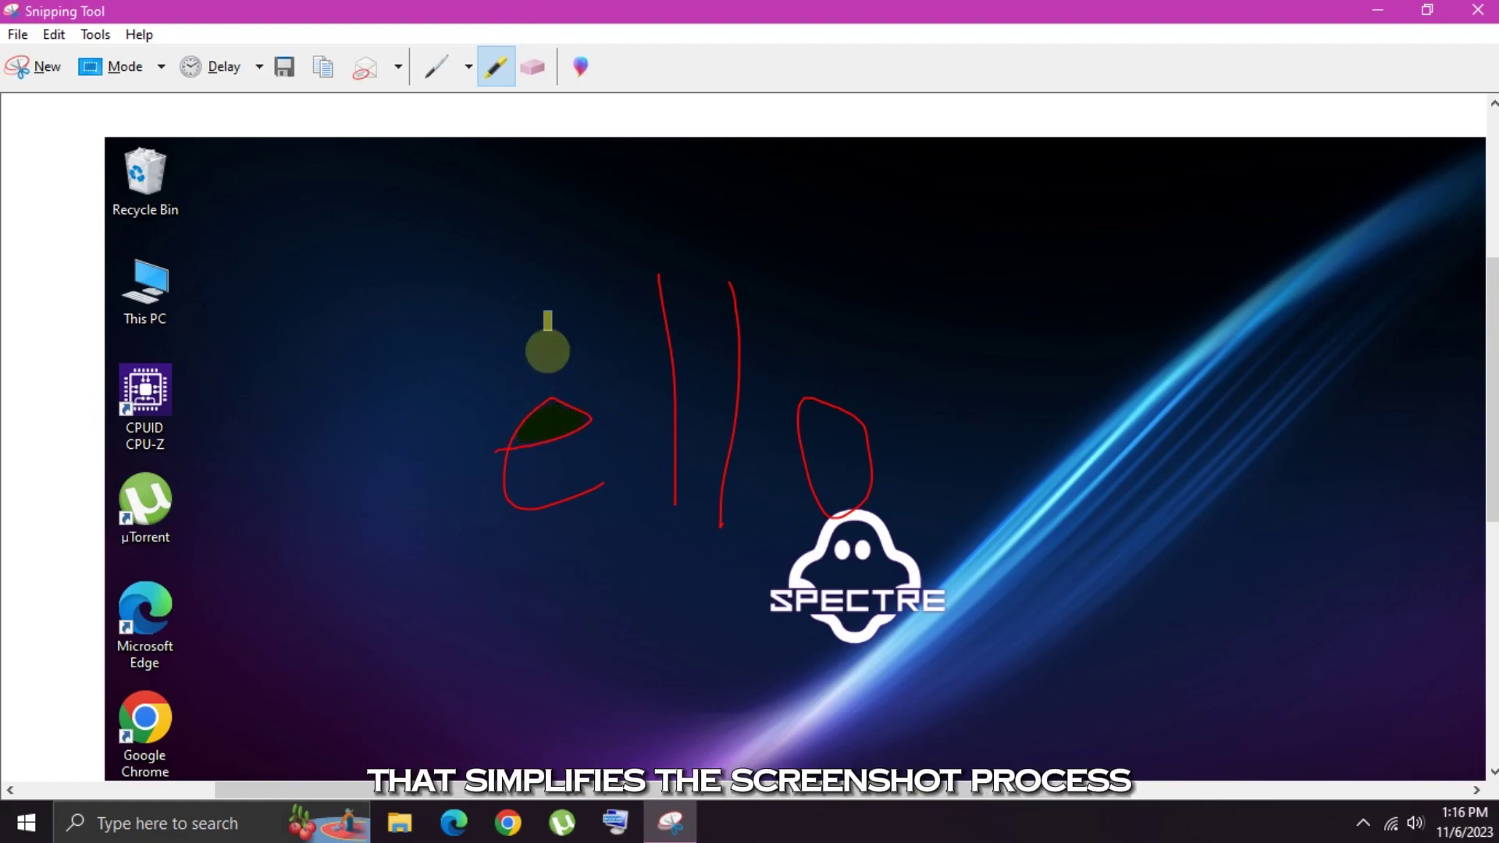
- Erase the highlight and the remaining handwritten letters from the snip, then switch back to the pen
{"action": "left_click", "coordinate": [535, 68]}
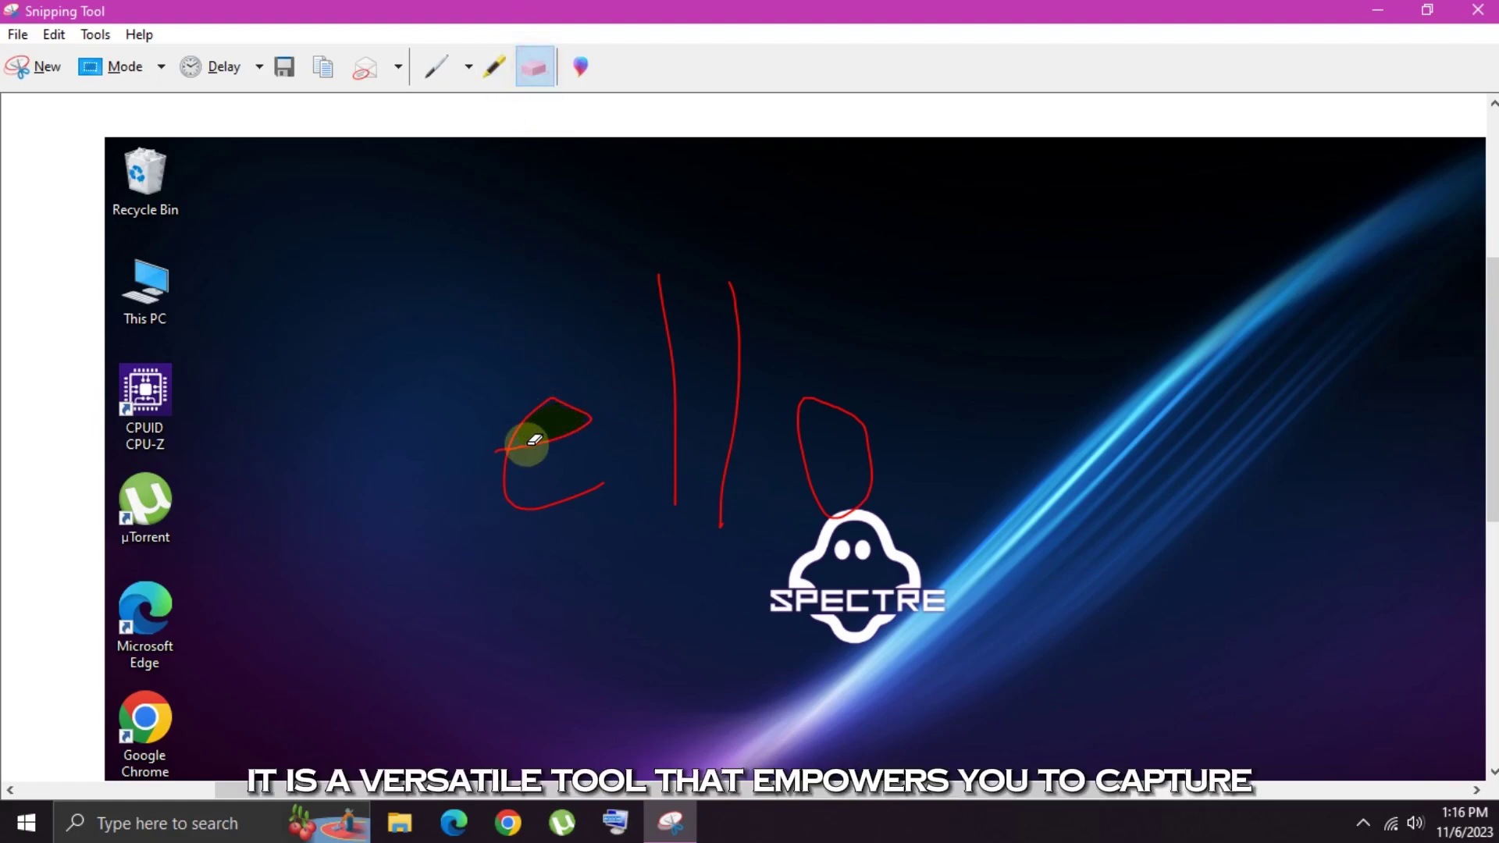
{"action": "left_click", "coordinate": [570, 399]}
{"action": "left_click", "coordinate": [677, 382]}
{"action": "left_click", "coordinate": [736, 374]}
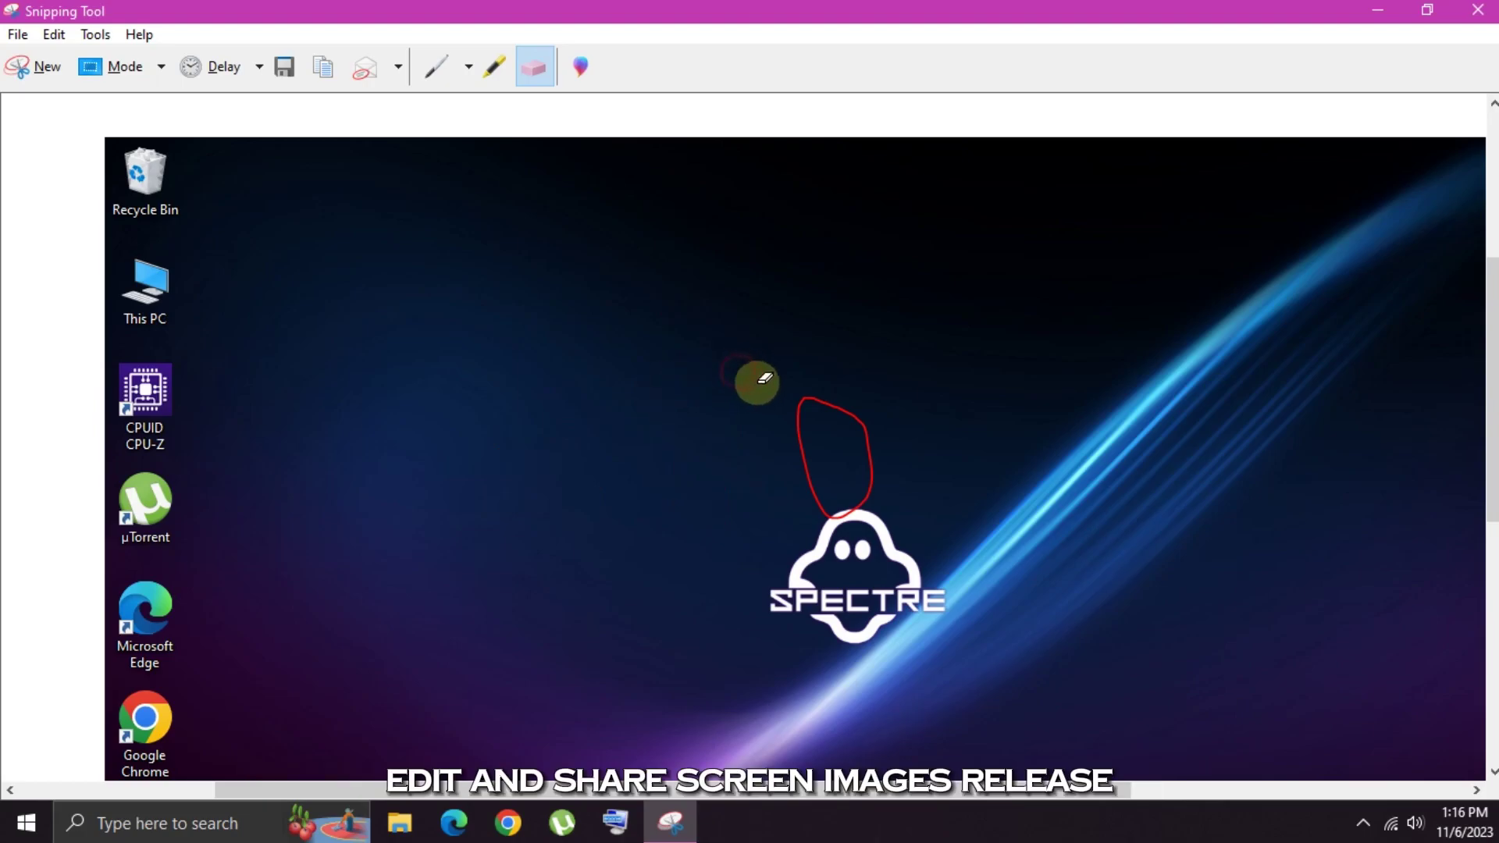
{"action": "left_click", "coordinate": [440, 61]}
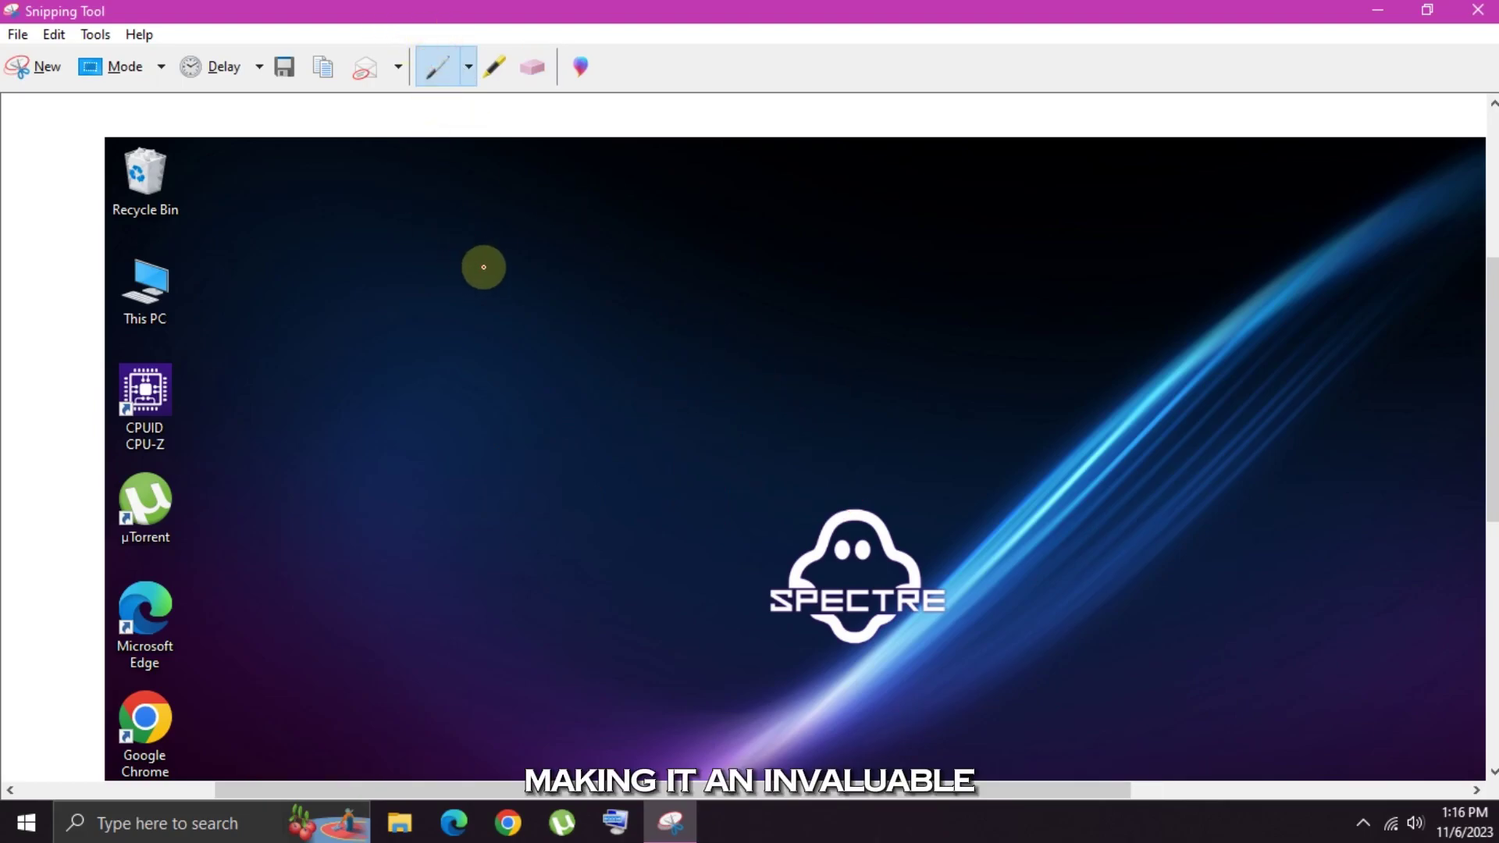